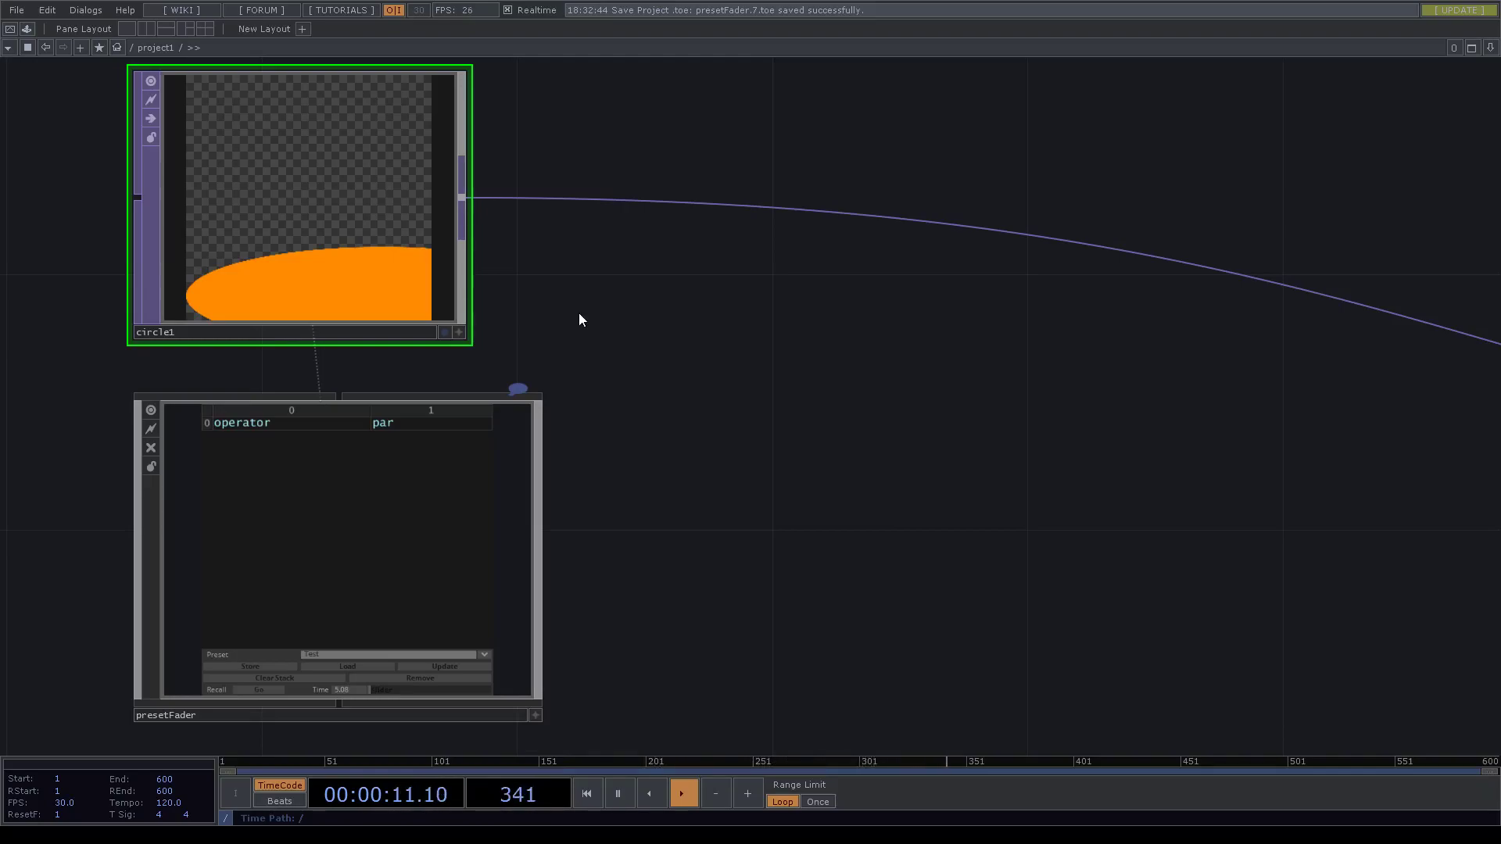
# Display circle1's parameters and make the presetFader's viewer interactive.
pyautogui.click(284, 579)
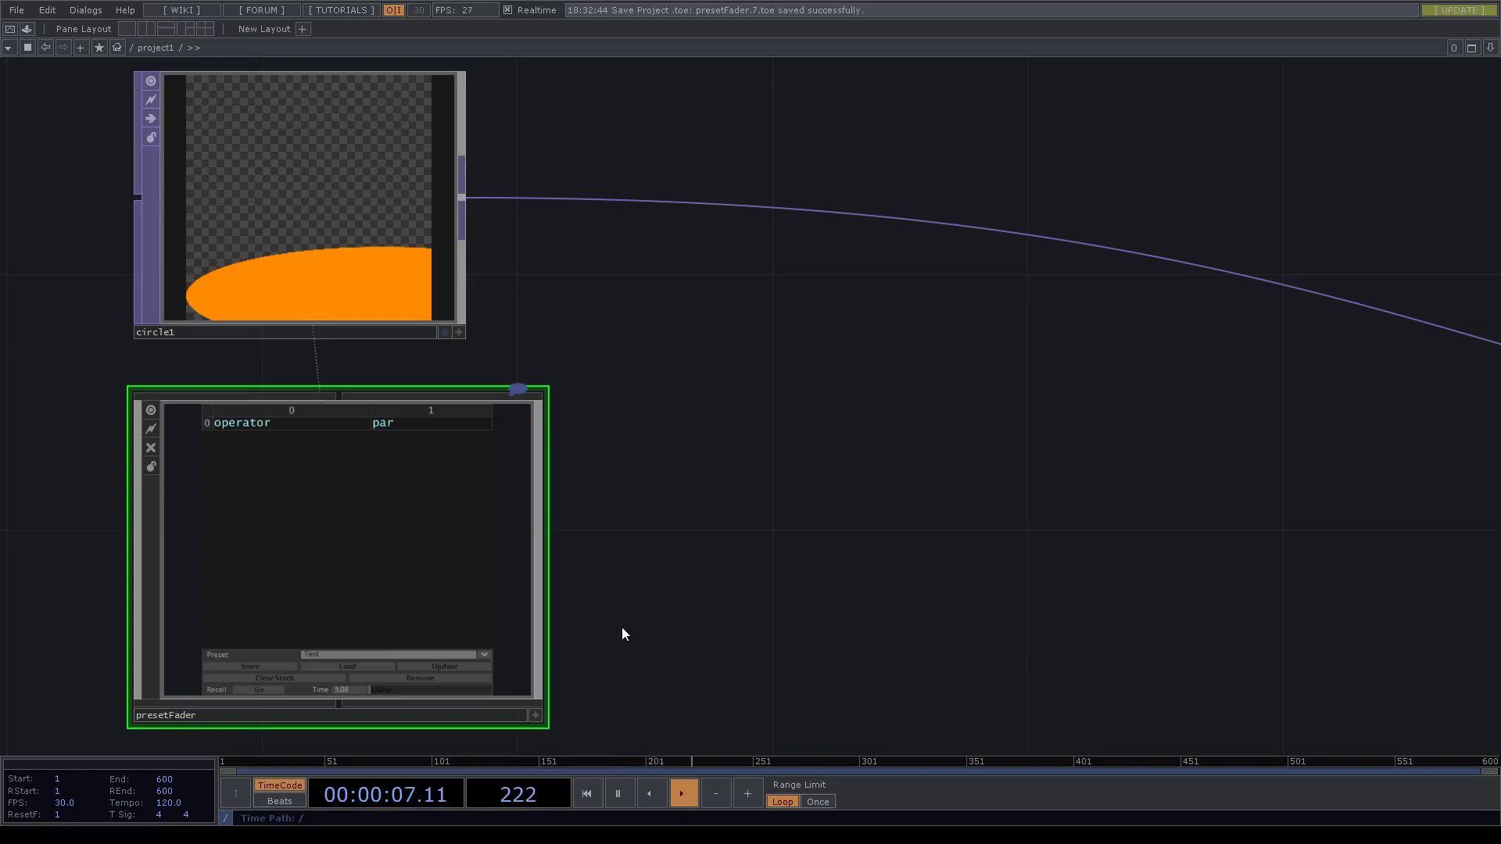
pyautogui.click(289, 233)
pyautogui.moveTo(660, 419); pyautogui.dragTo(697, 516)
pyautogui.moveTo(852, 631); pyautogui.dragTo(925, 522)
pyautogui.press('p')
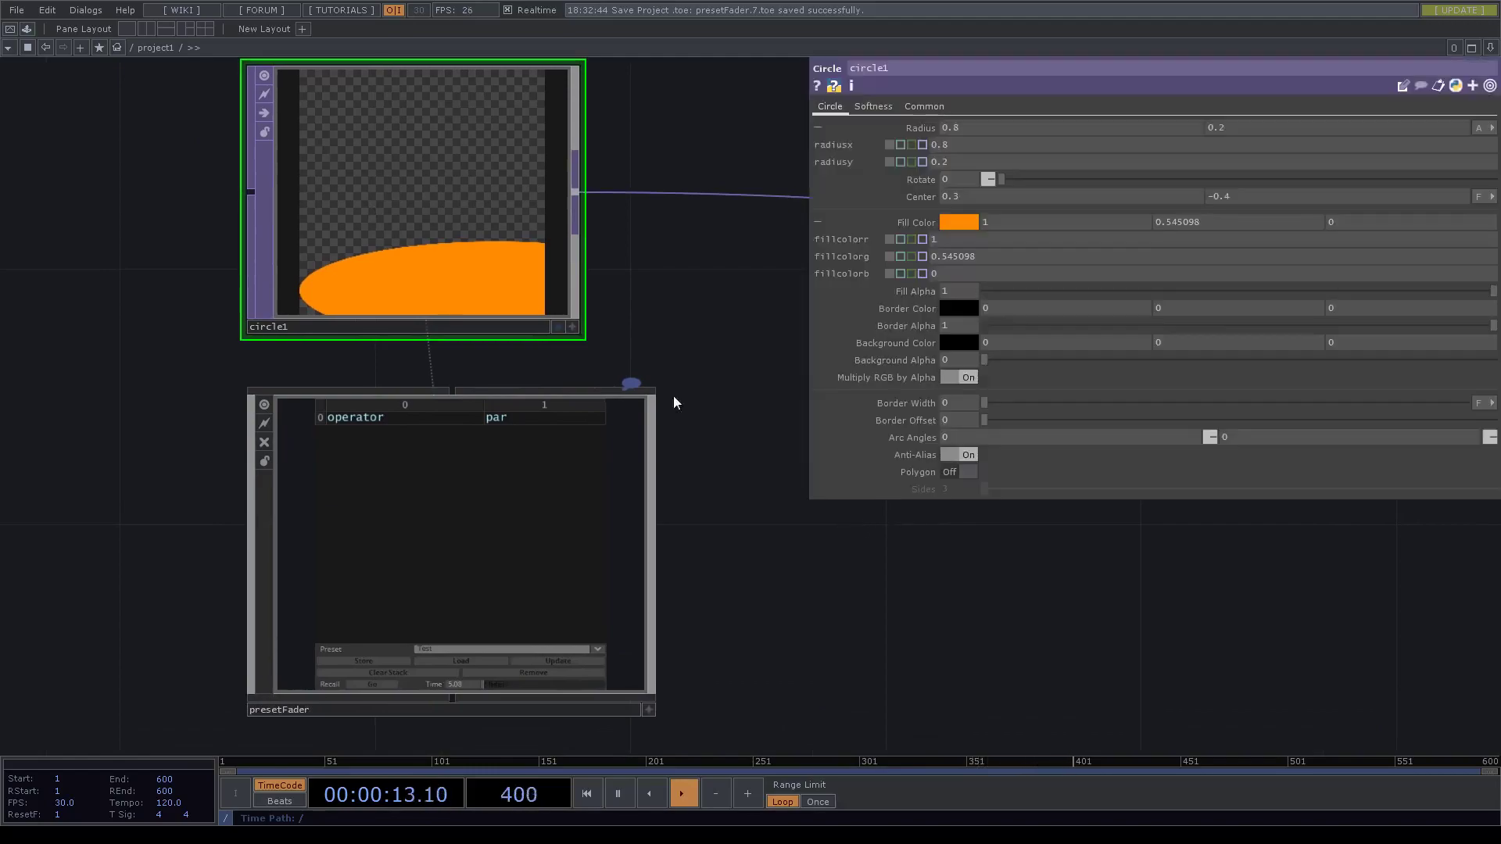
pyautogui.click(651, 706)
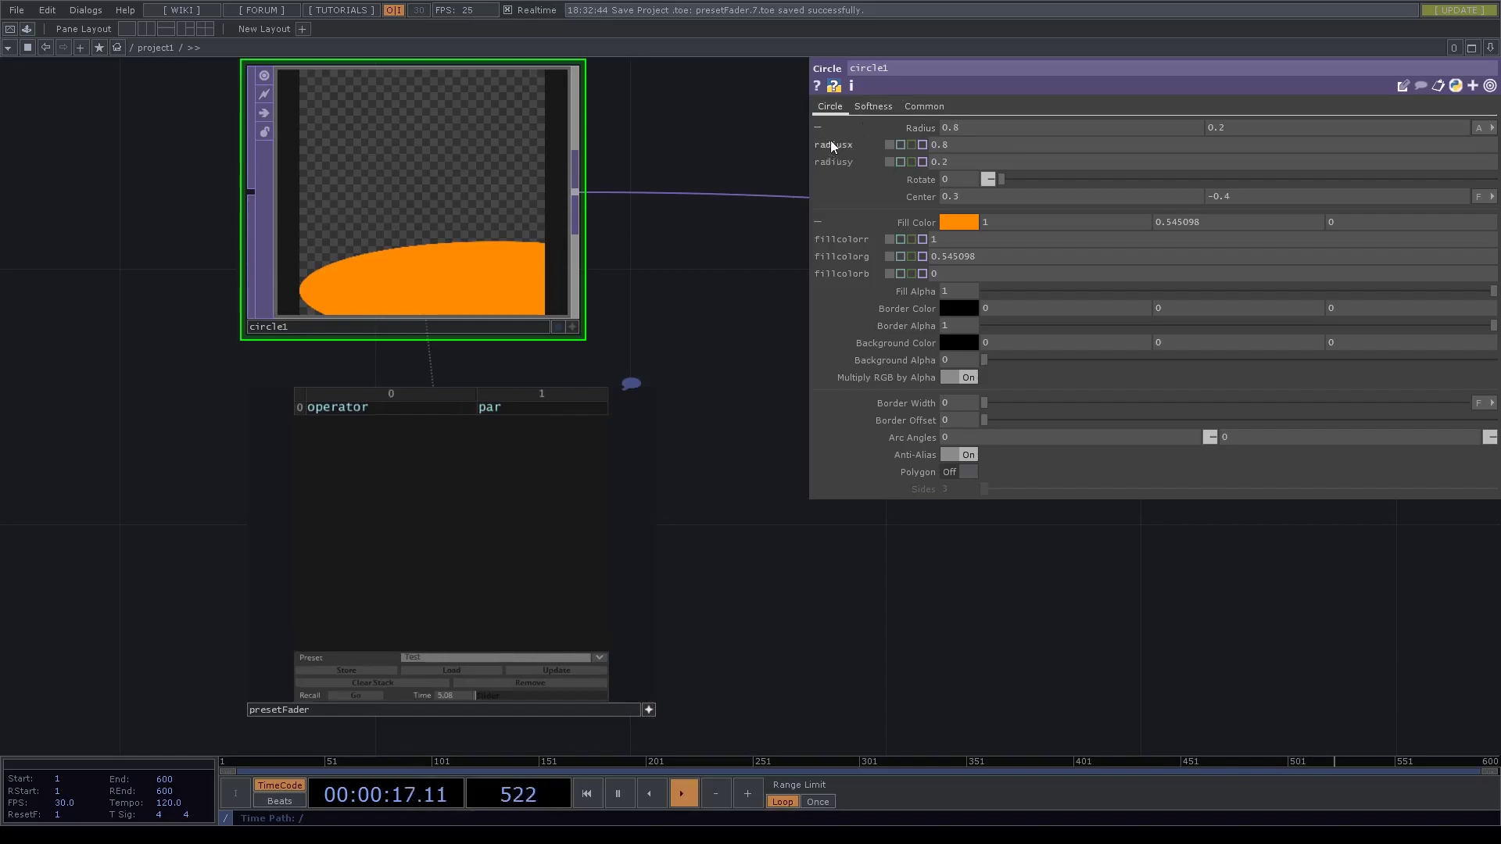
# Add circle1's radiusx, radiusy, centerx and centery parameters to the presetFader's stack.
pyautogui.moveTo(399, 488); pyautogui.dragTo(410, 487)
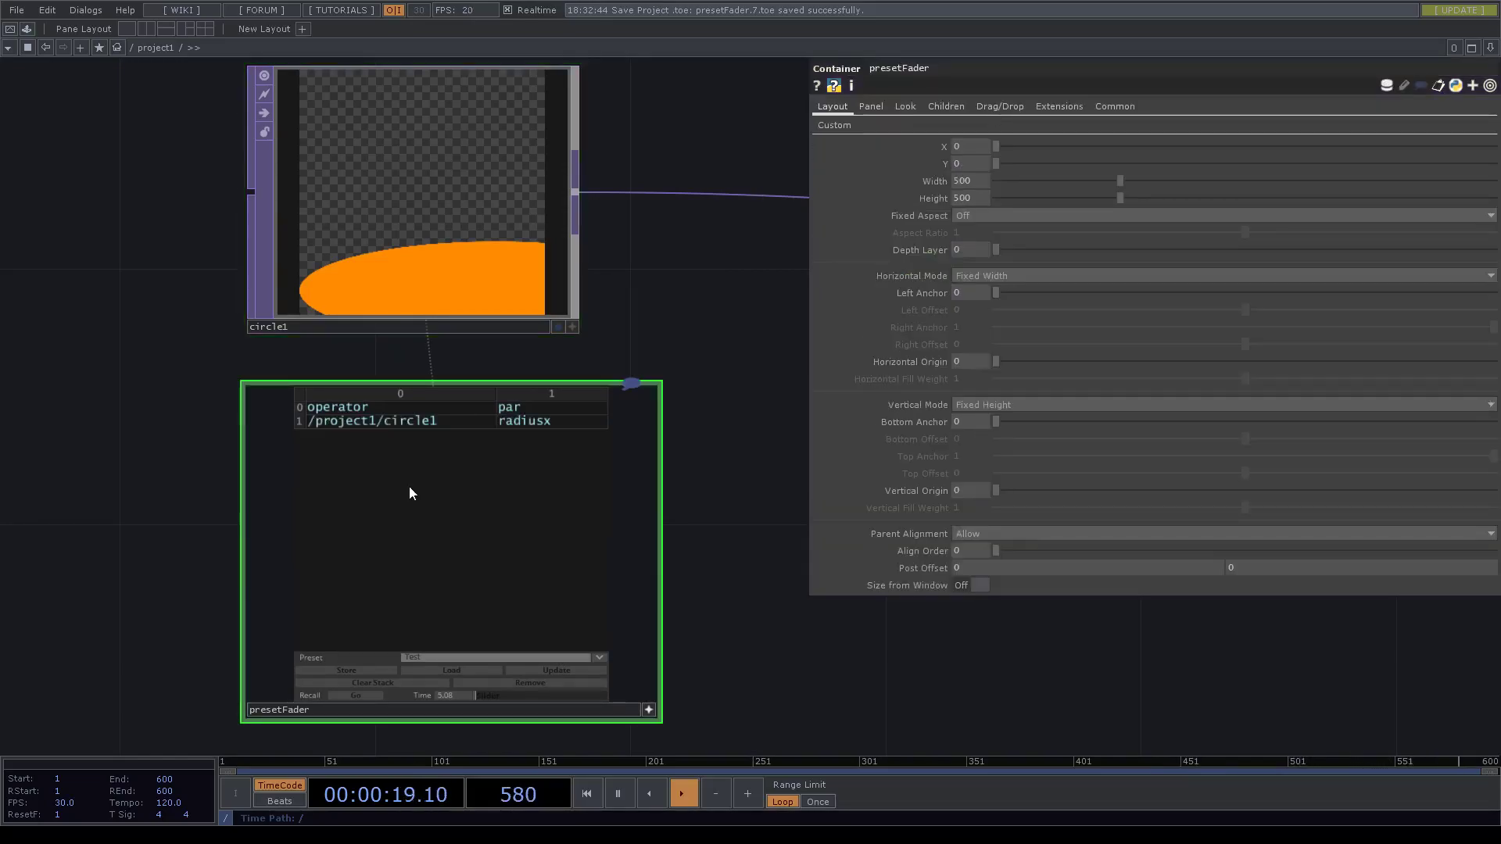
pyautogui.click(499, 296)
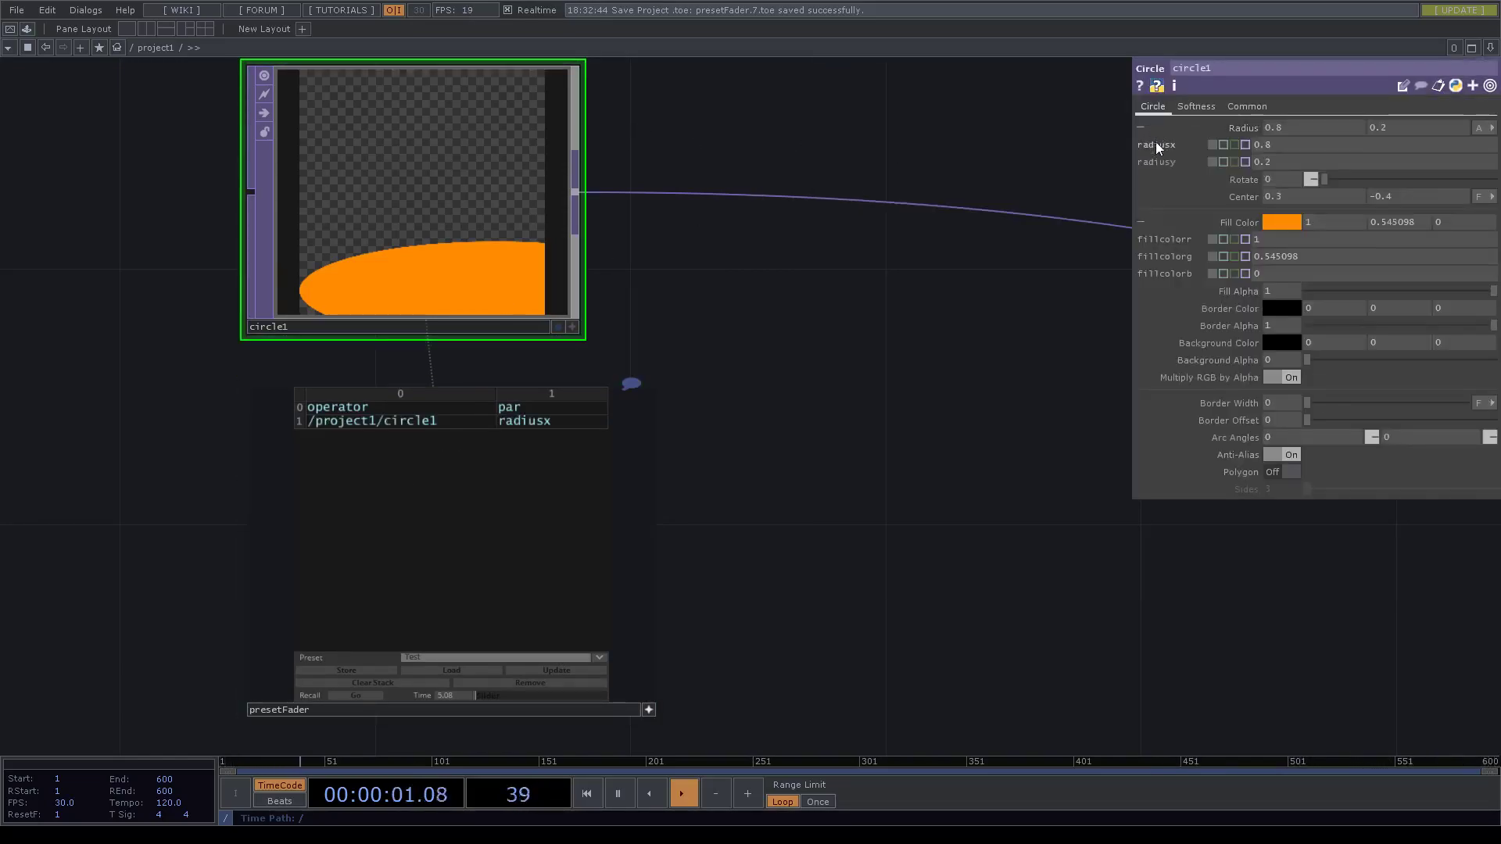
pyautogui.moveTo(1156, 162); pyautogui.dragTo(354, 523)
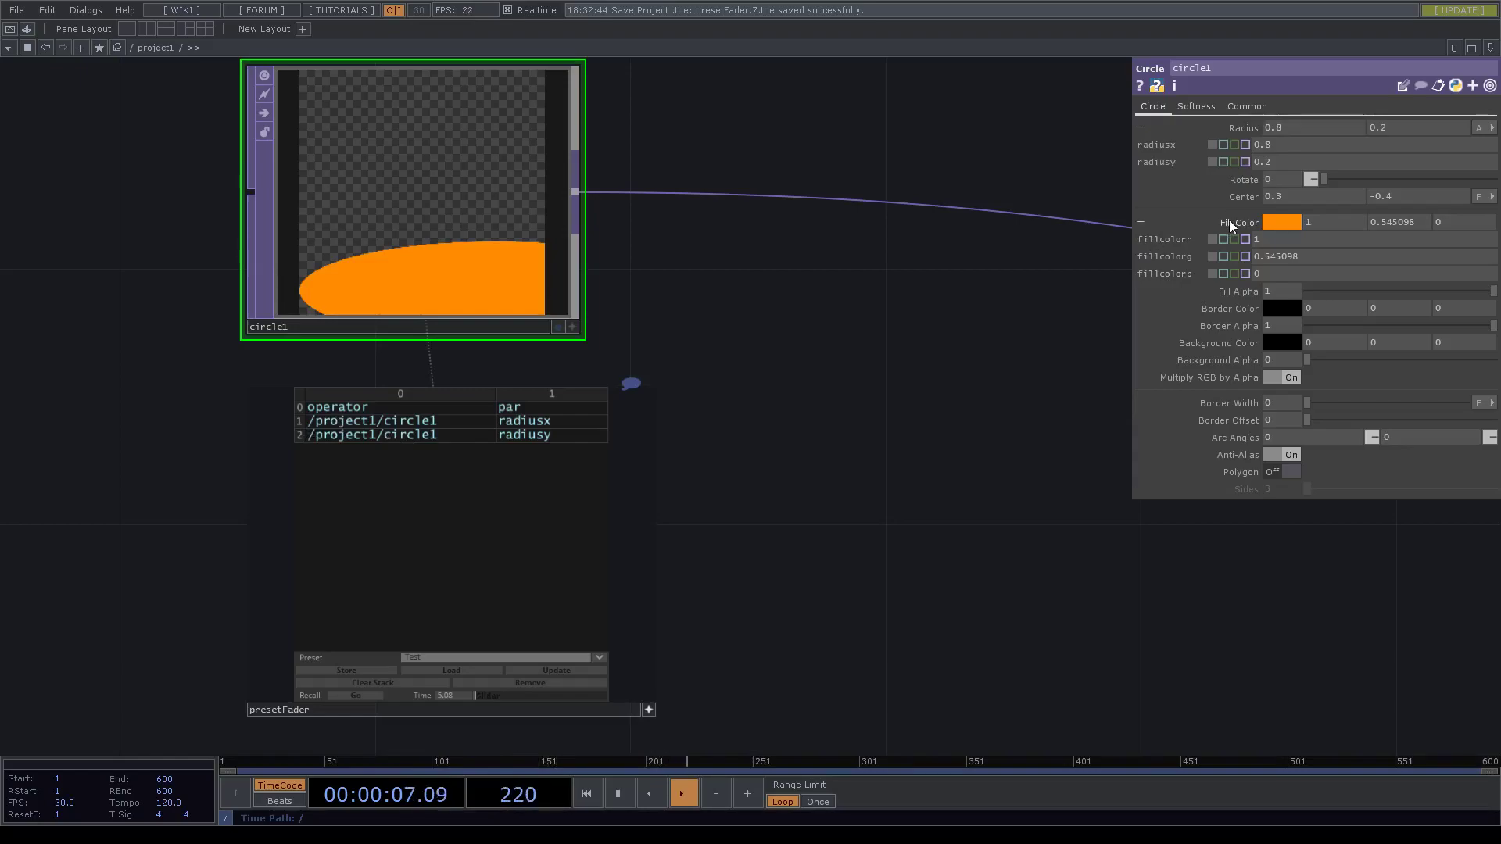
pyautogui.moveTo(716, 459); pyautogui.dragTo(463, 552)
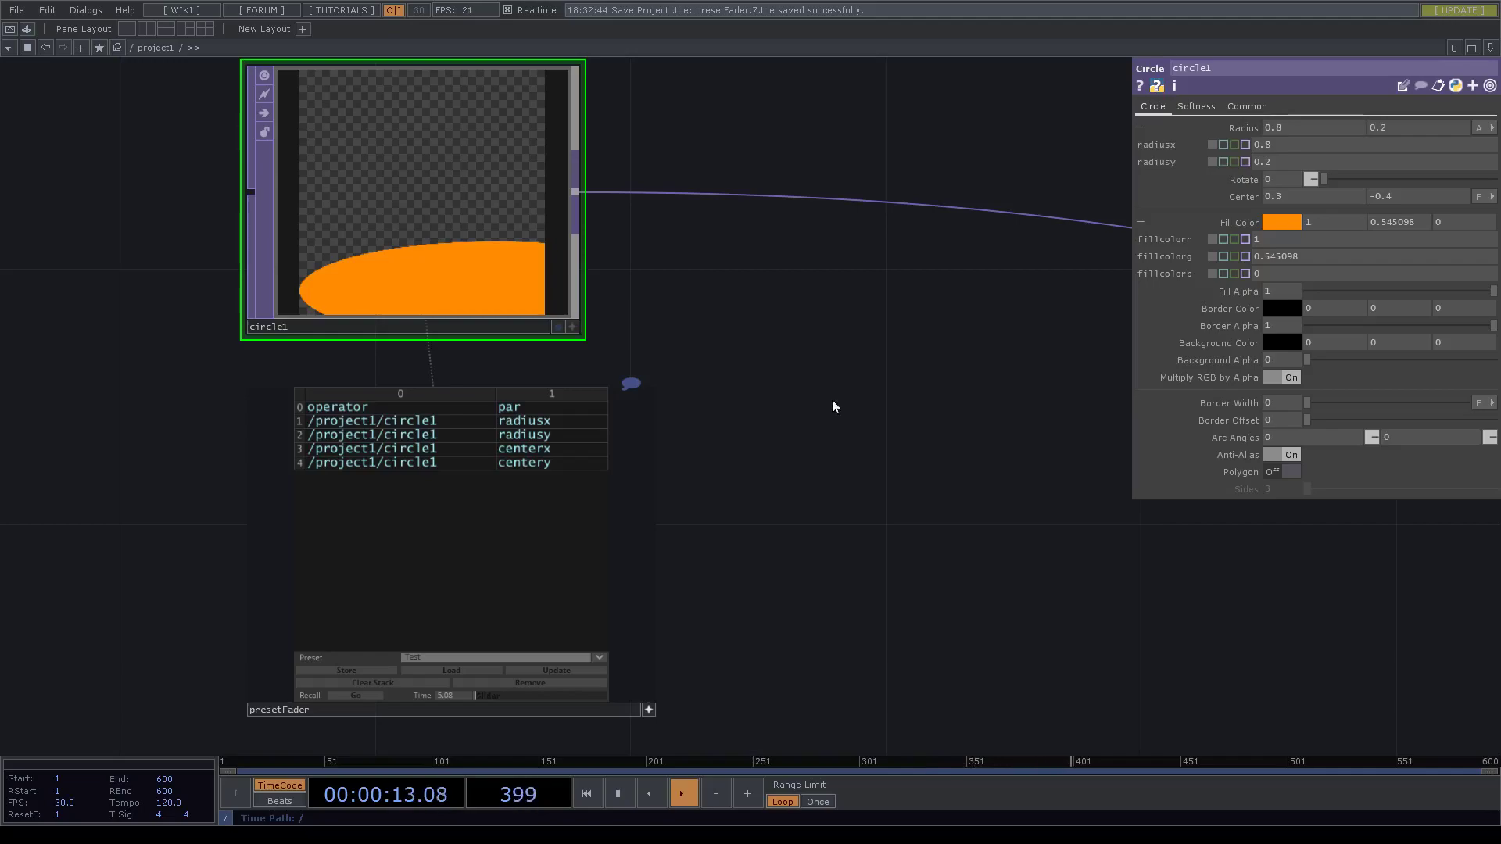
# Collapse circle1's expanded parameters, then set its center to 0.1, 0 and its radius to 0.2, 0.2.
pyautogui.click(1174, 223)
pyautogui.click(1202, 128)
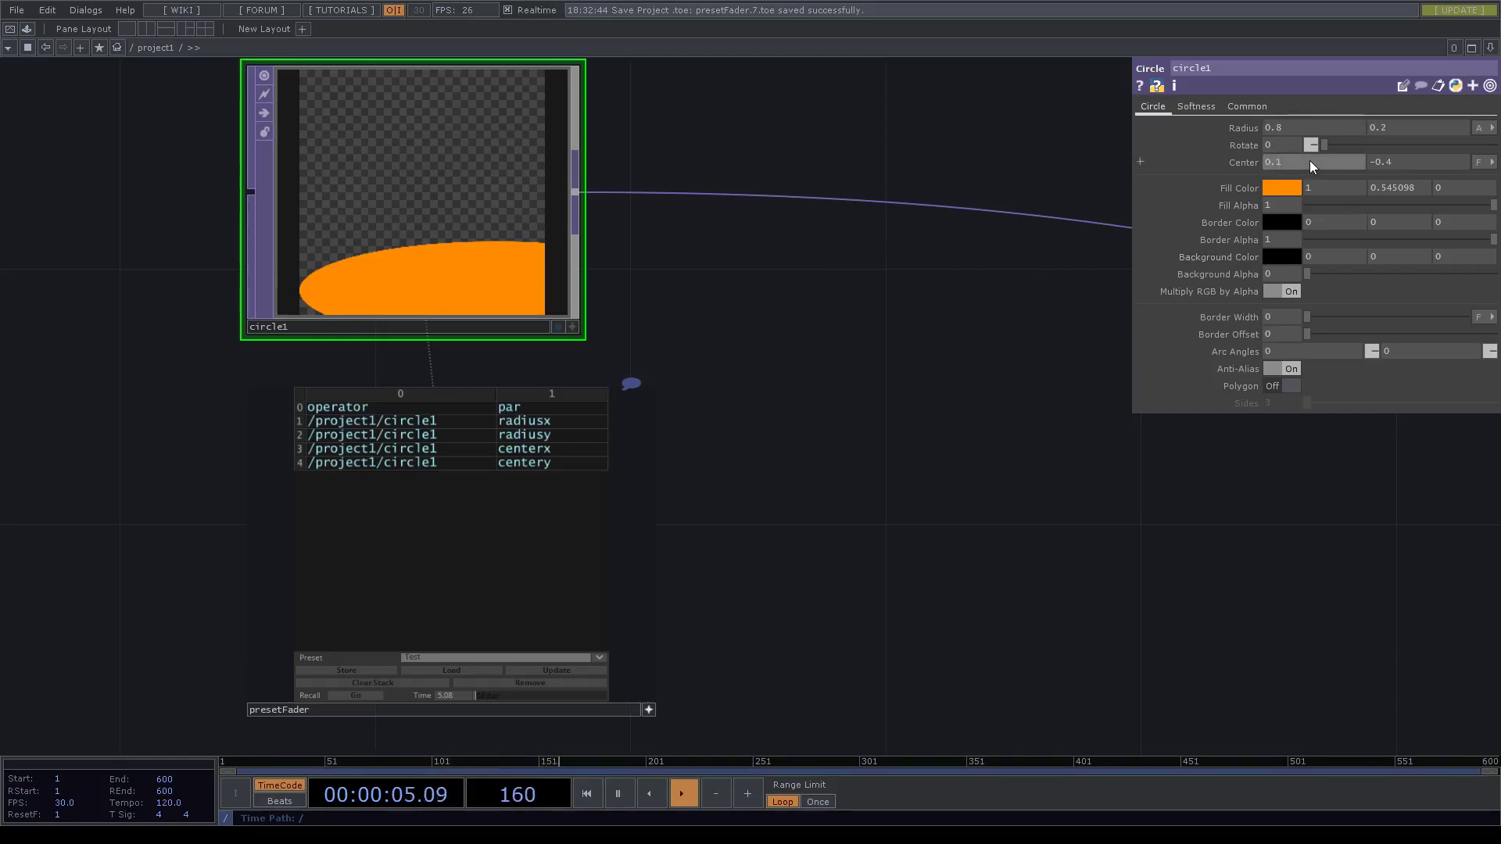
pyautogui.write('1')
pyautogui.press('Return')
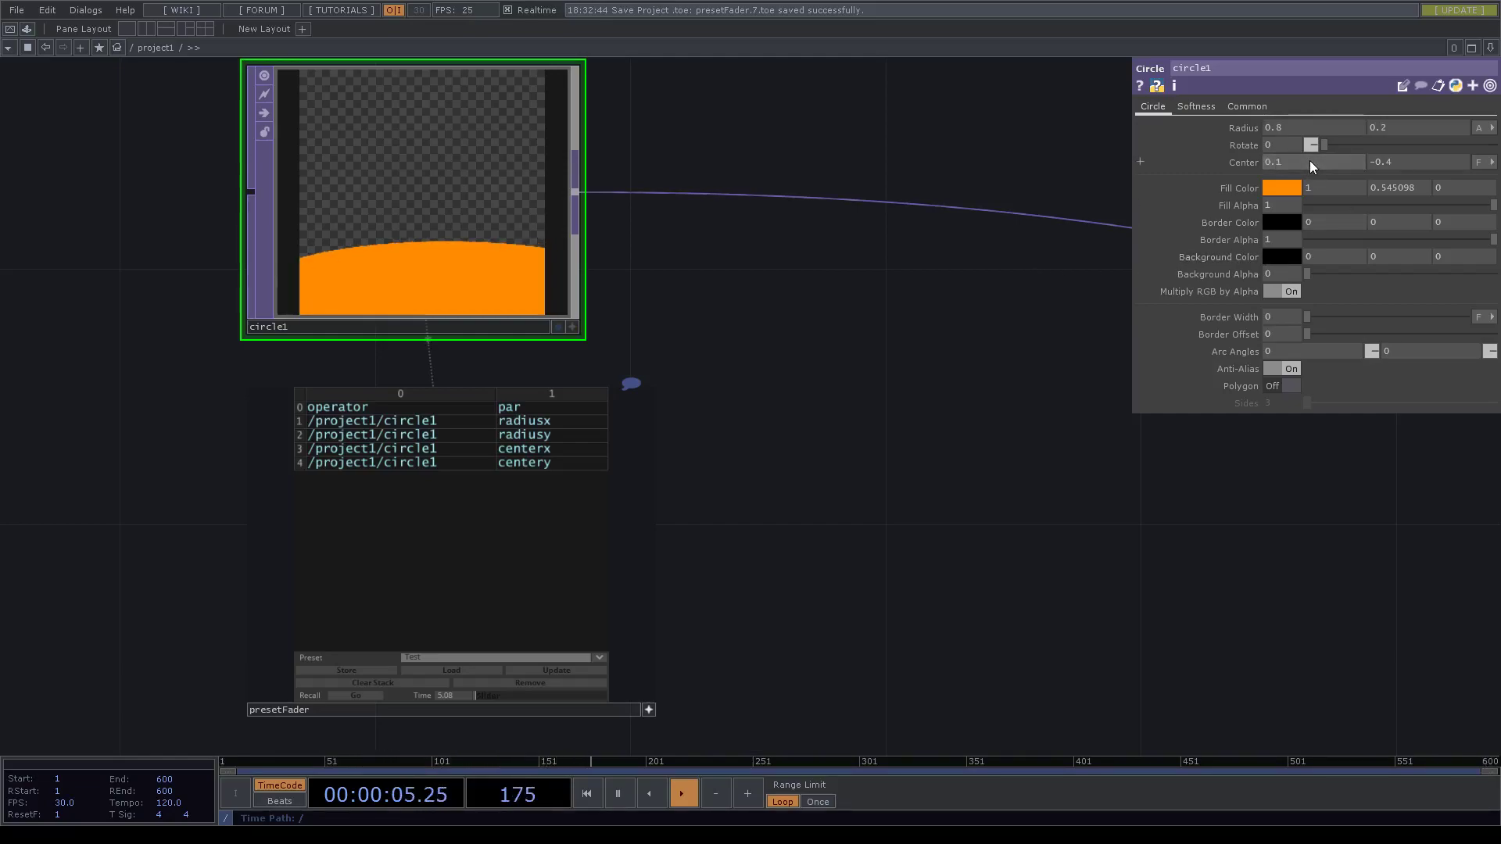
pyautogui.click(1424, 163)
pyautogui.write('0')
pyautogui.press('Return')
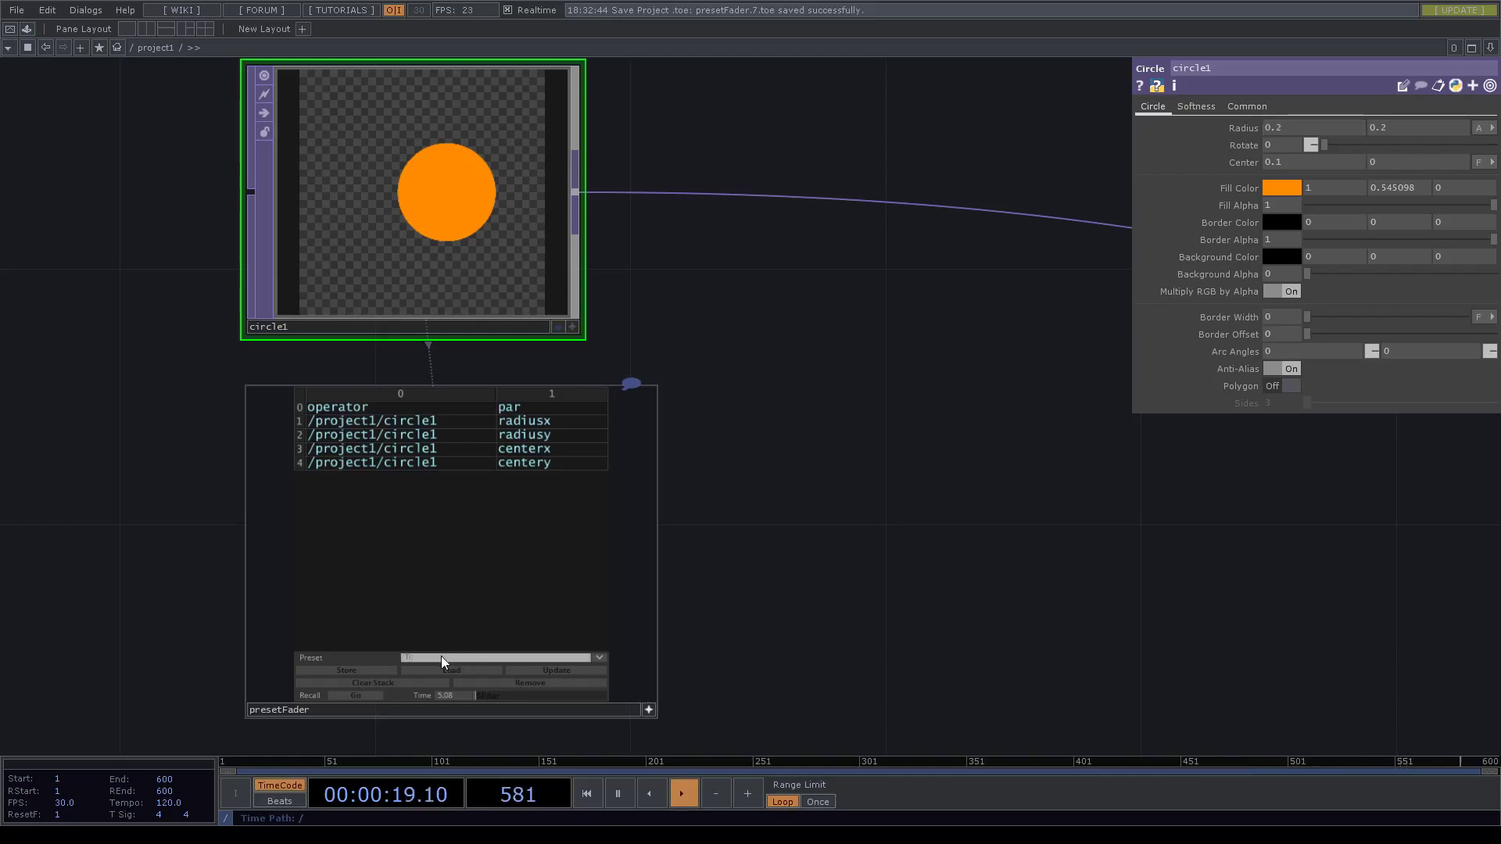
# Name the preset MyPreset1 and store the stacked circle parameters under it.
pyautogui.press('BackSpace')
pyautogui.press('BackSpace')
pyautogui.write('MyPreset1')
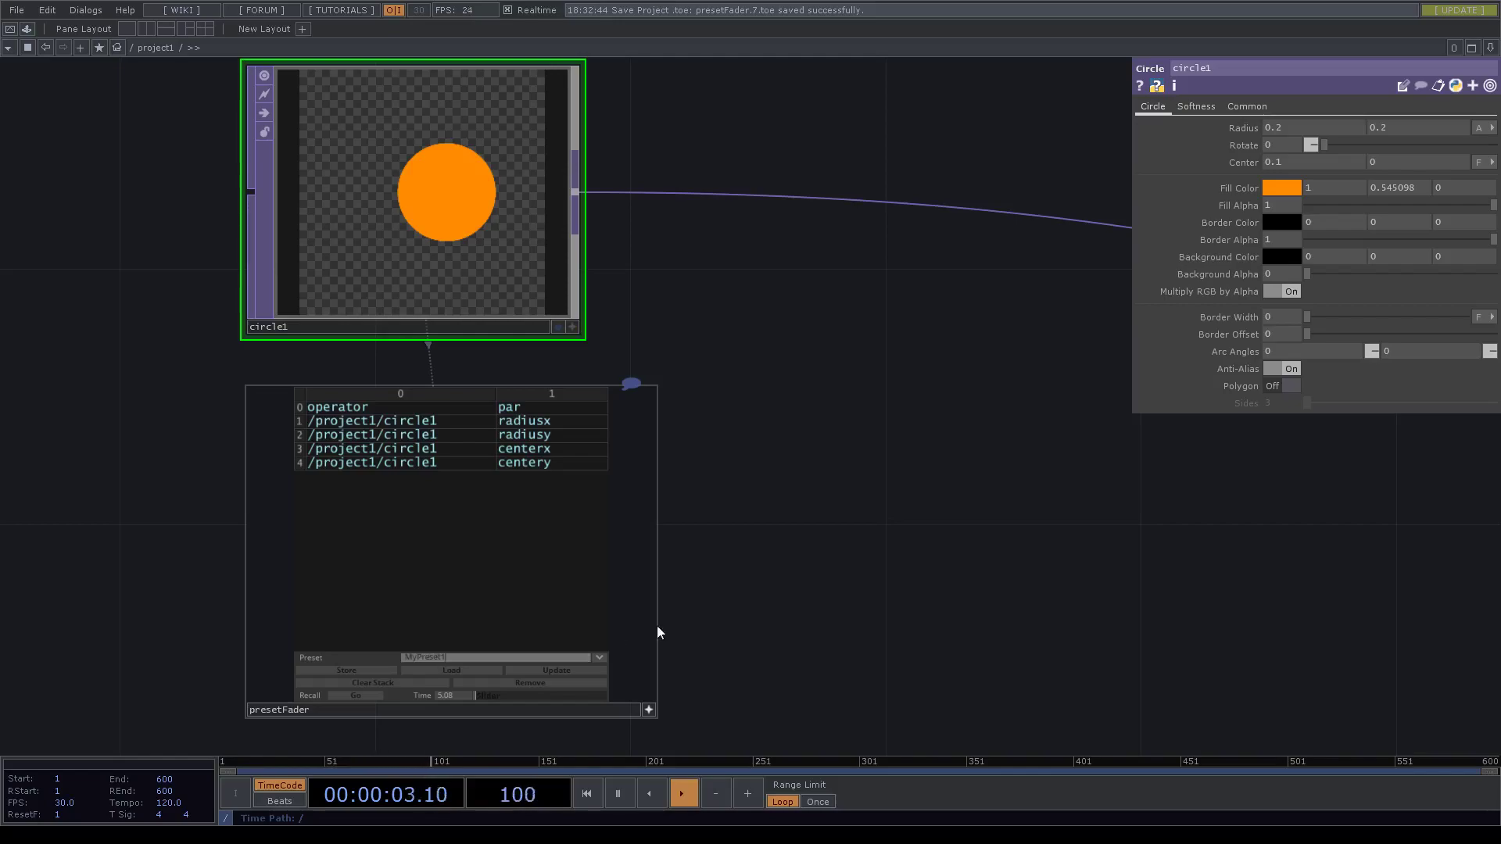
pyautogui.click(359, 669)
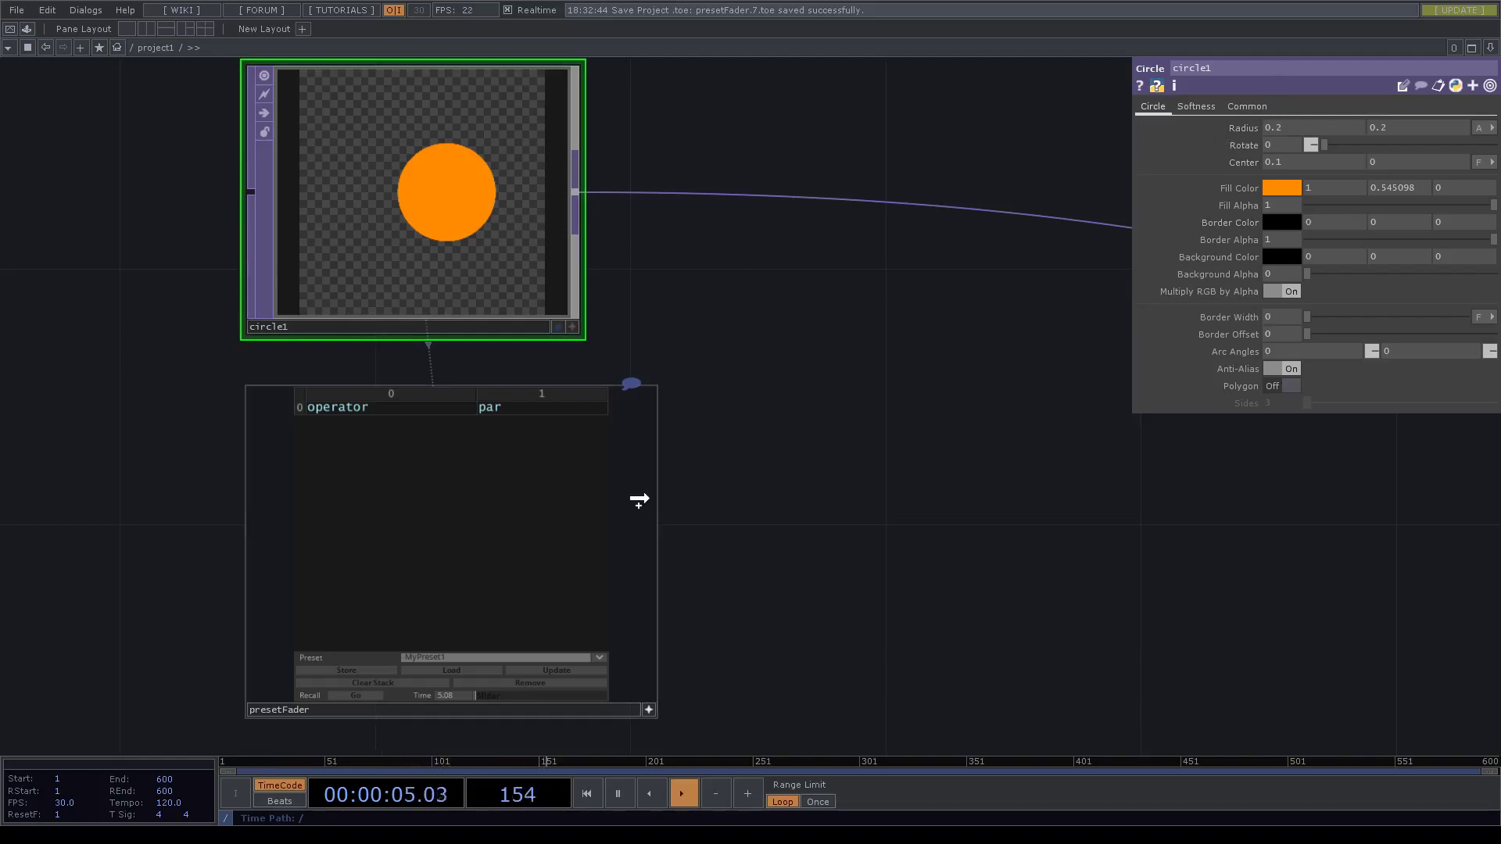
# Check the presetFader's custom parameters, return to circle1's parameters, and load MyPreset1's parameters into the stack.
pyautogui.click(493, 472)
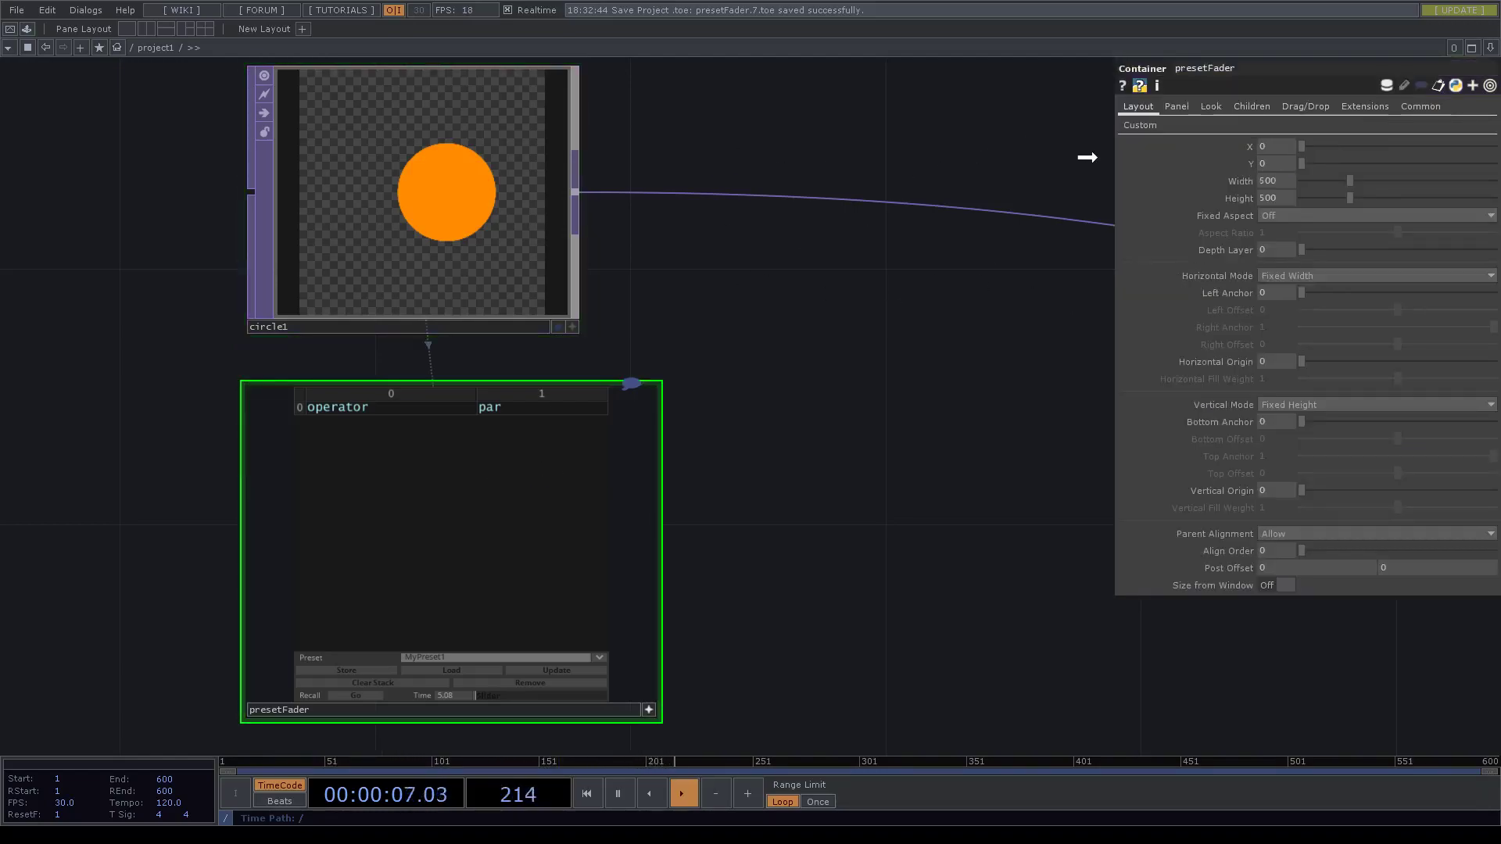
pyautogui.click(1140, 130)
pyautogui.click(414, 184)
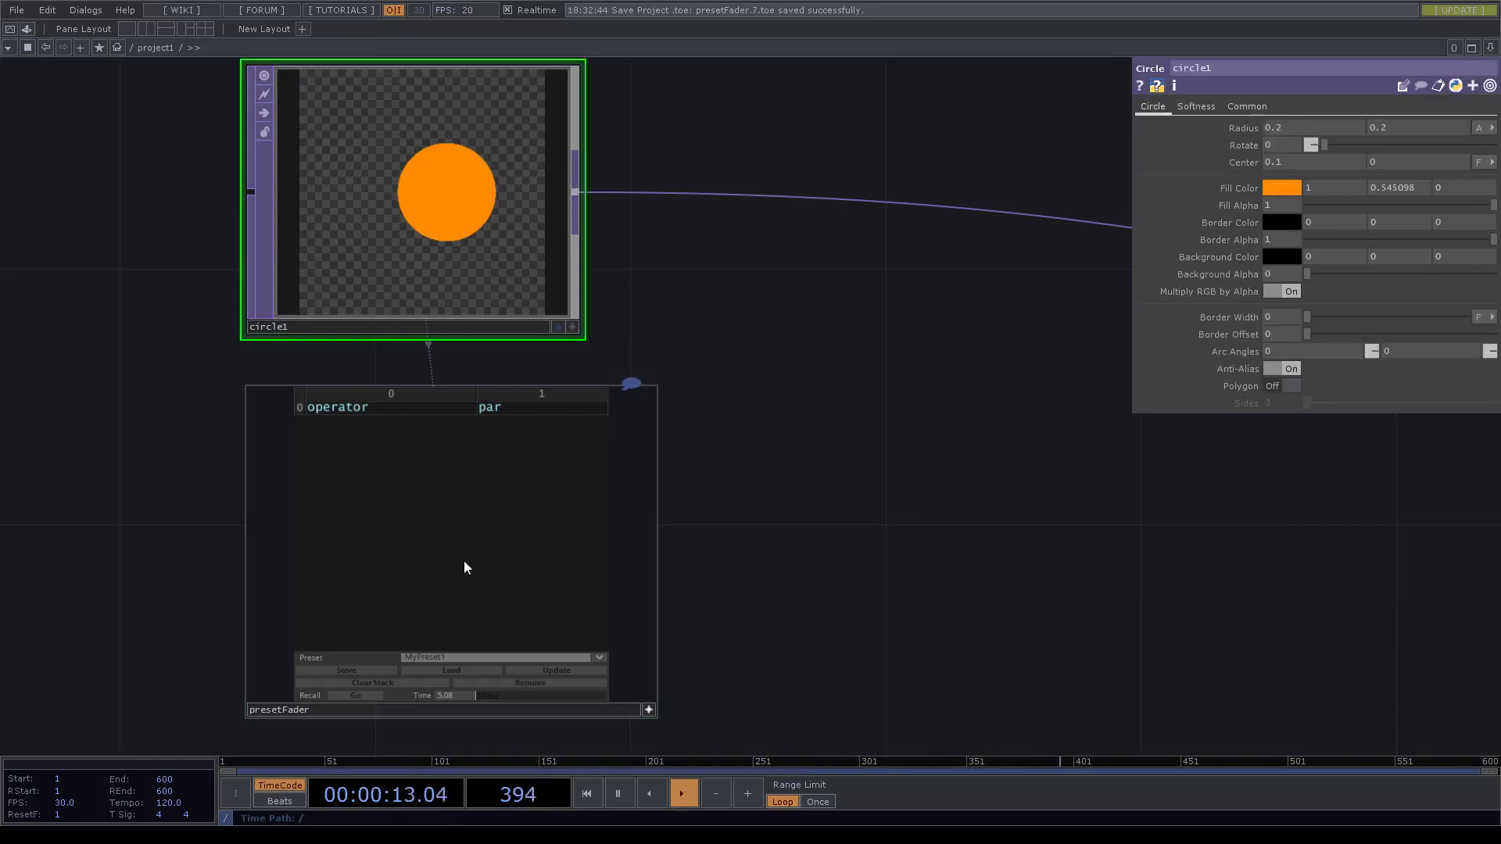
pyautogui.click(446, 670)
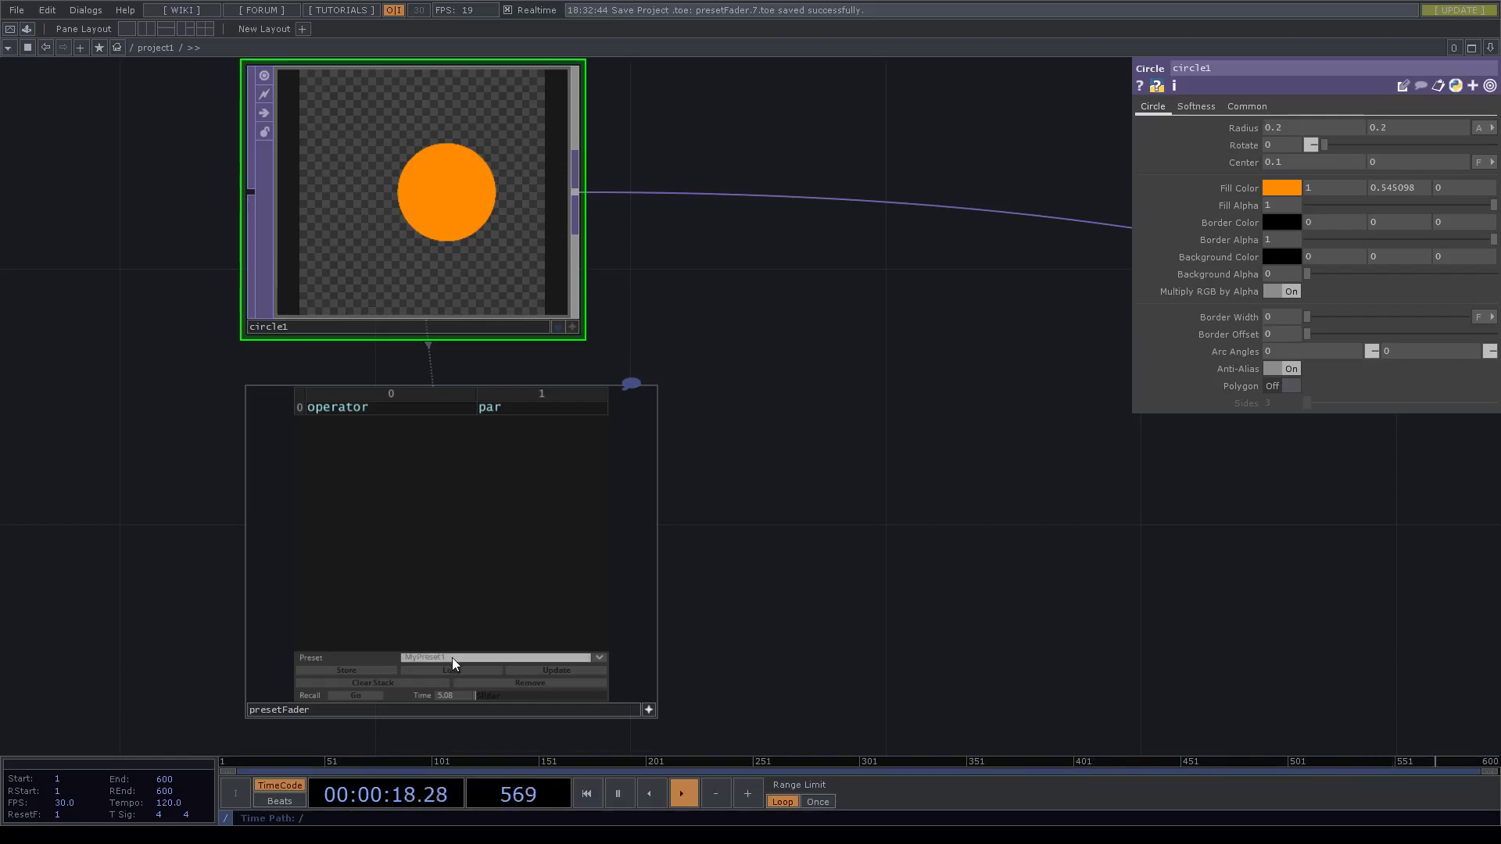
pyautogui.click(449, 669)
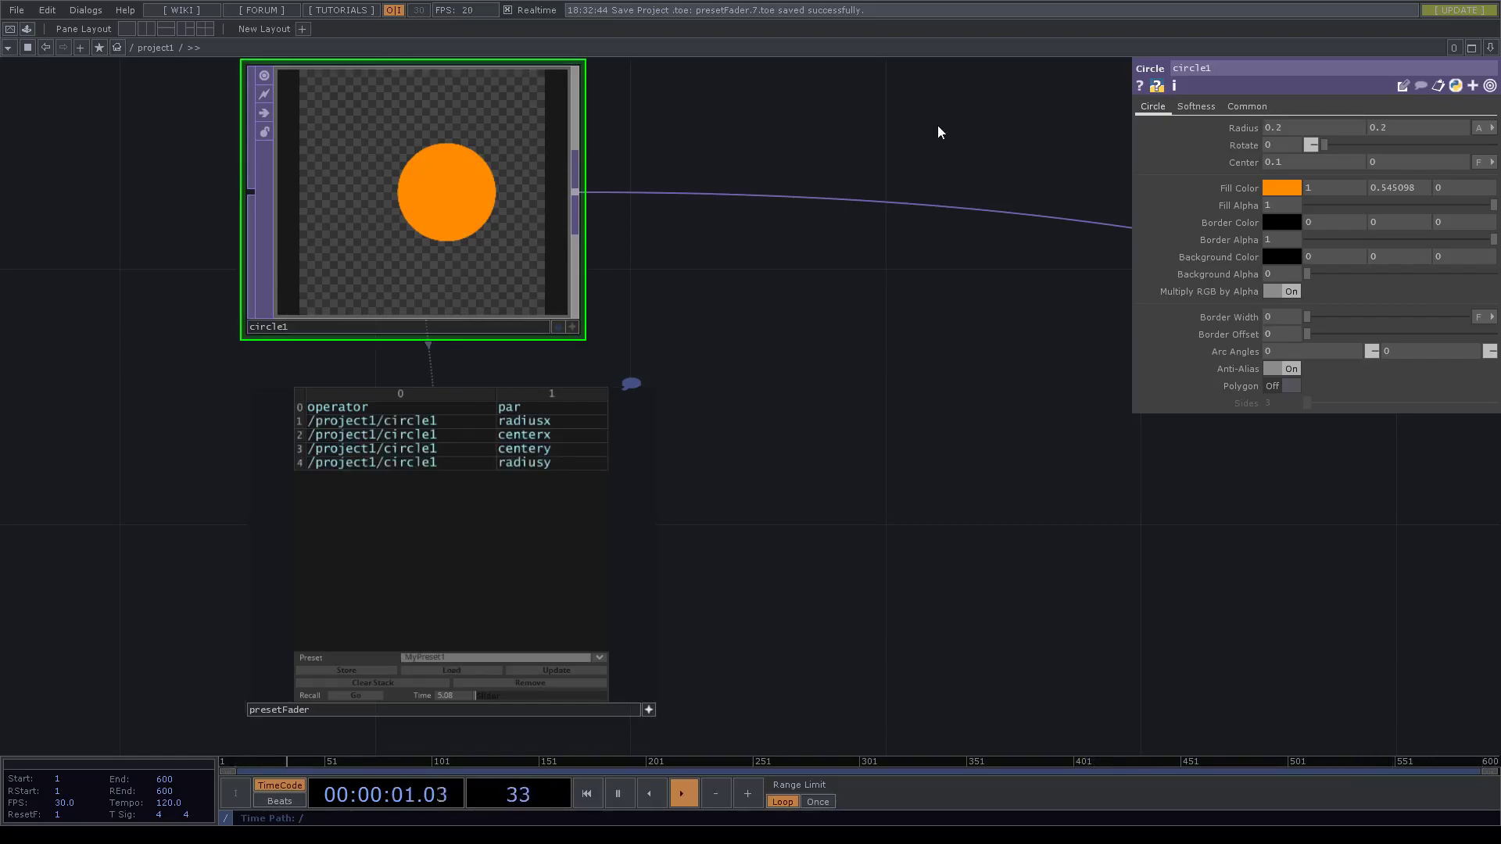
# Set circle1's radius to 0.5 in x and 0.1 in y.
pyautogui.click(1312, 127)
pyautogui.write('0.5')
pyautogui.press('Return')
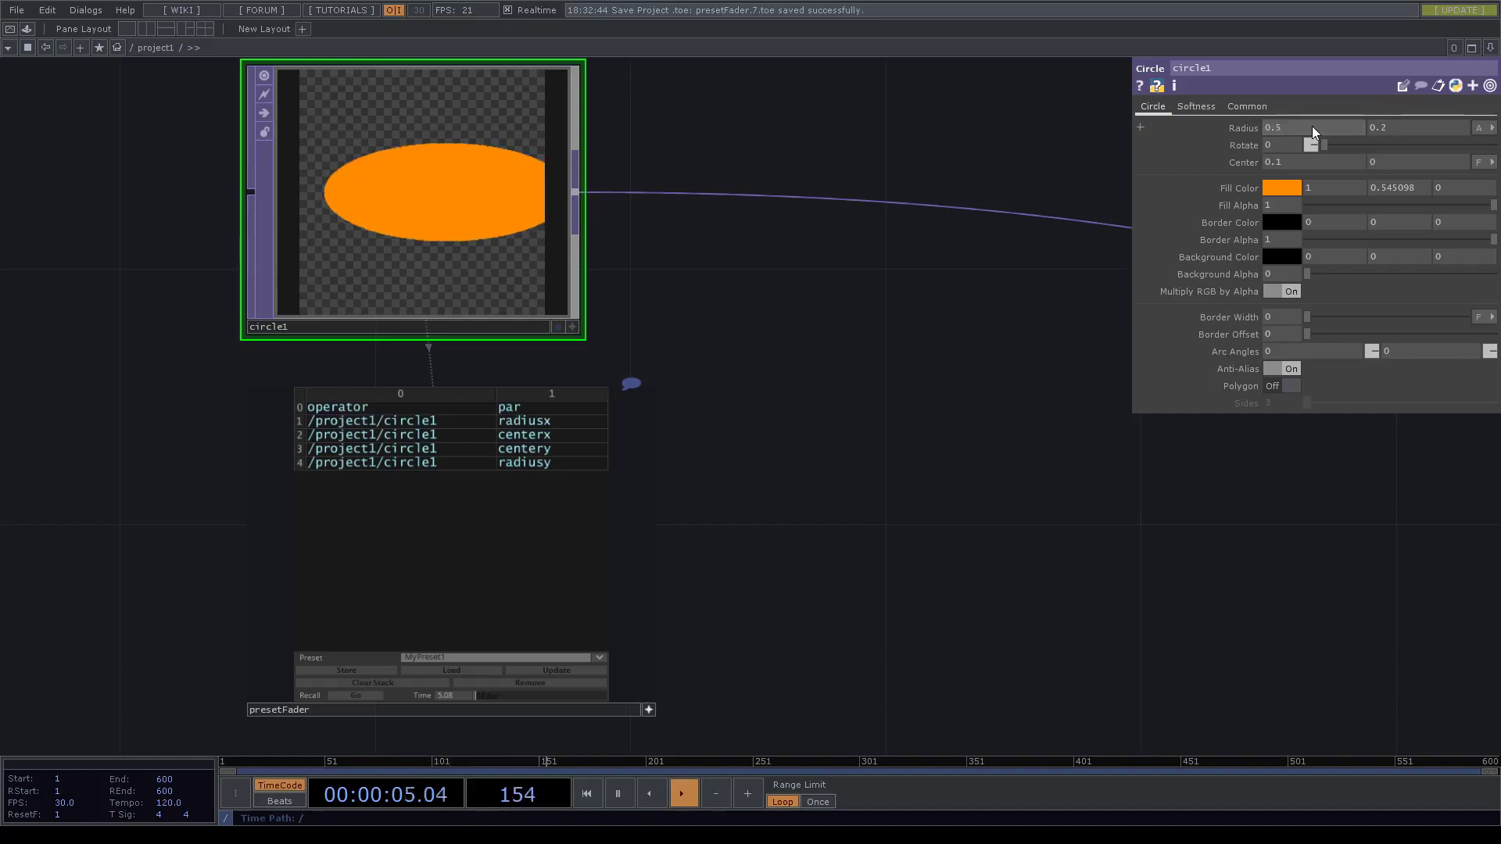
pyautogui.click(1405, 128)
pyautogui.write('0.1')
pyautogui.press('Return')
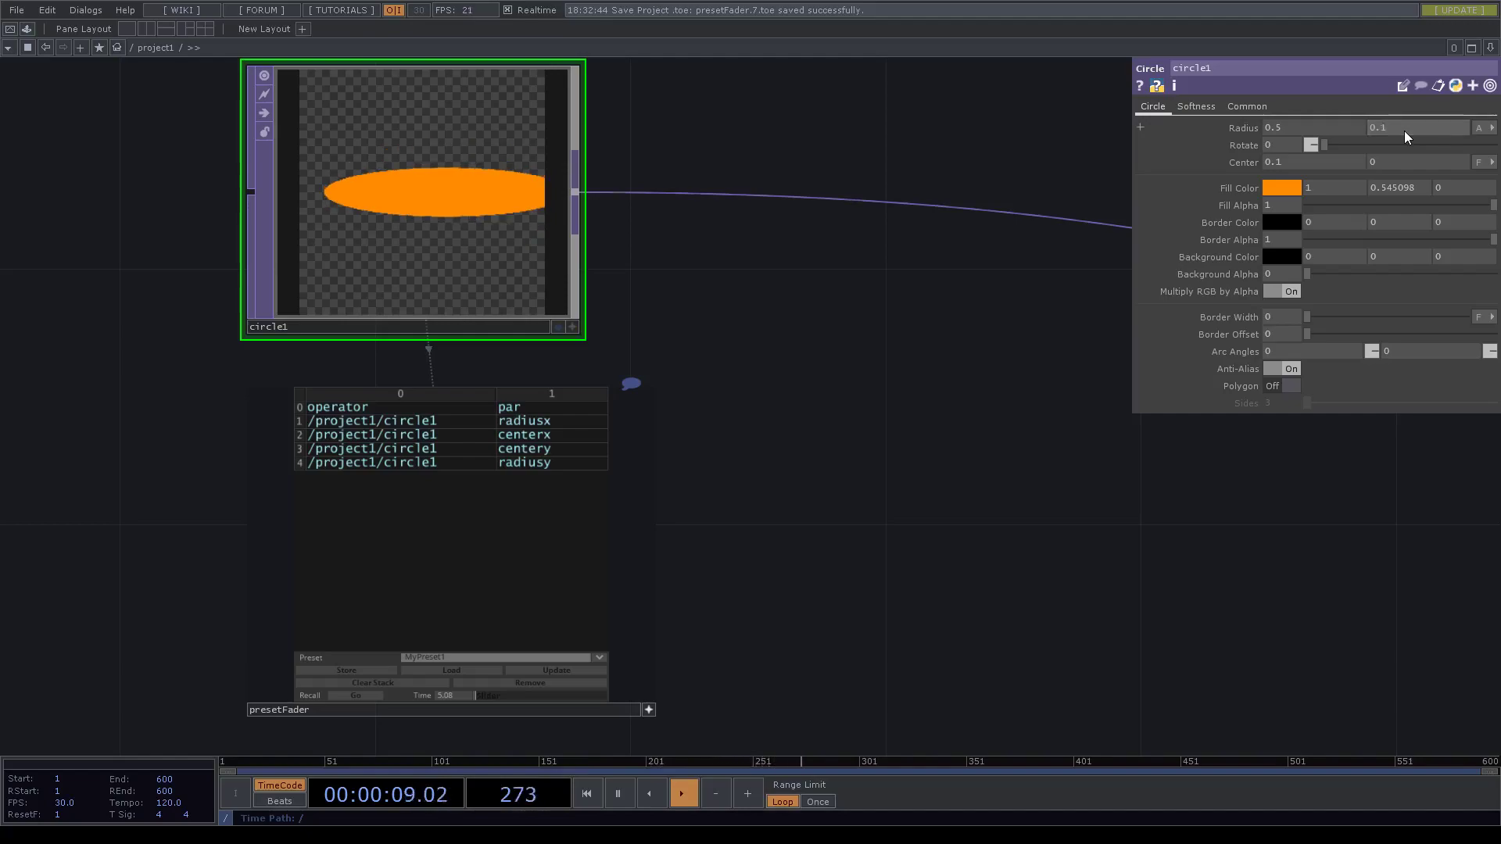
# Set circle1's center to -.1, .2 and store the parameters as MyPreset2.
pyautogui.click(1405, 163)
pyautogui.write('.2')
pyautogui.press('Return')
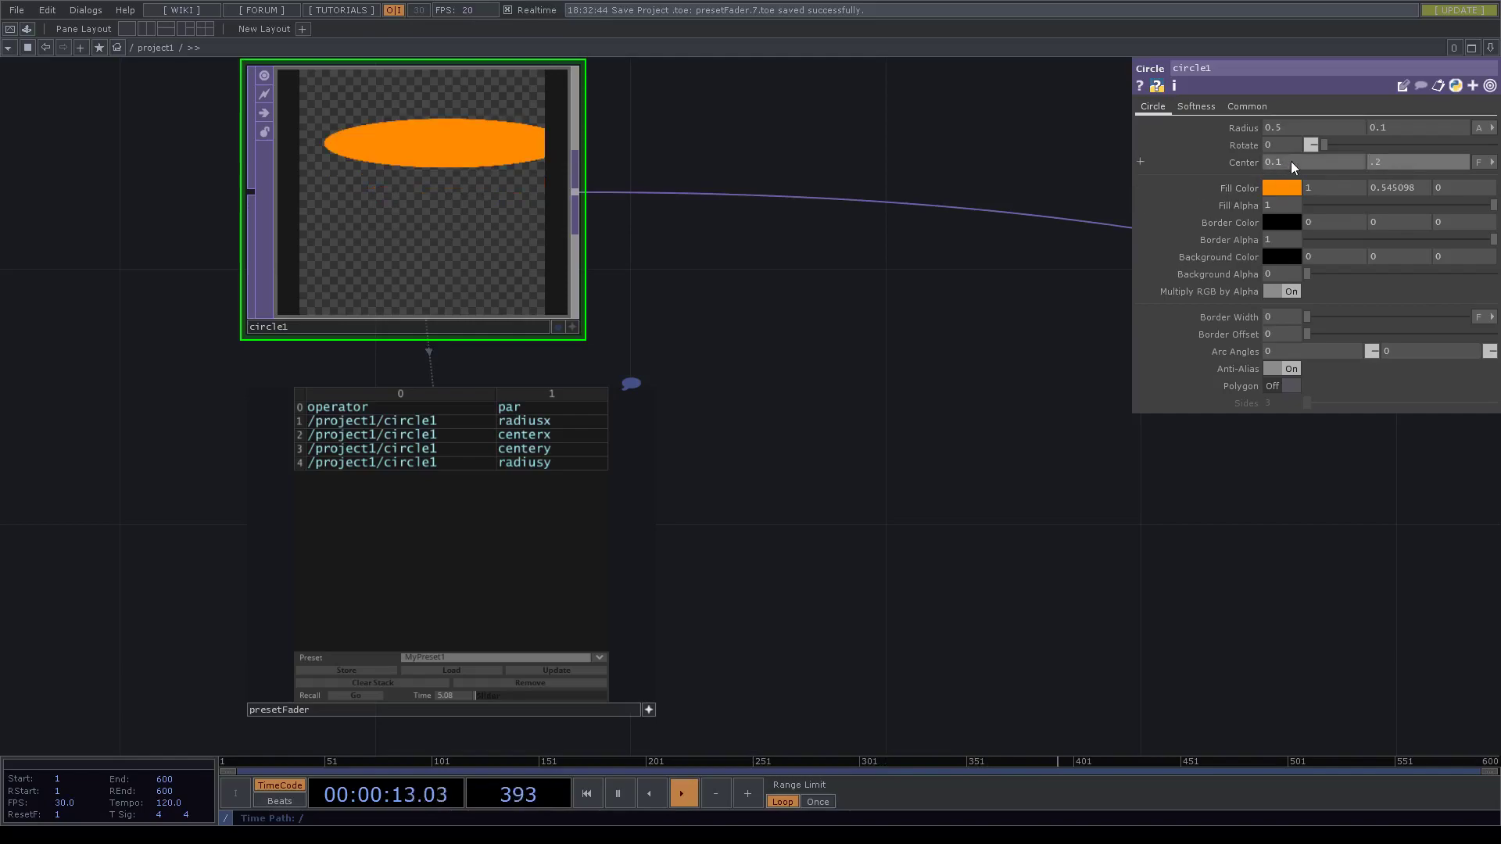
pyautogui.write('-.1')
pyautogui.press('Return')
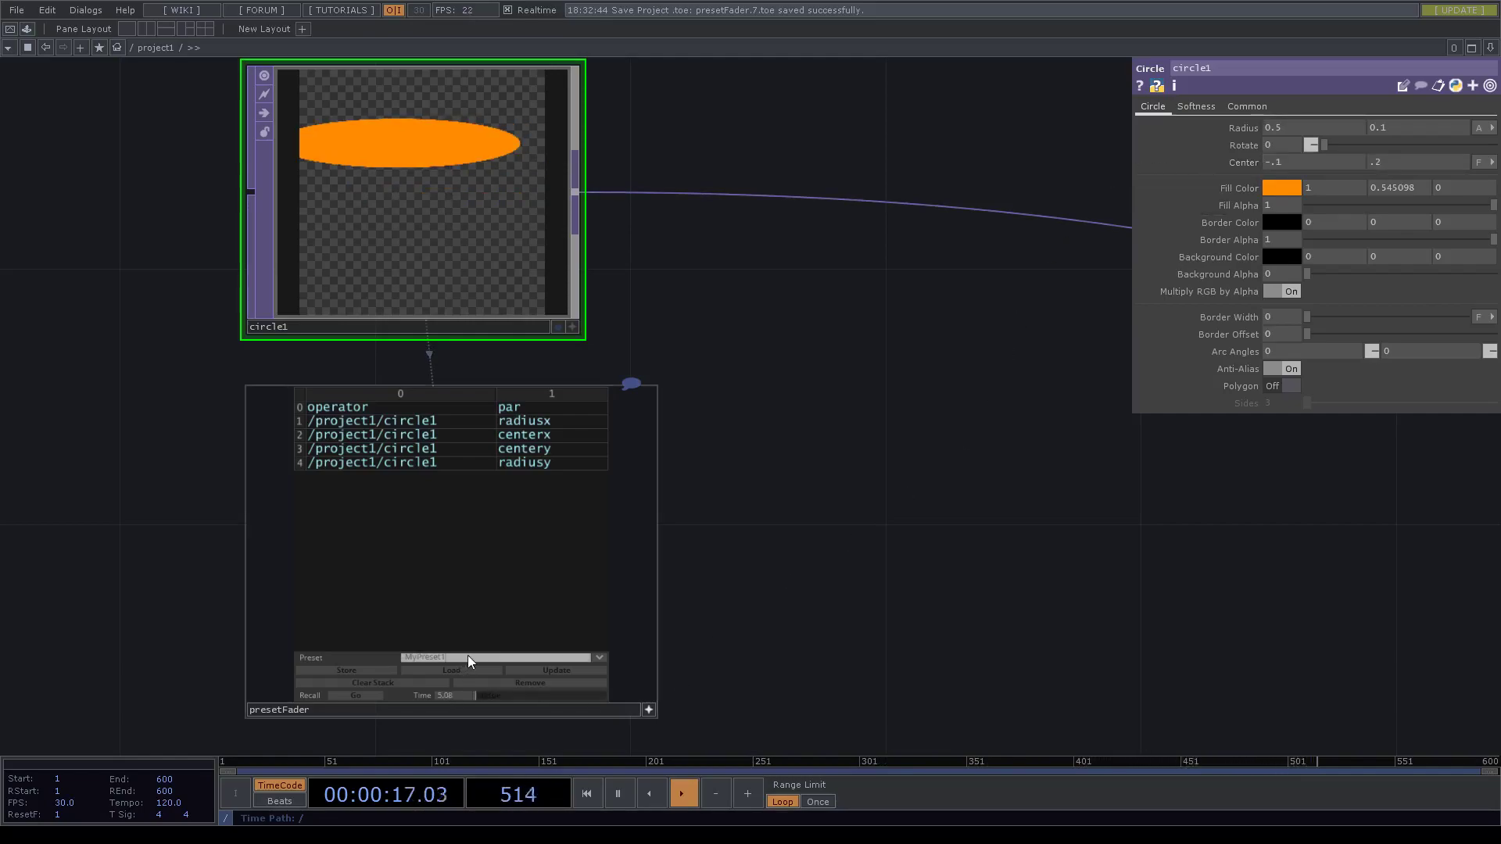
pyautogui.click(355, 669)
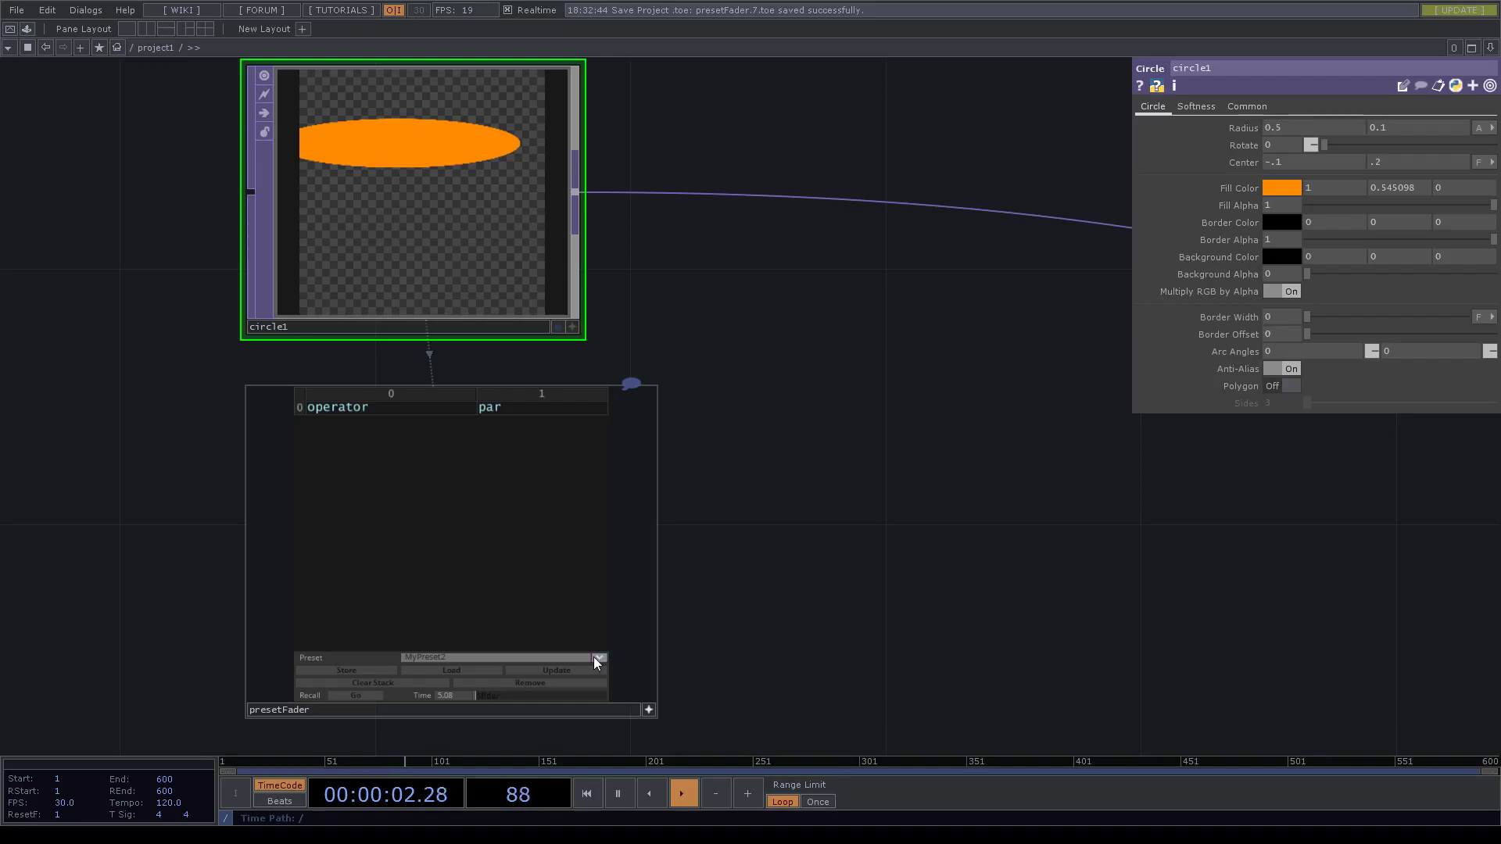
# Move the presetFader node beside circle1, to its right, and hide the parameters.
pyautogui.moveTo(827, 651); pyautogui.dragTo(868, 595)
pyautogui.moveTo(688, 404); pyautogui.dragTo(888, 184)
pyautogui.moveTo(761, 449); pyautogui.dragTo(604, 526)
pyautogui.scroll(4, 520, 432)
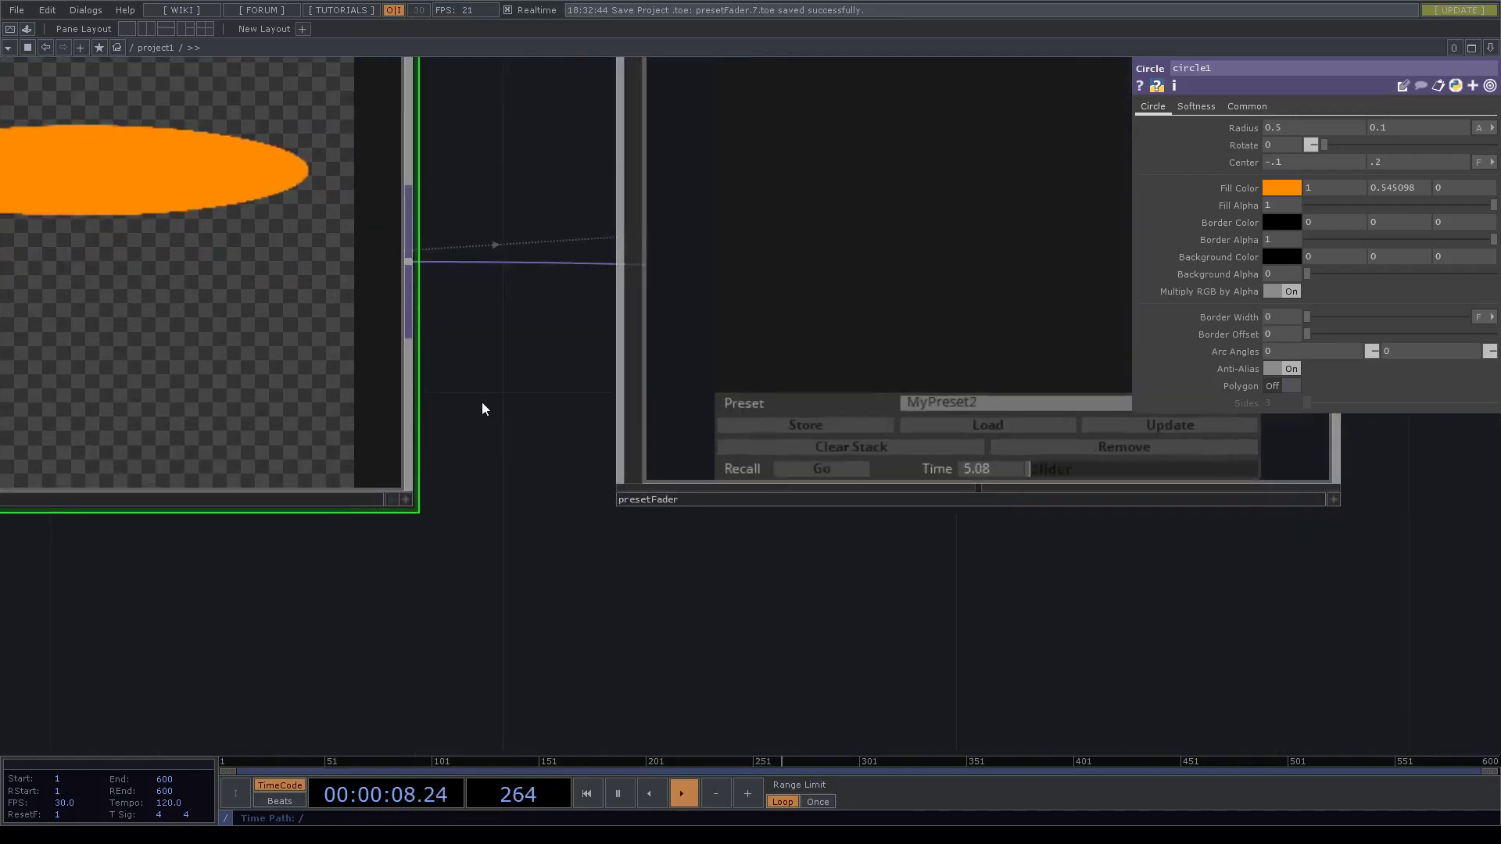
pyautogui.moveTo(482, 409); pyautogui.dragTo(585, 542)
pyautogui.press('p')
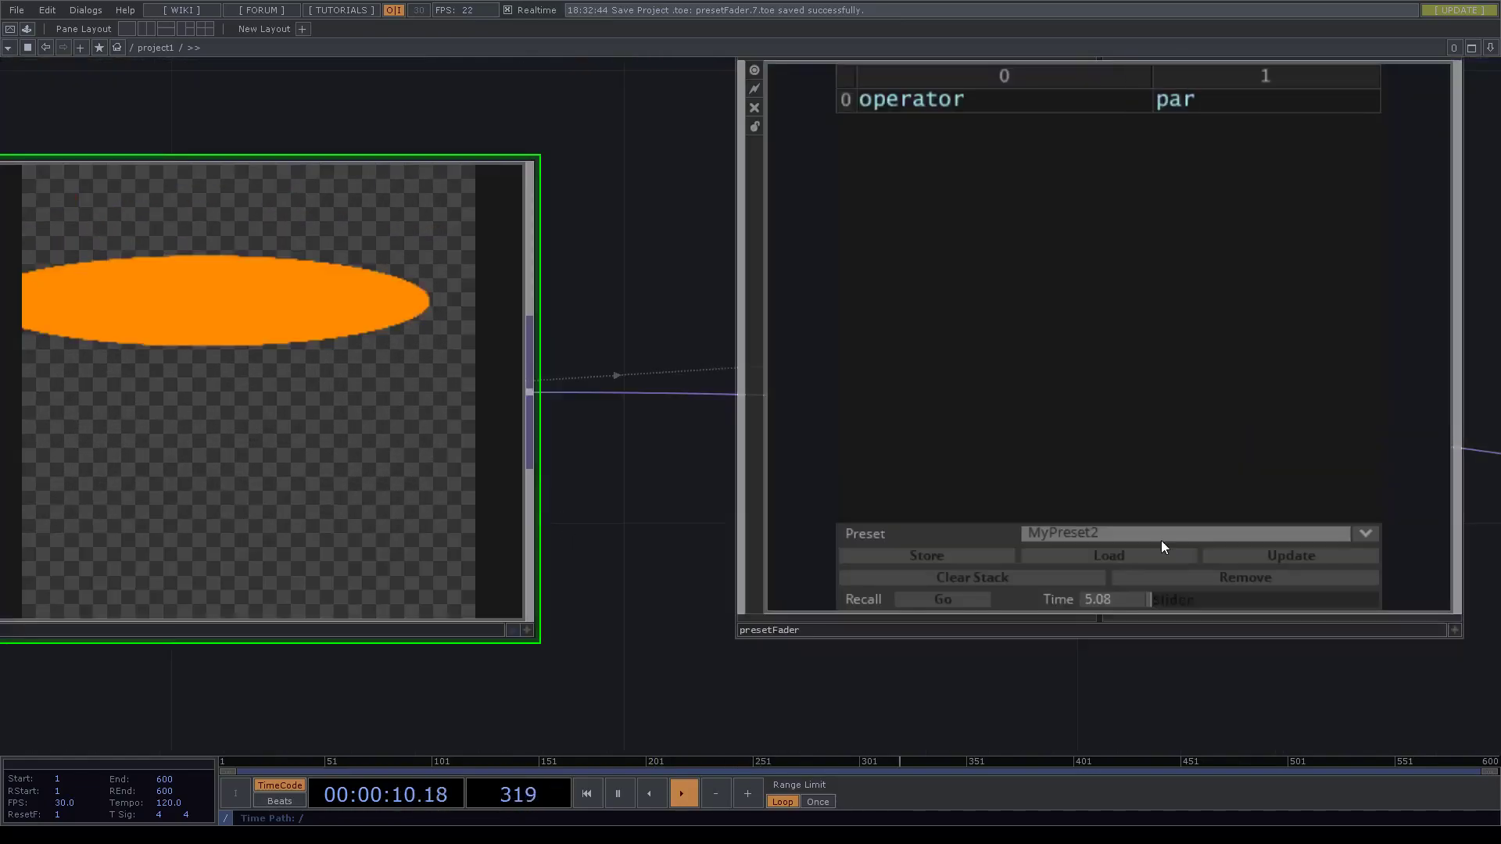
# Make the presetFader interactive, choose MyPreset1 and recall it to fade circle1.
pyautogui.click(1455, 630)
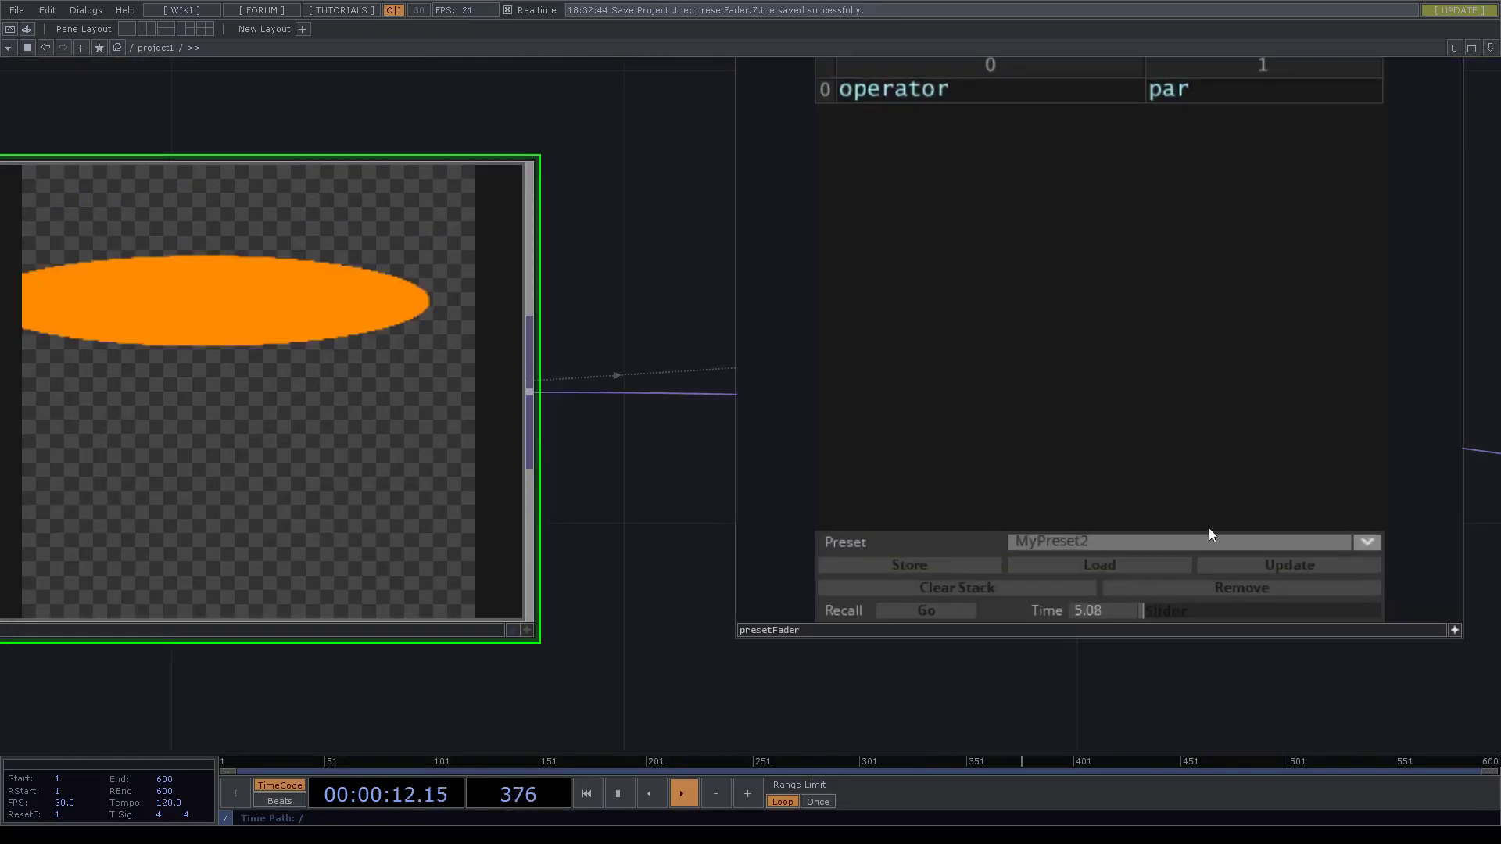
pyautogui.click(1149, 610)
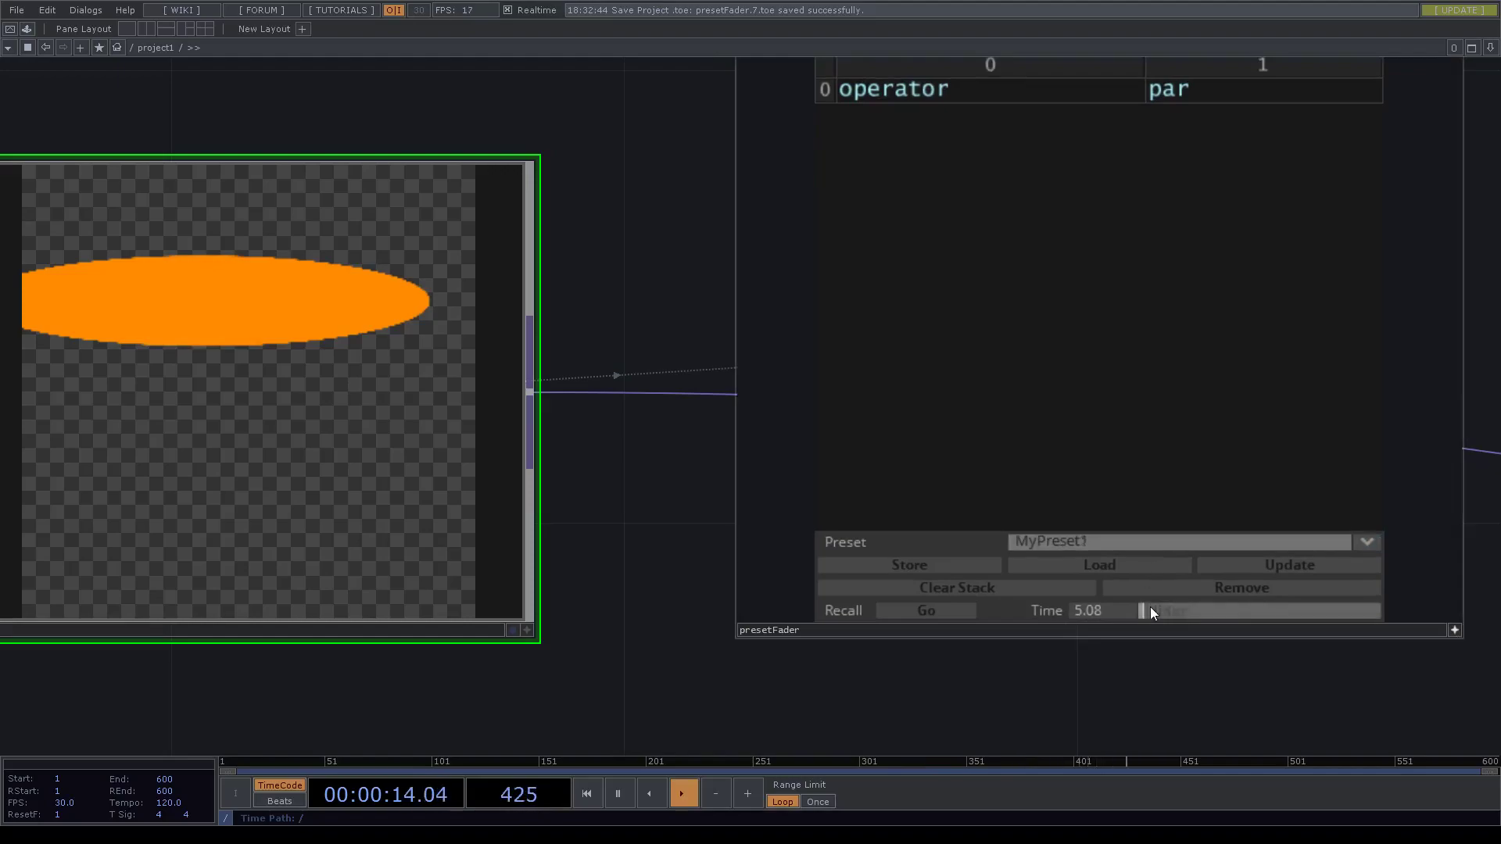
pyautogui.click(922, 611)
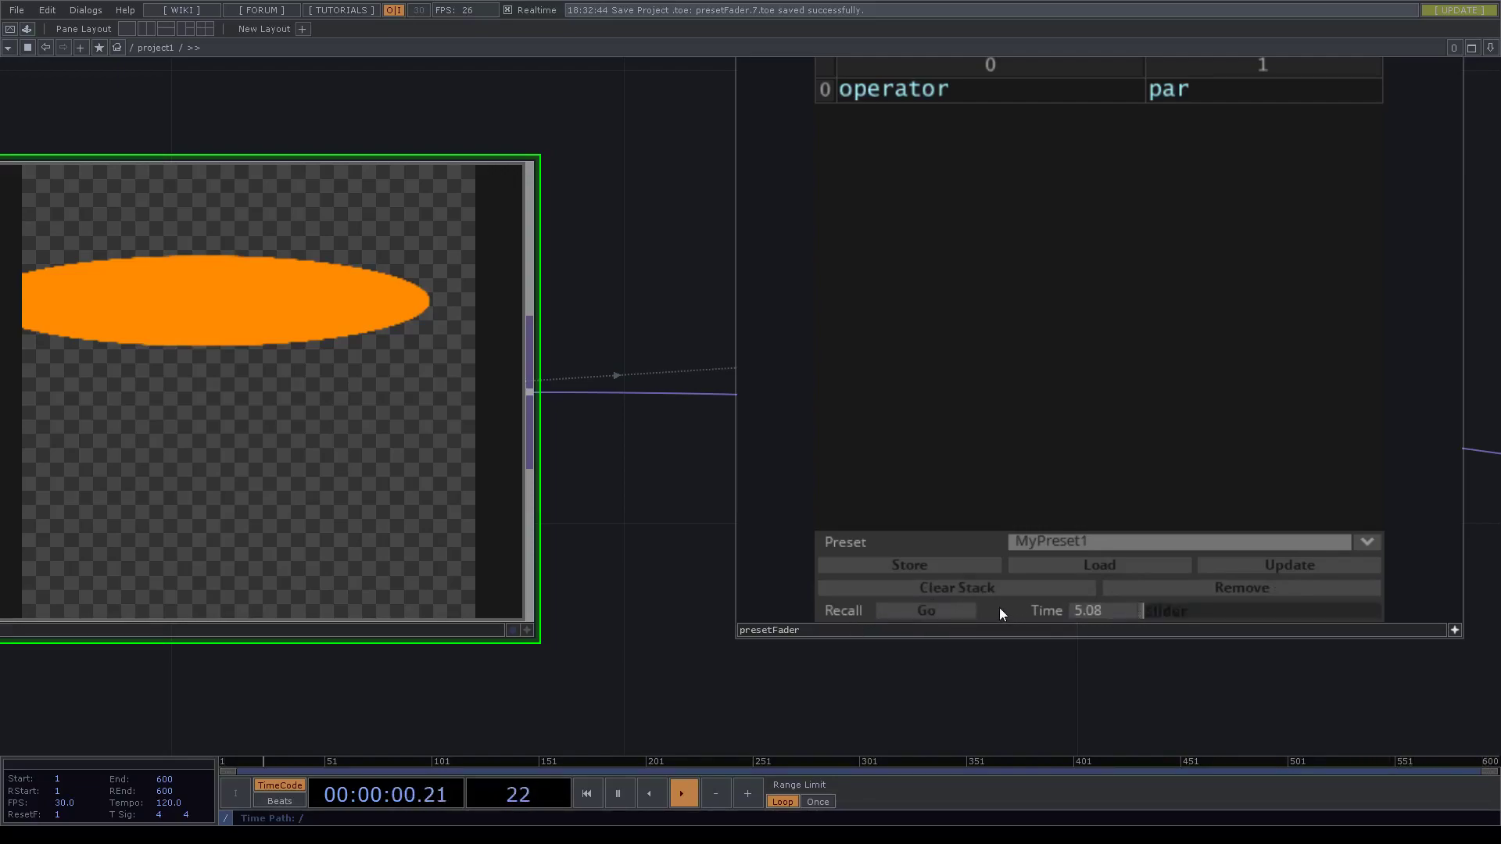
pyautogui.click(926, 611)
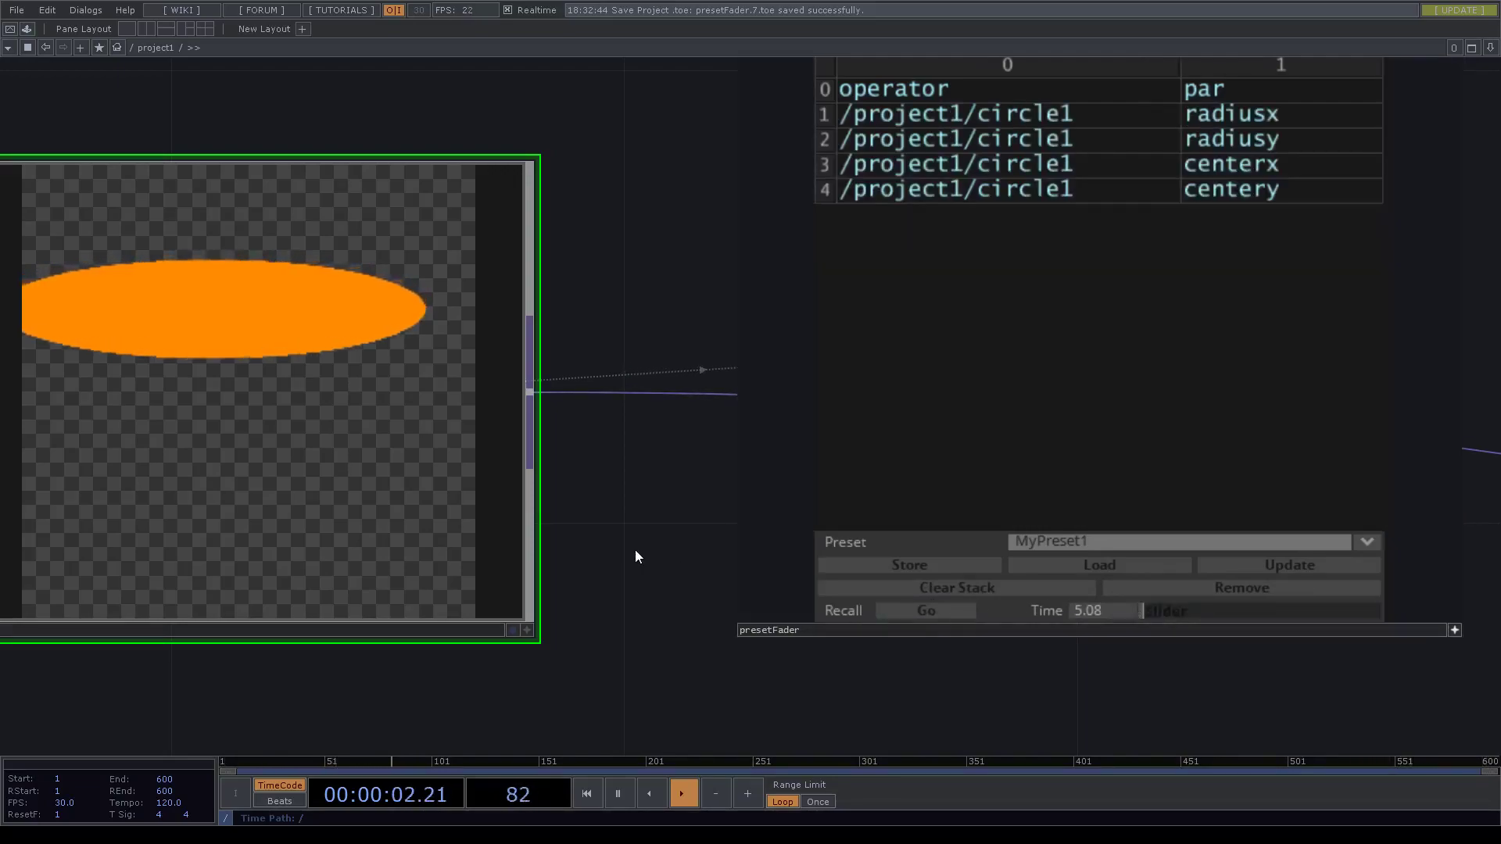
pyautogui.scroll(-2, 613, 454)
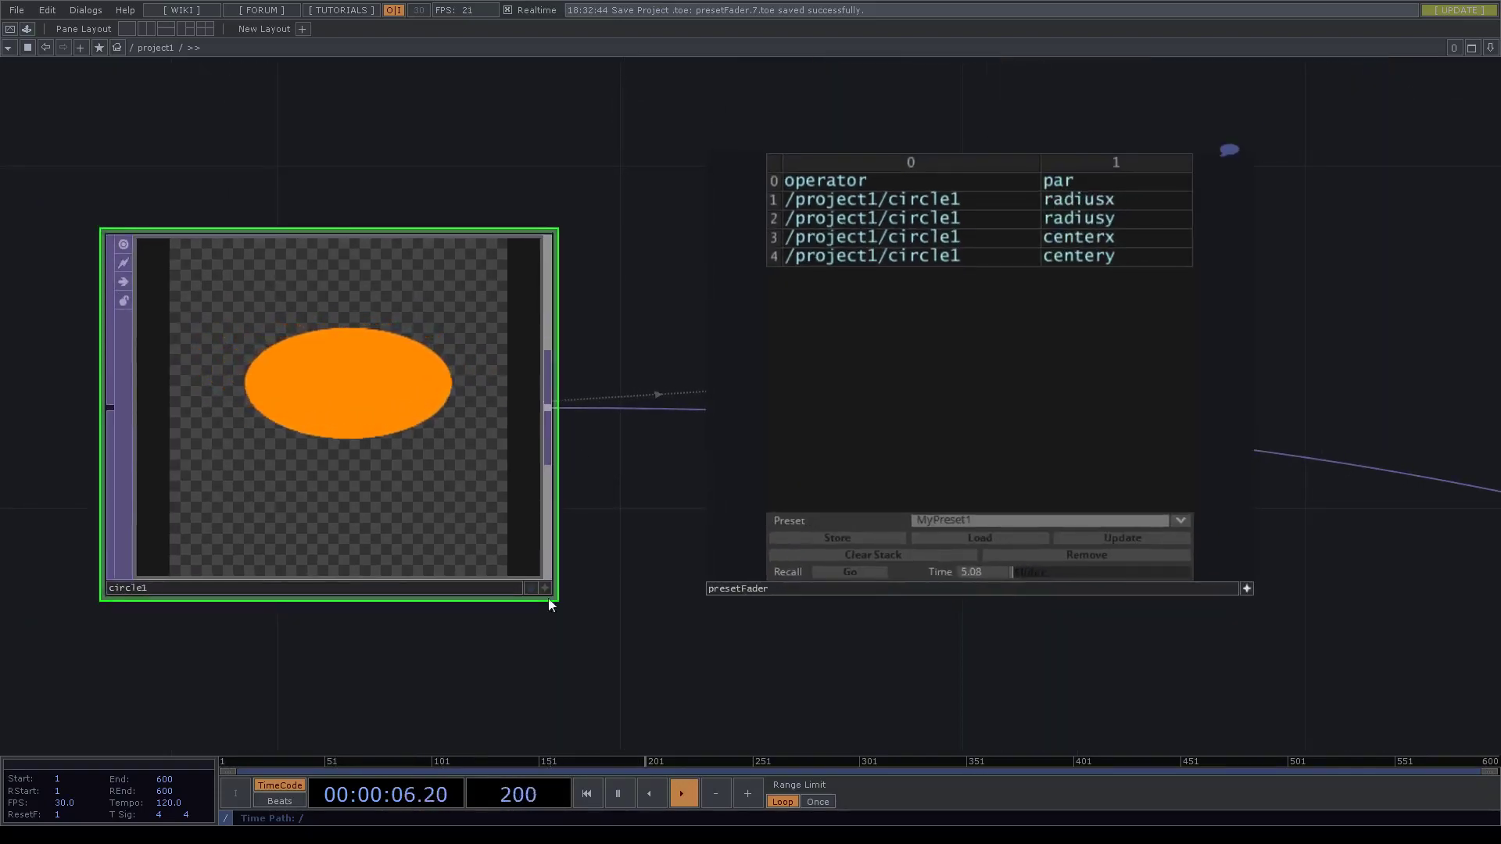
# Select the presetFader node and examine its custom parameters for clearing presets, clearing the stack and monitoring.
pyautogui.click(1246, 589)
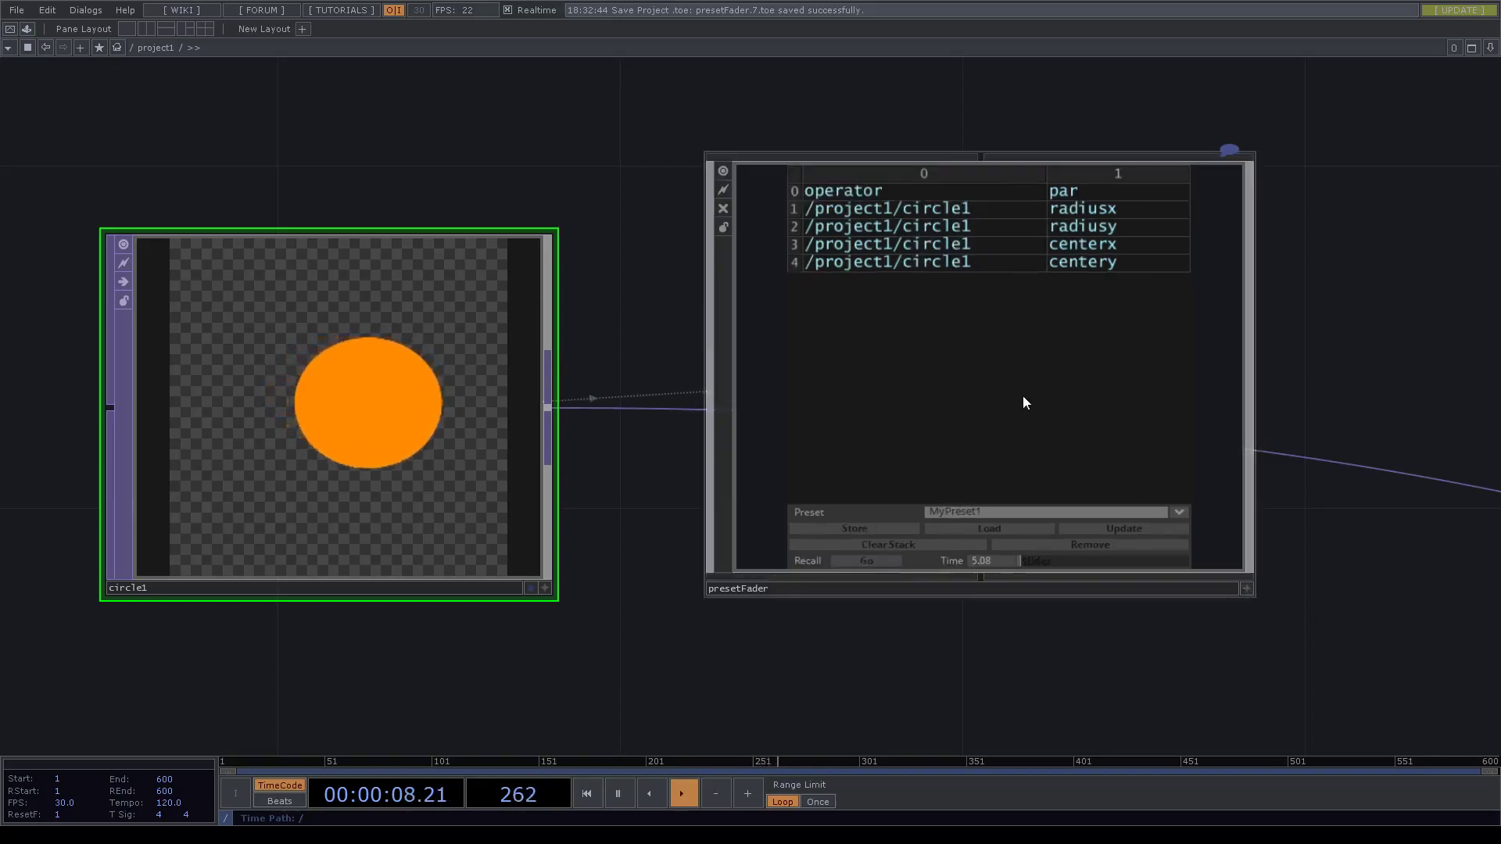
pyautogui.click(1021, 397)
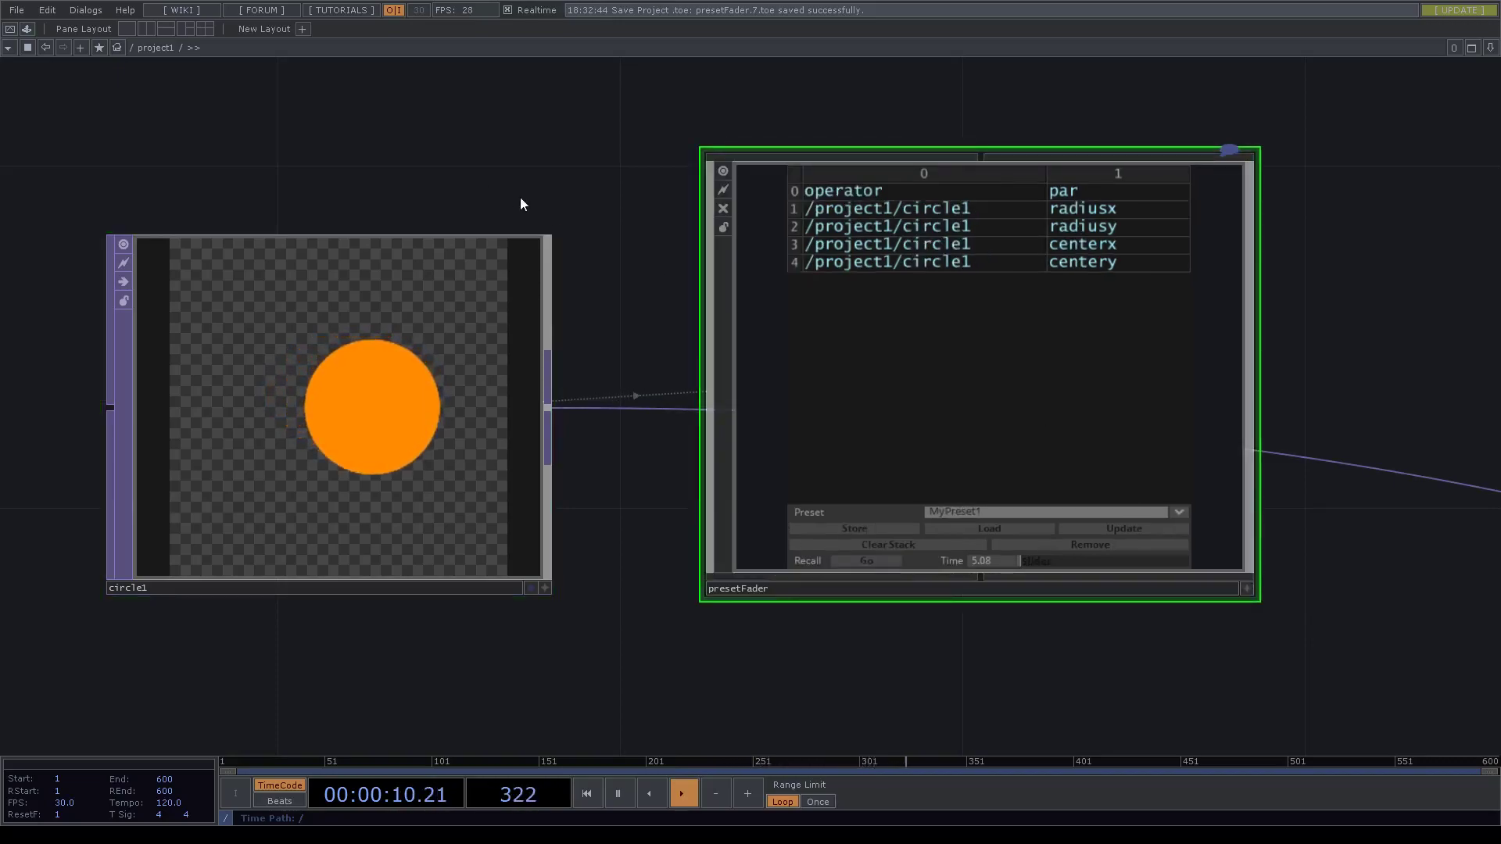
pyautogui.press('p')
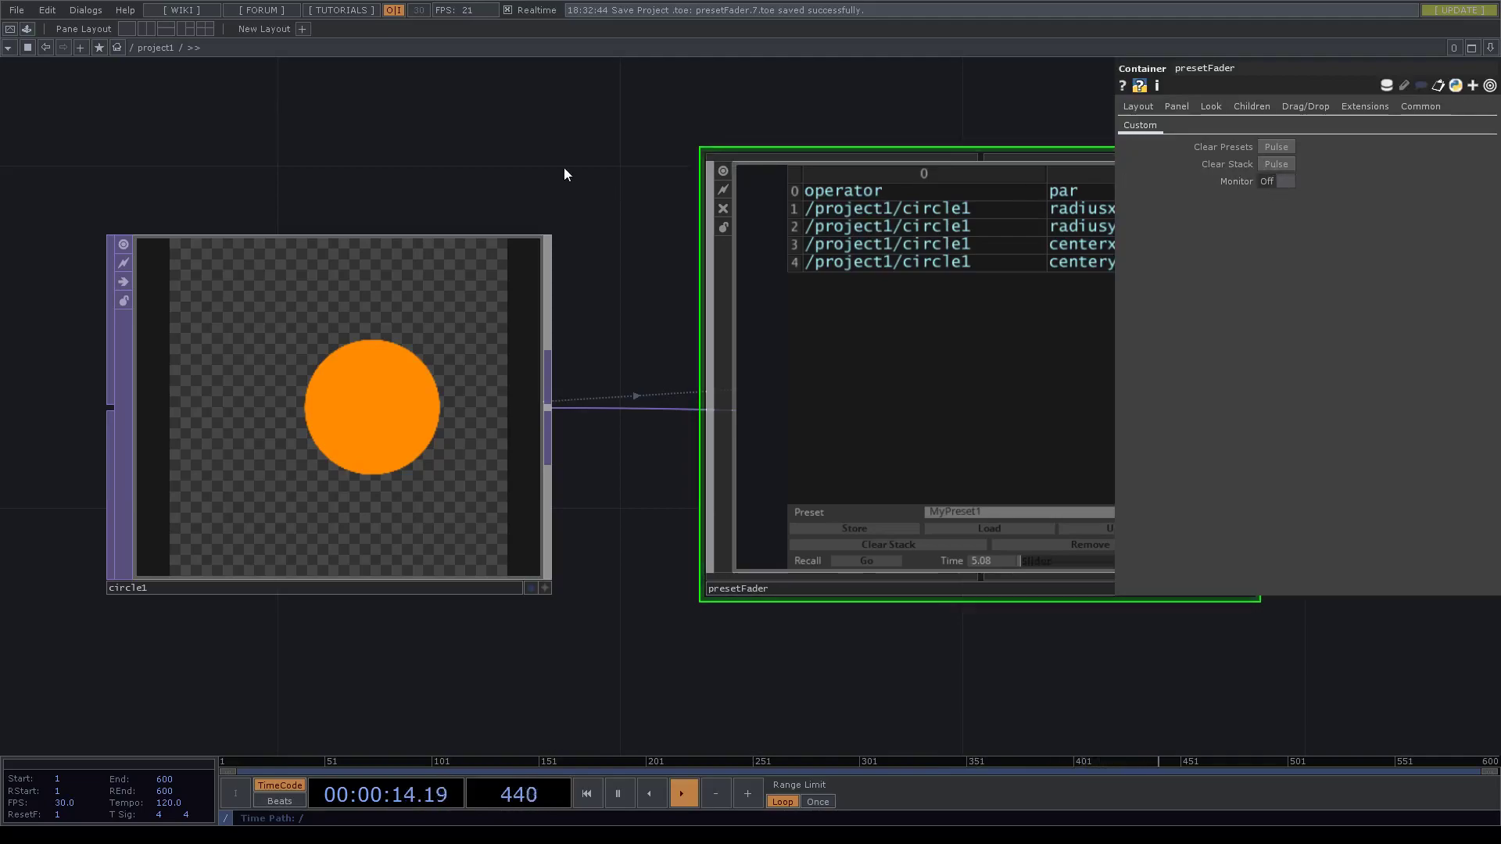
pyautogui.press('p')
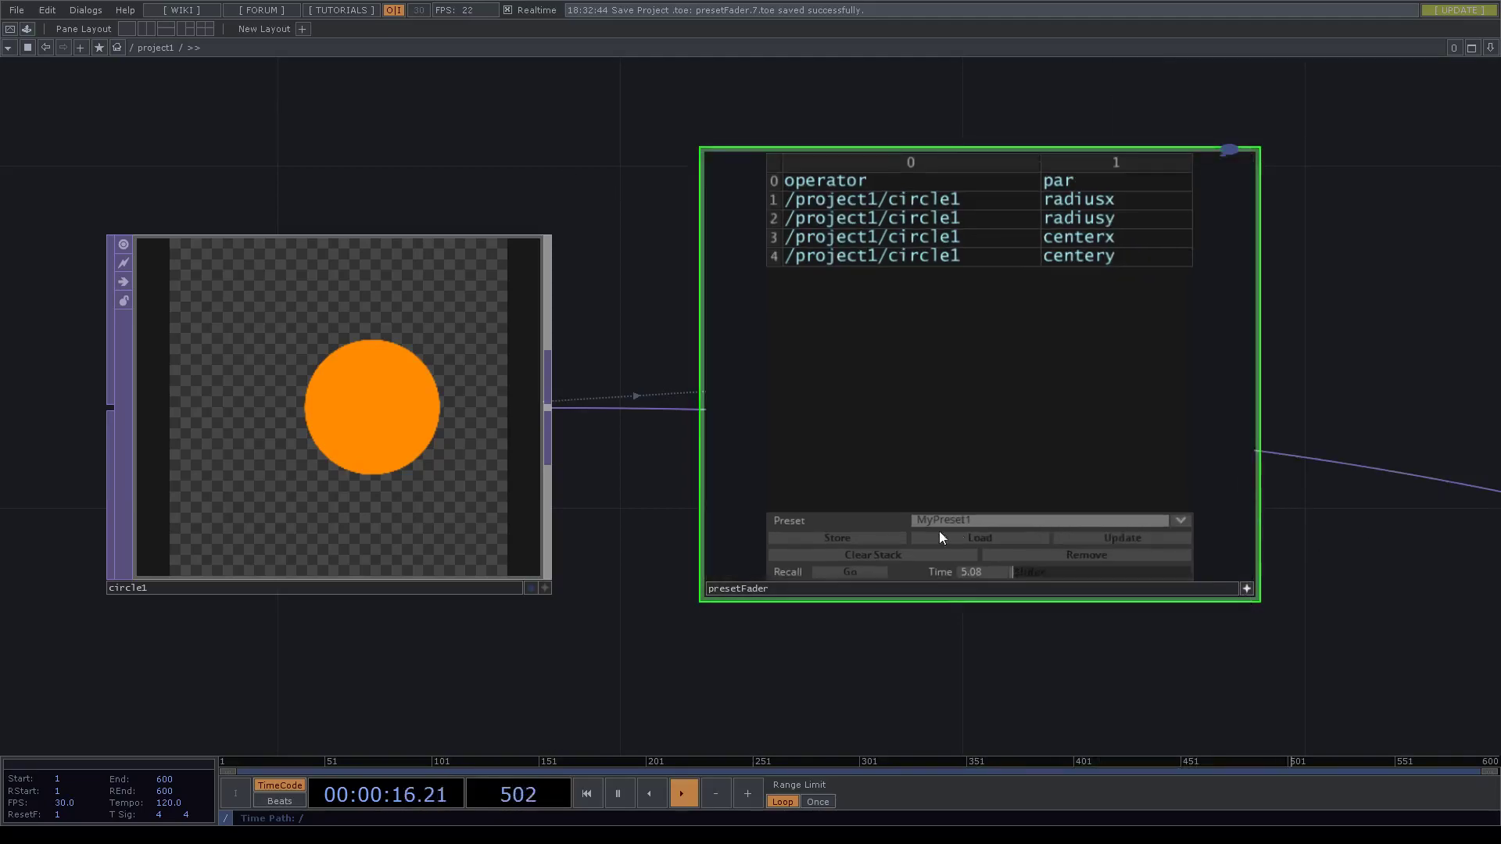
# Clear the presetFader's stack, choose MyPreset2 and recall it to fade circle1.
pyautogui.click(883, 556)
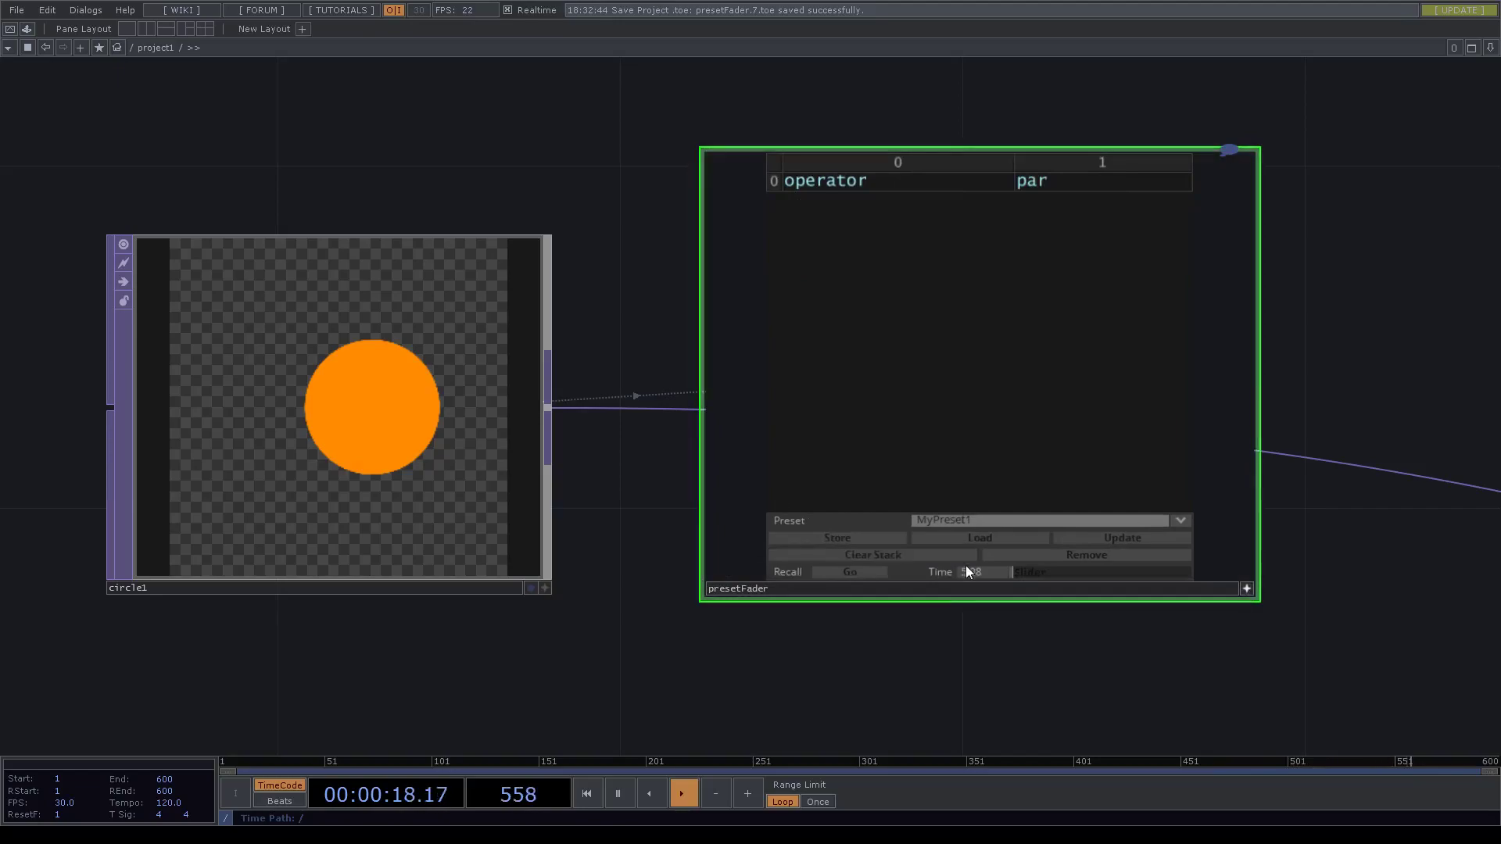
pyautogui.click(1179, 517)
pyautogui.click(964, 621)
pyautogui.click(857, 572)
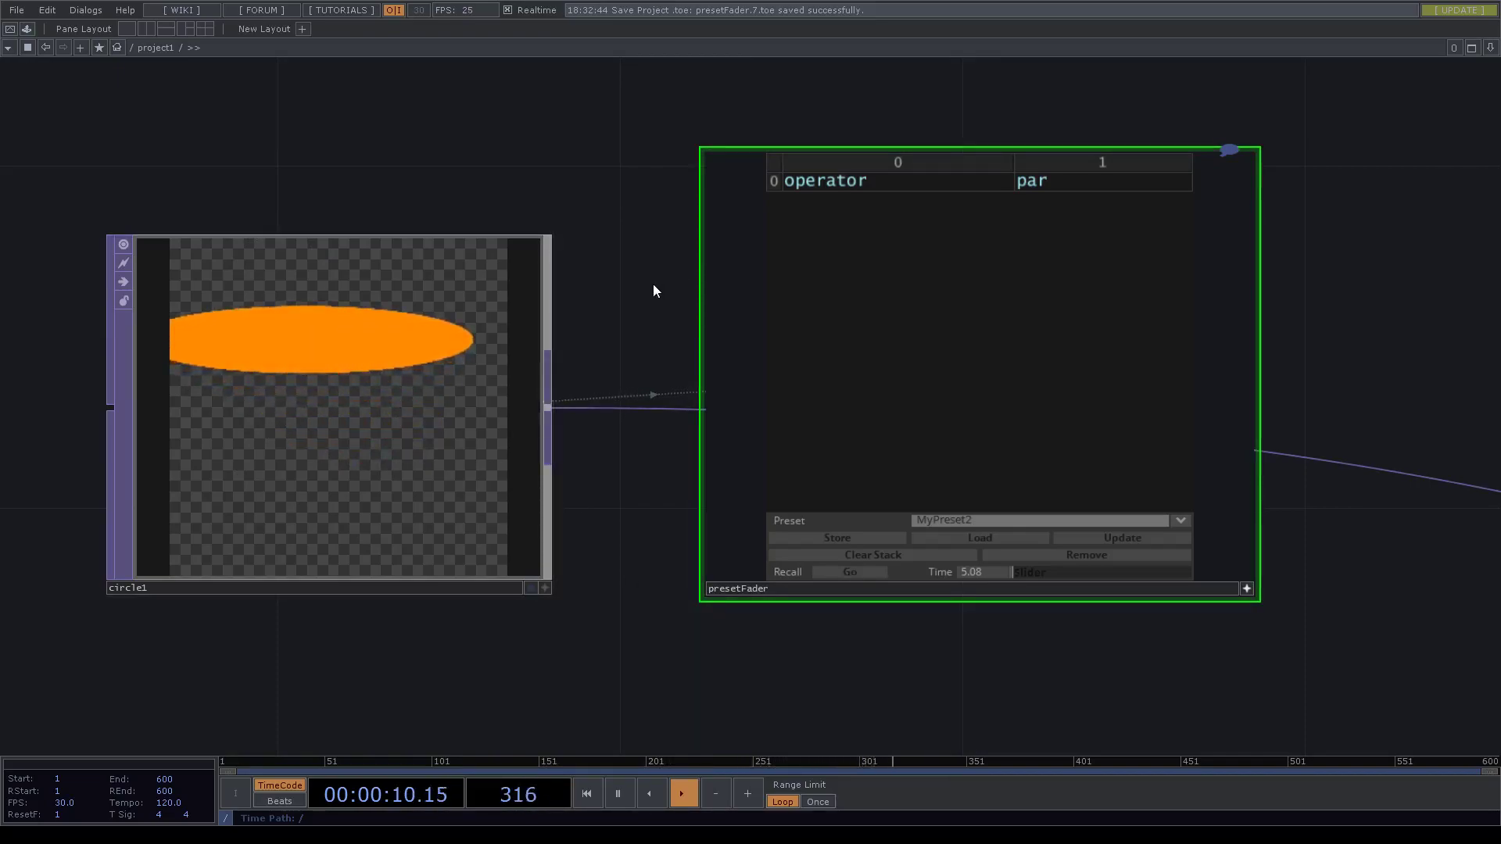
pyautogui.moveTo(650, 286); pyautogui.dragTo(626, 331)
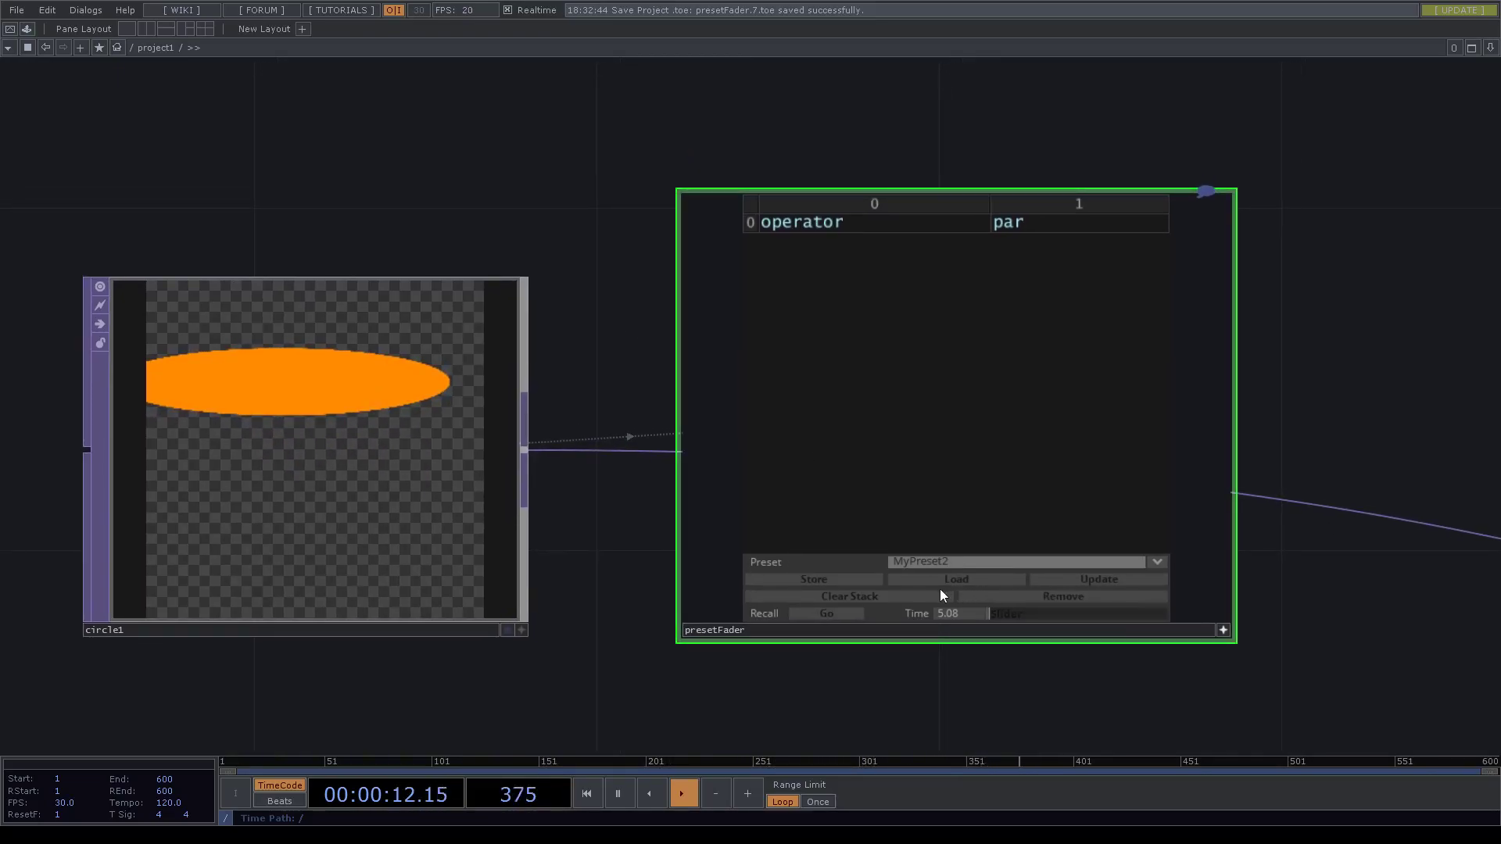
# Load MyPreset2's parameters into the stack, show circle1's parameters and update MyPreset2 from the stack.
pyautogui.click(987, 583)
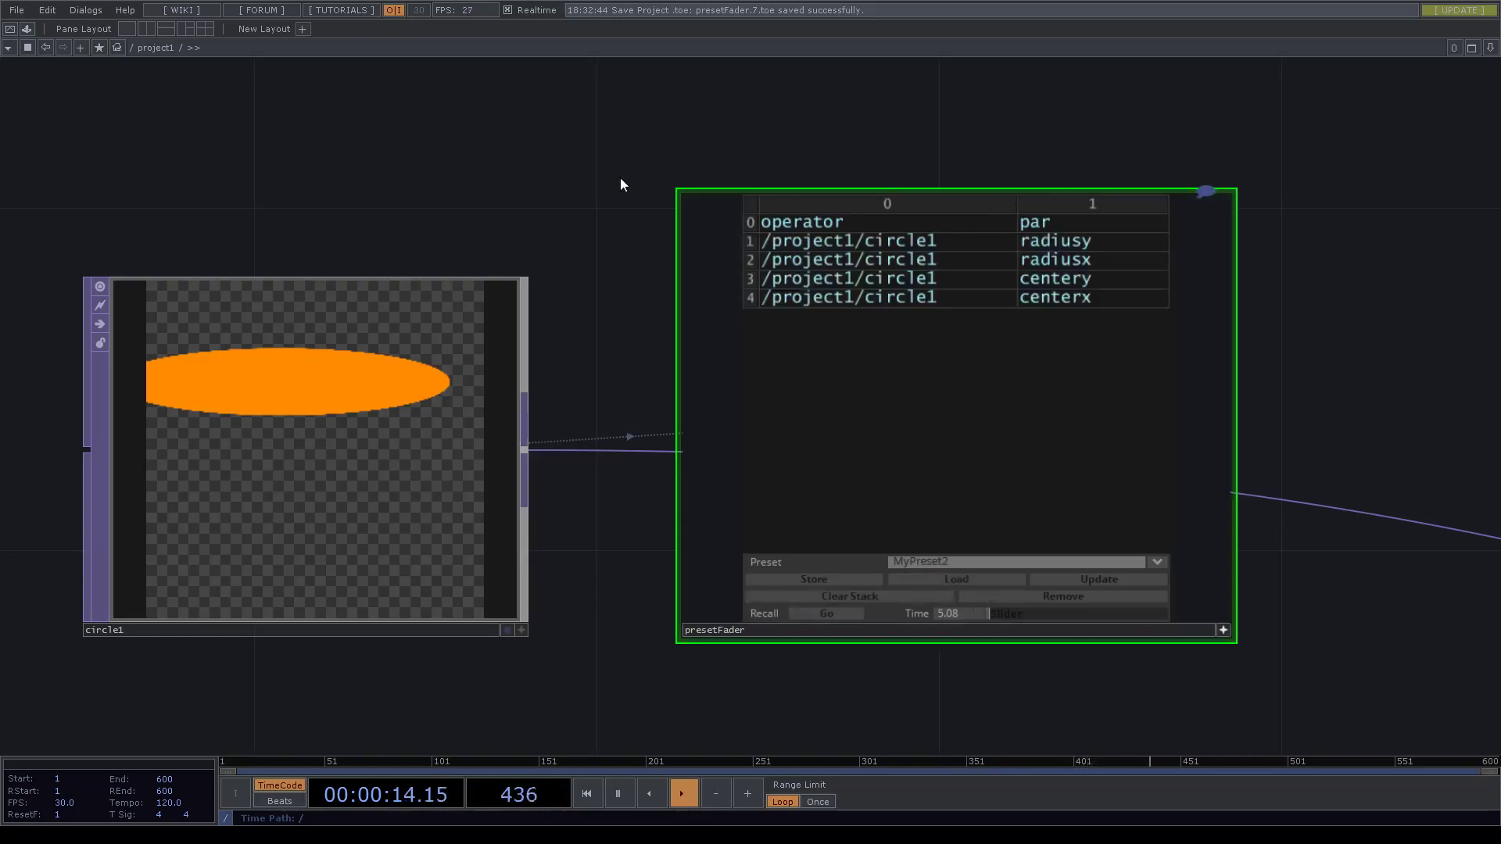
pyautogui.moveTo(621, 183); pyautogui.dragTo(567, 195)
pyautogui.press('p')
pyautogui.click(352, 331)
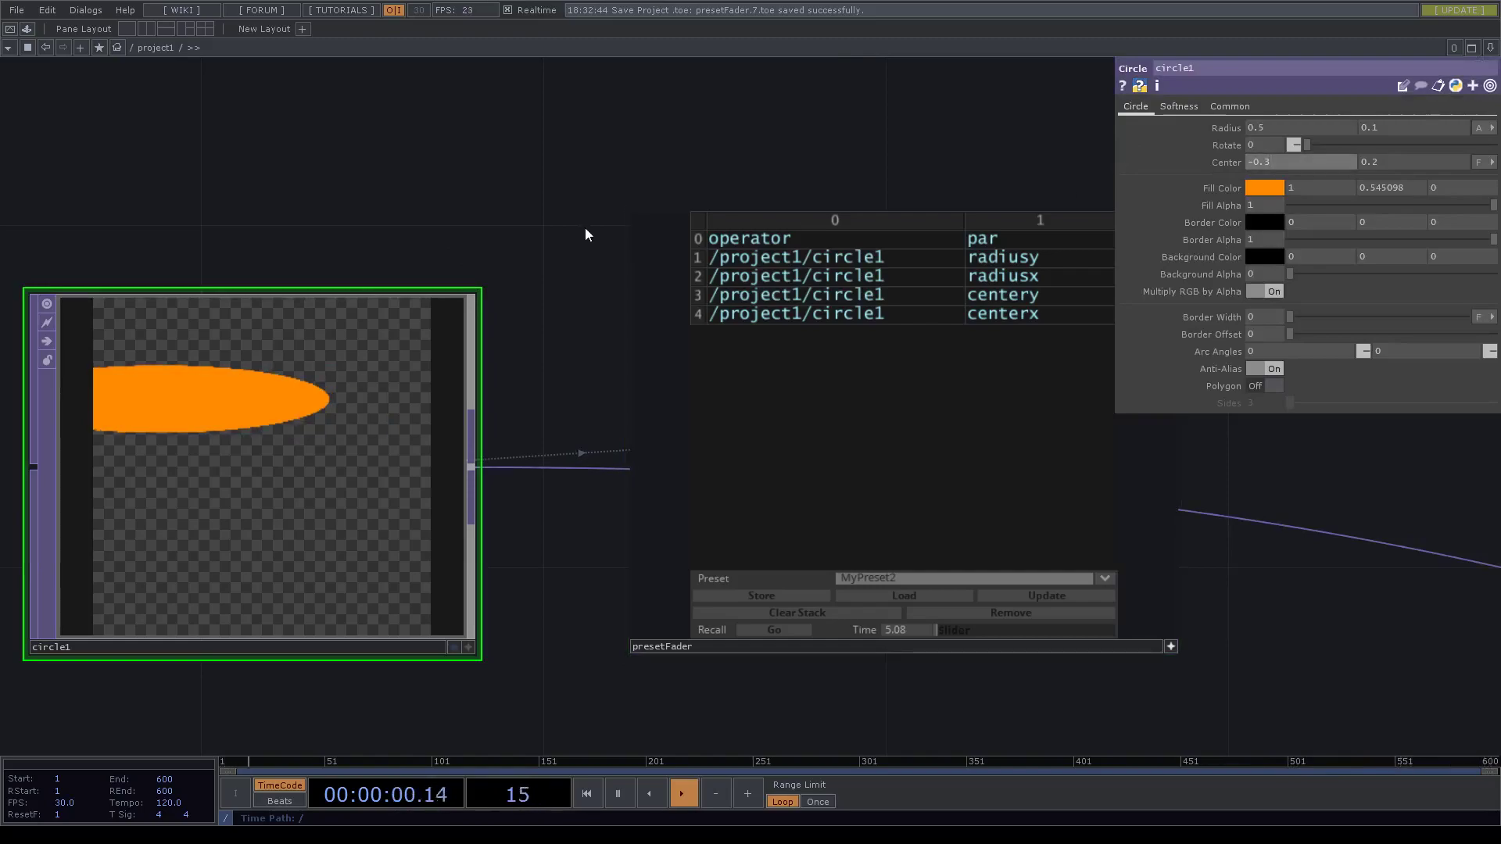
pyautogui.click(1051, 597)
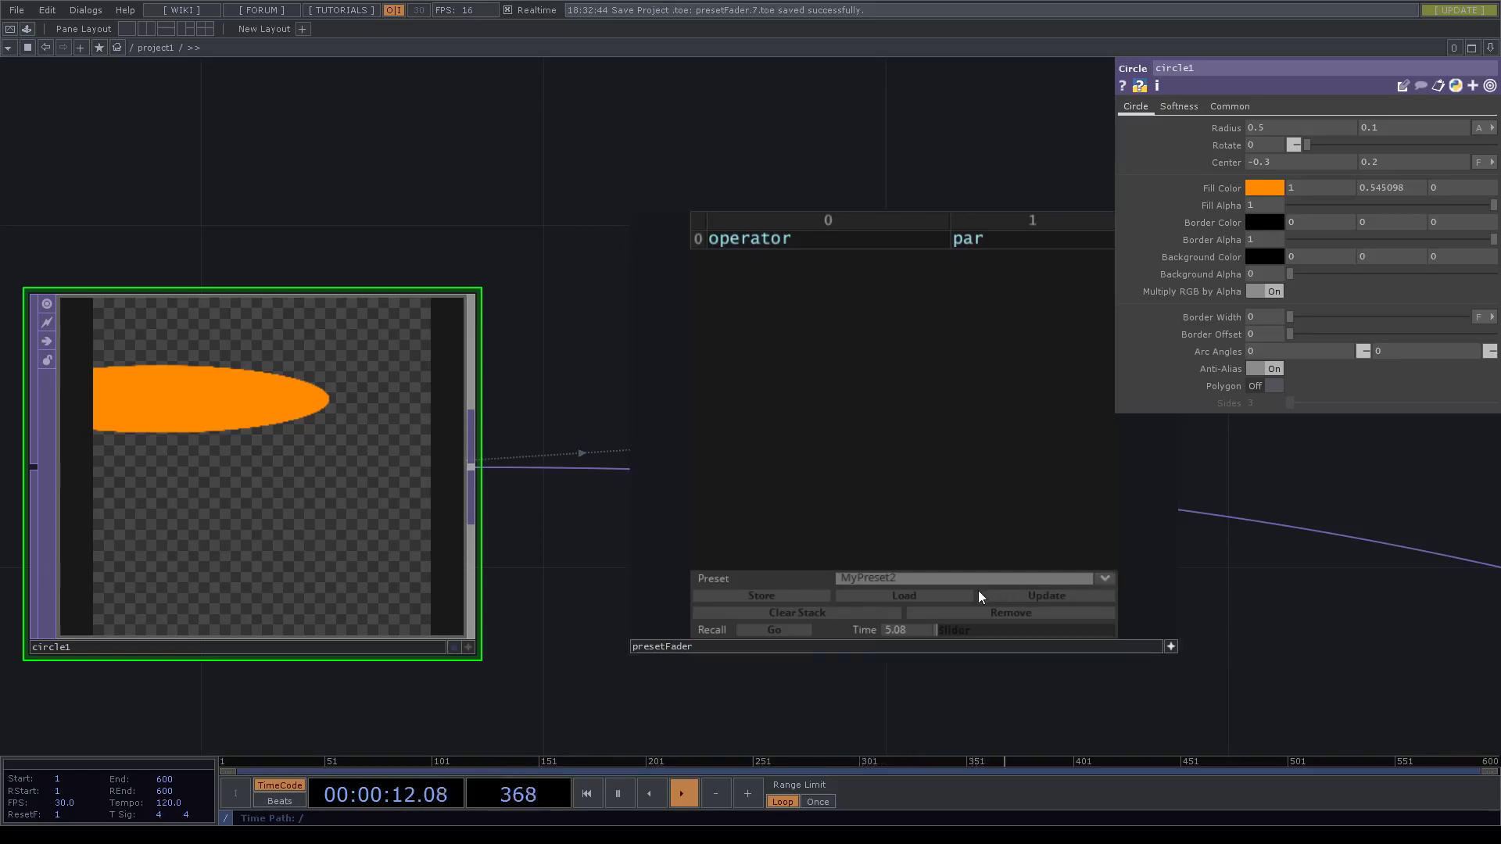
# With the fade time set to 2.0, recall MyPreset1 and MyPreset2 in turn to fade circle1.
pyautogui.click(762, 634)
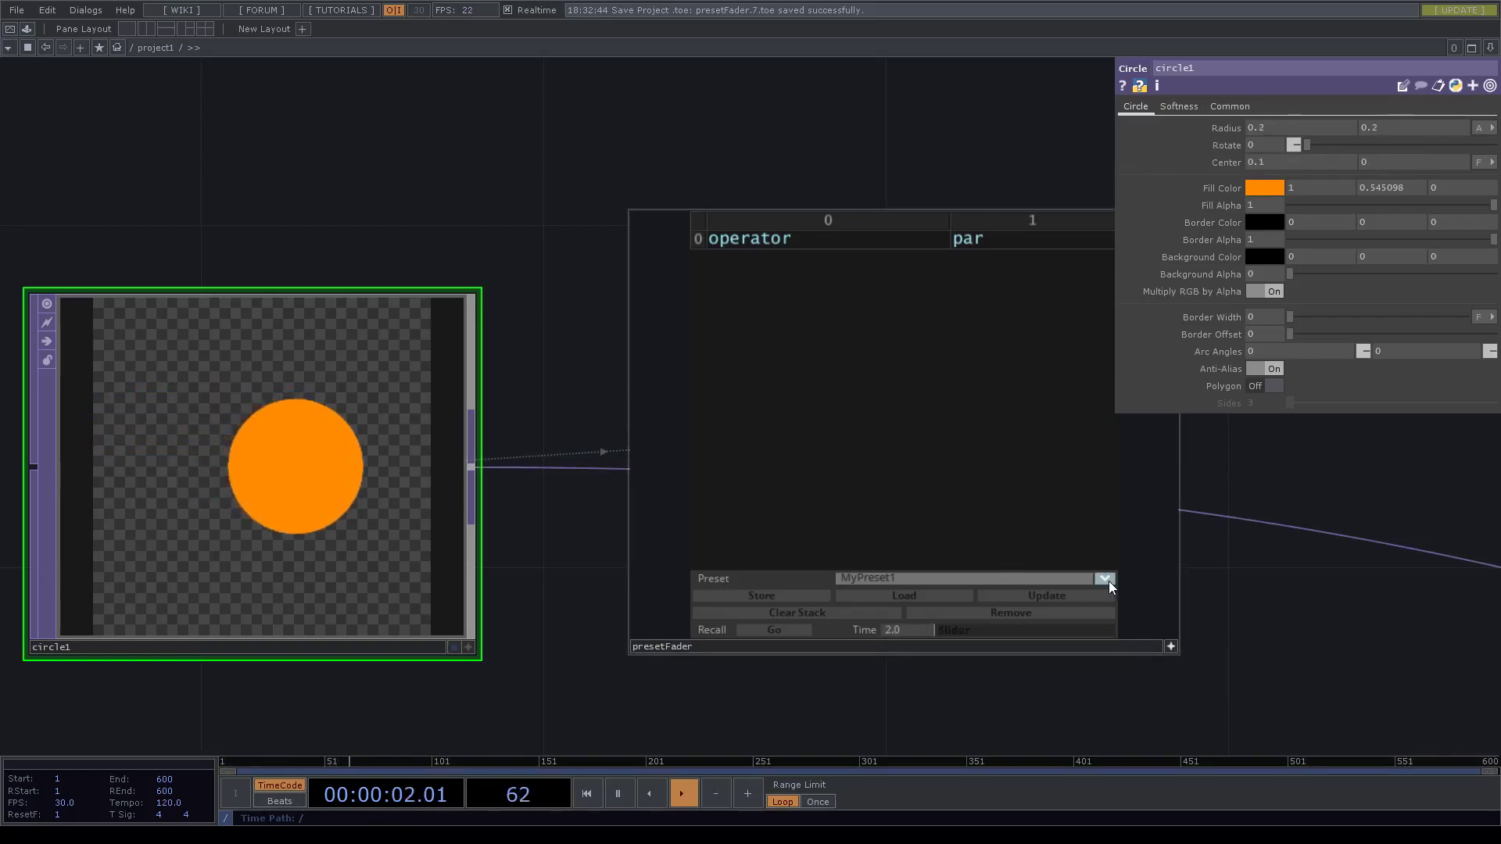
pyautogui.click(774, 631)
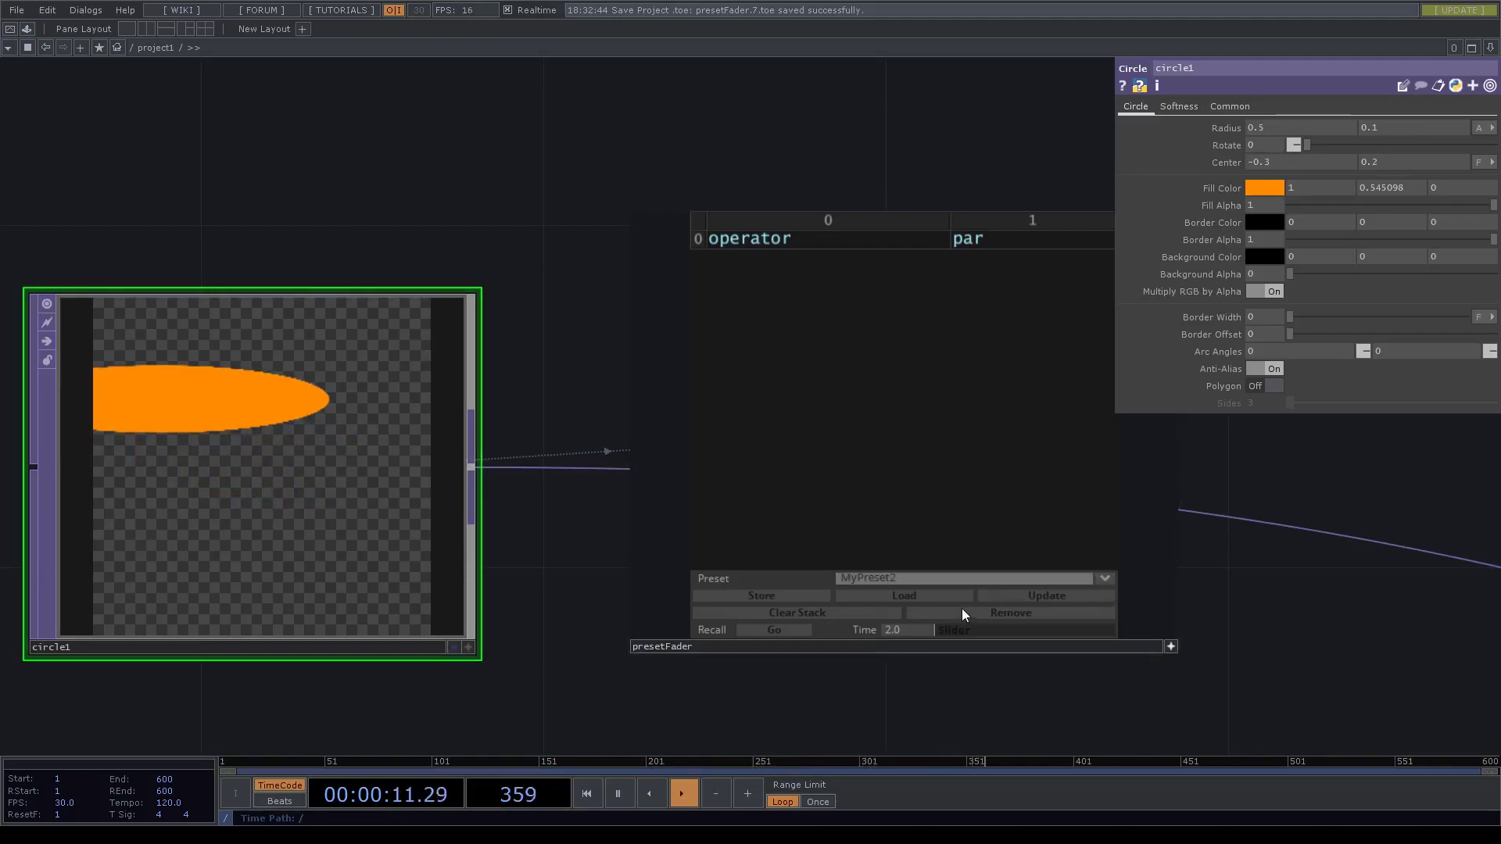
# Remove the leftover test presets, including Test2, from the presetFader's preset list.
pyautogui.click(1012, 611)
pyautogui.click(974, 611)
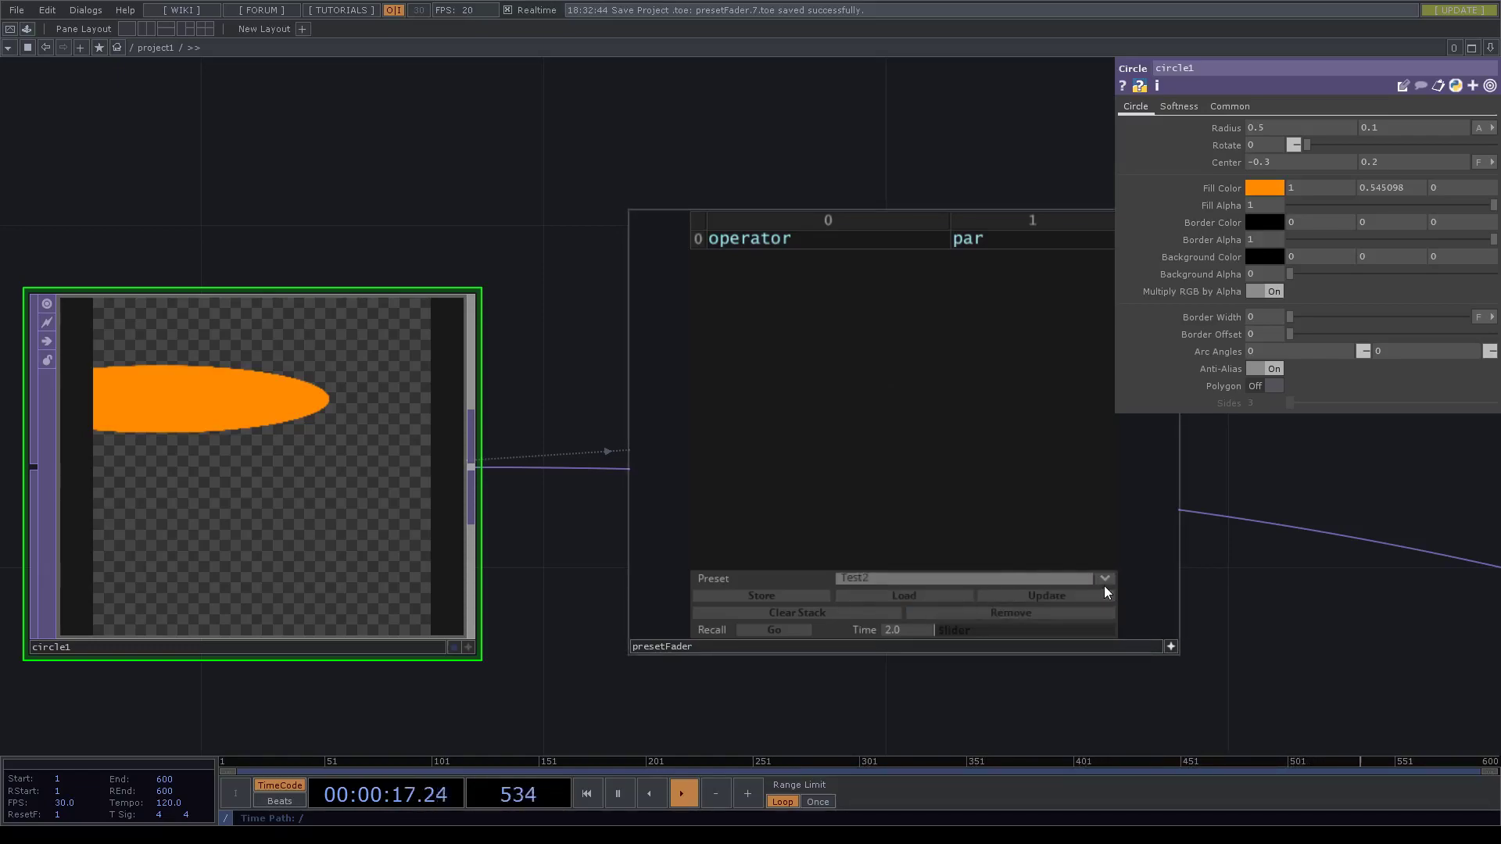
pyautogui.click(947, 610)
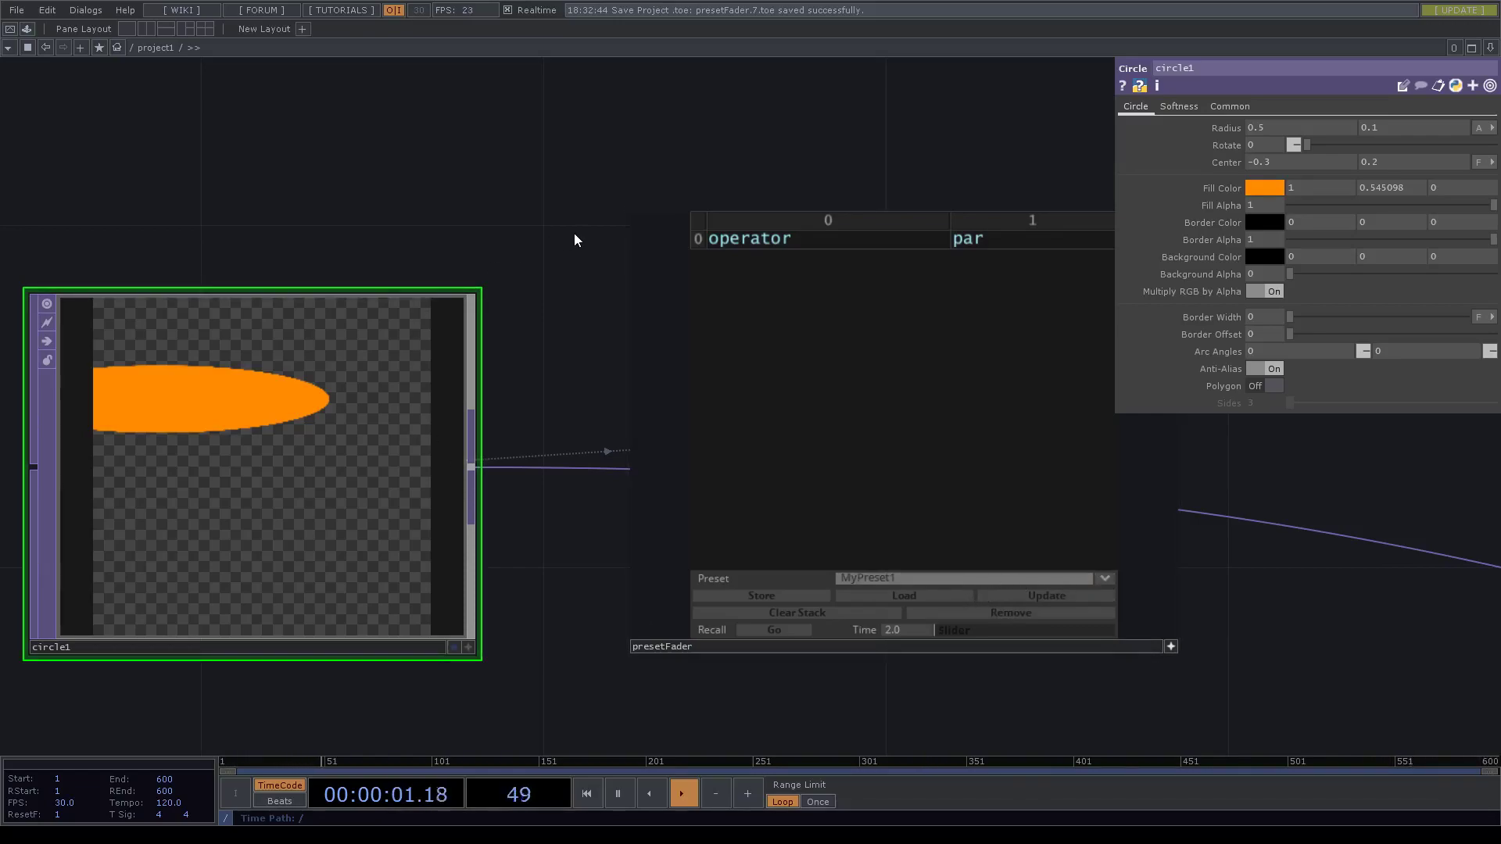
# Show circle1's tags and examine the tag used by the presetFader.
pyautogui.moveTo(574, 233); pyautogui.dragTo(594, 223)
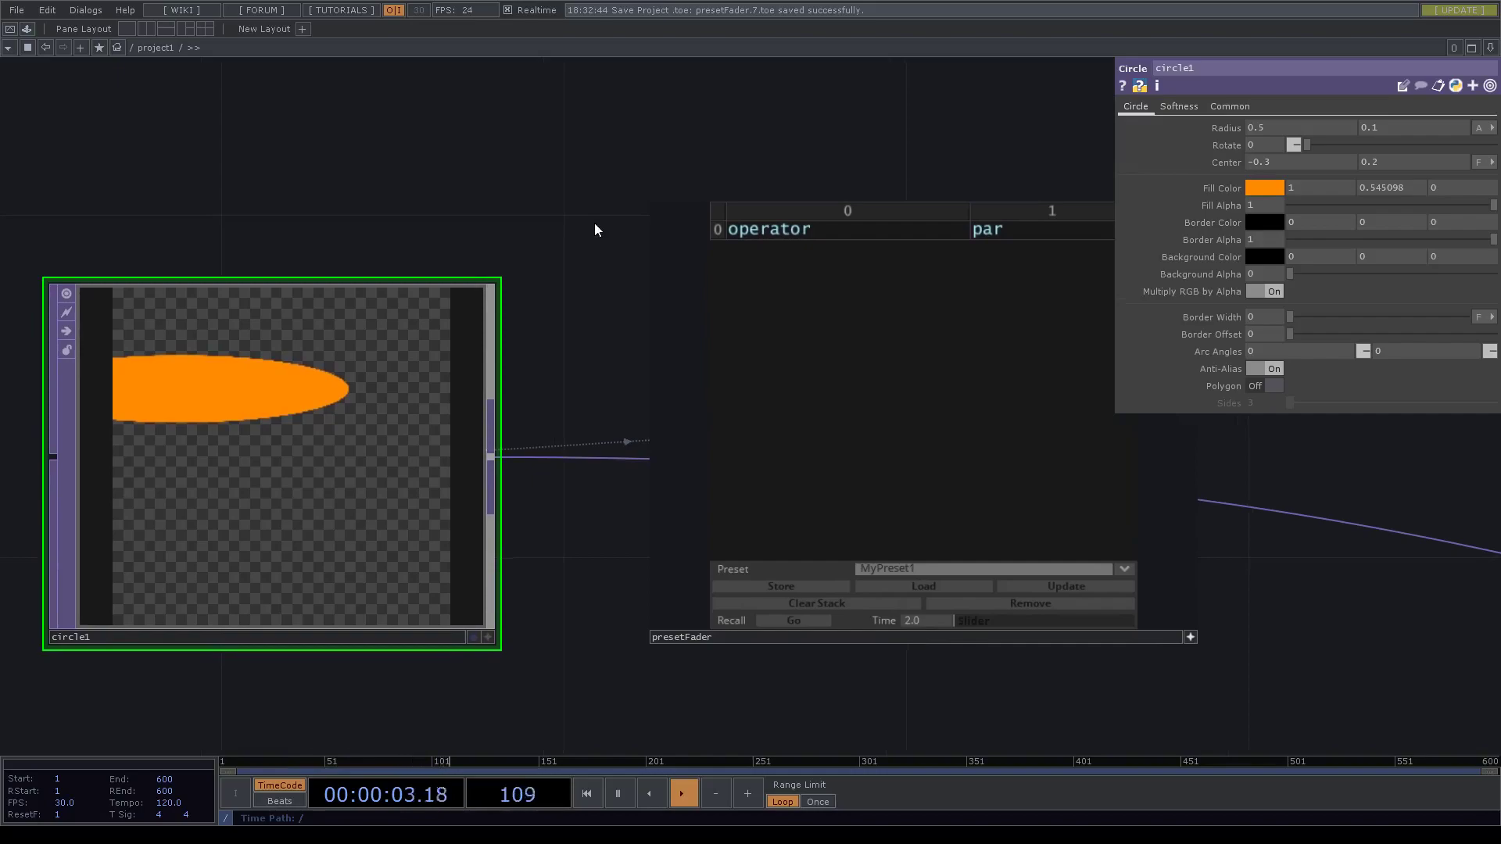
pyautogui.click(1403, 86)
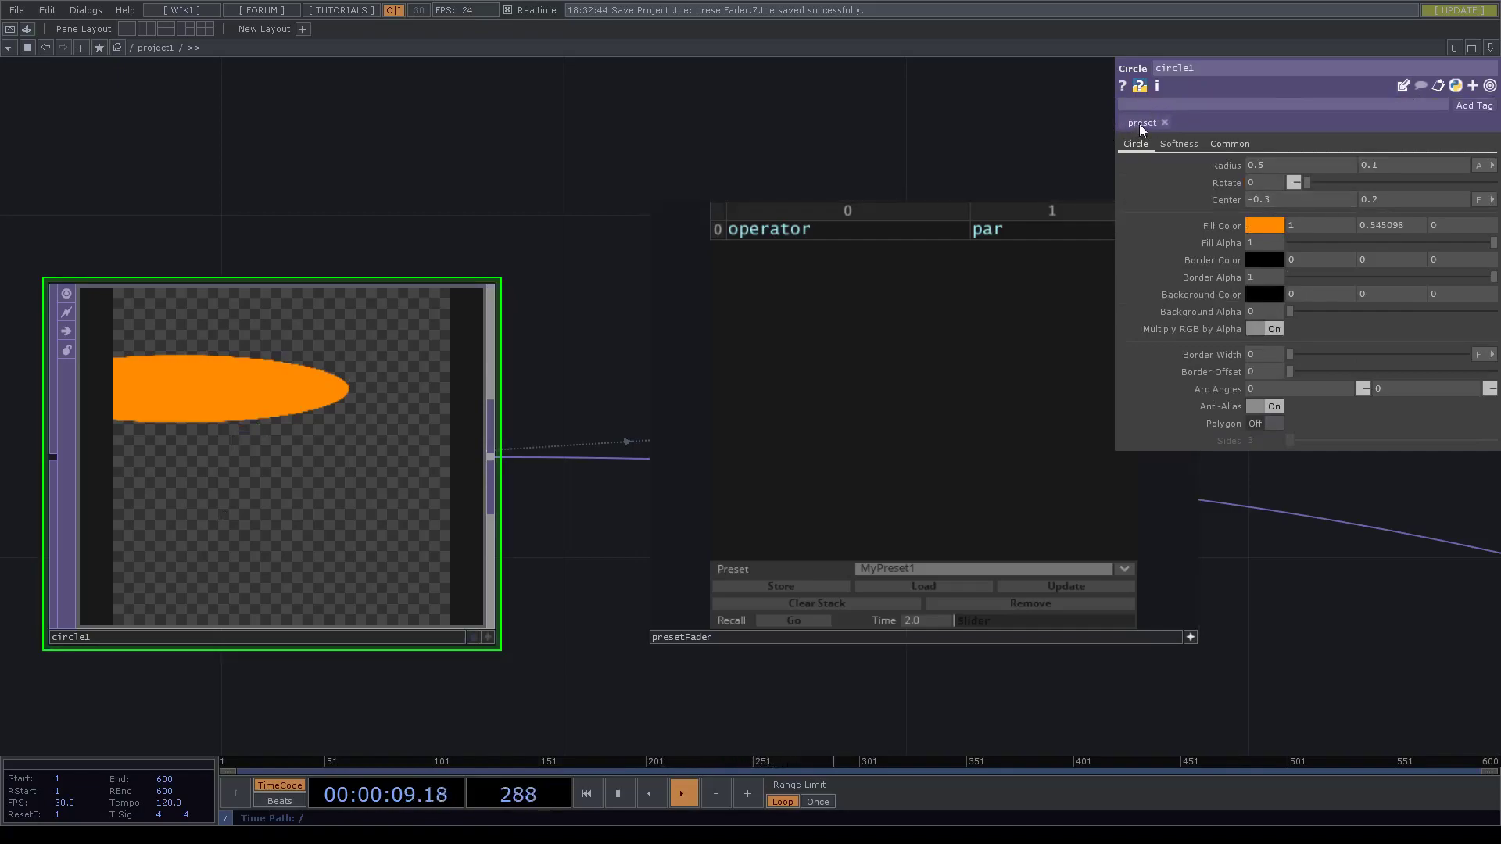
pyautogui.moveTo(877, 125); pyautogui.dragTo(802, 193)
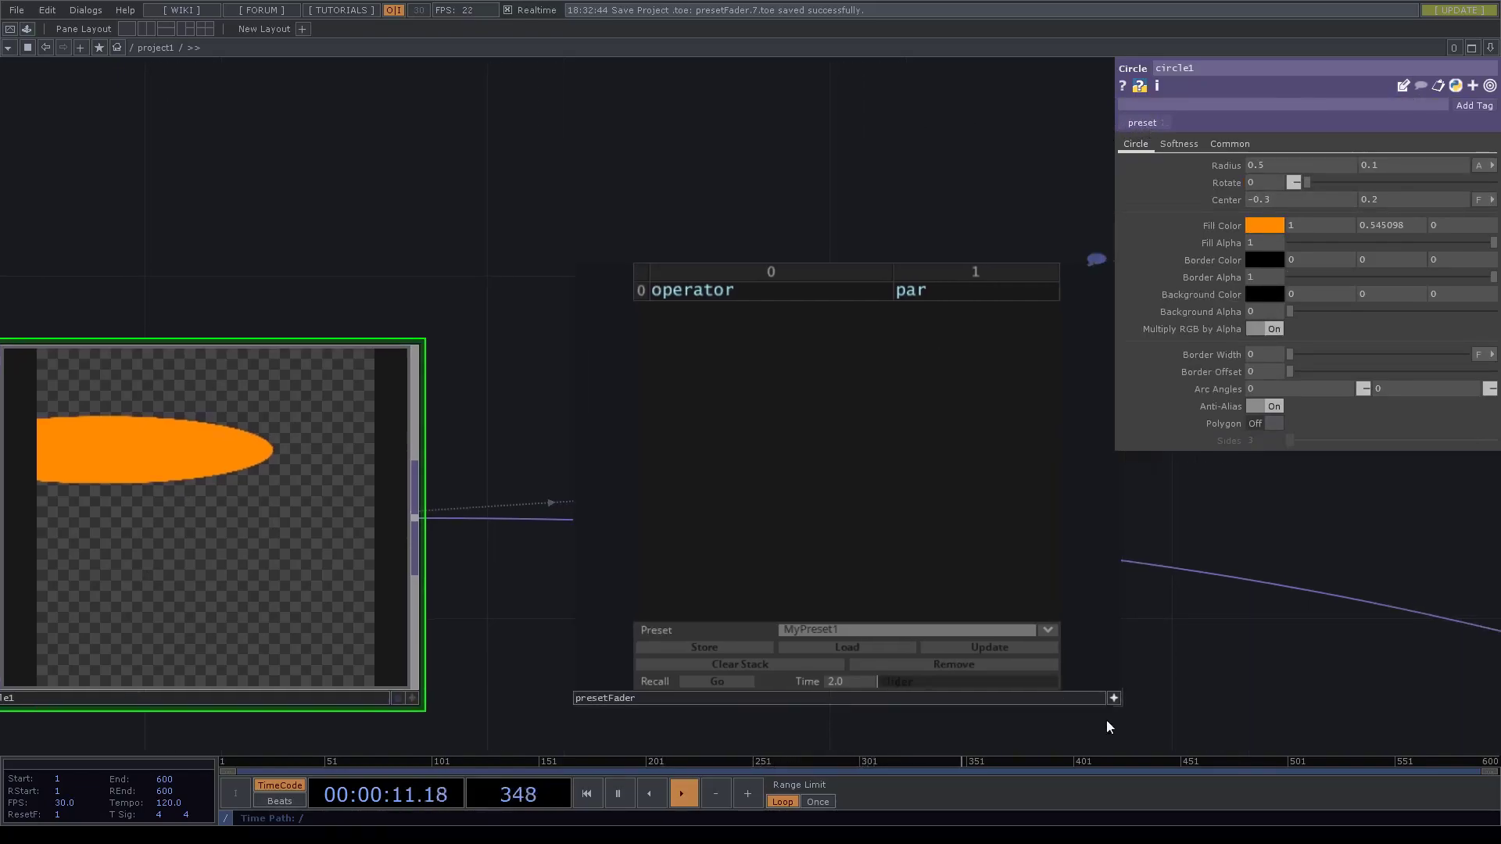
# Make the presetFader non-interactive, show its custom parameters and turn on Monitor.
pyautogui.click(1113, 696)
pyautogui.moveTo(500, 239); pyautogui.dragTo(772, 194)
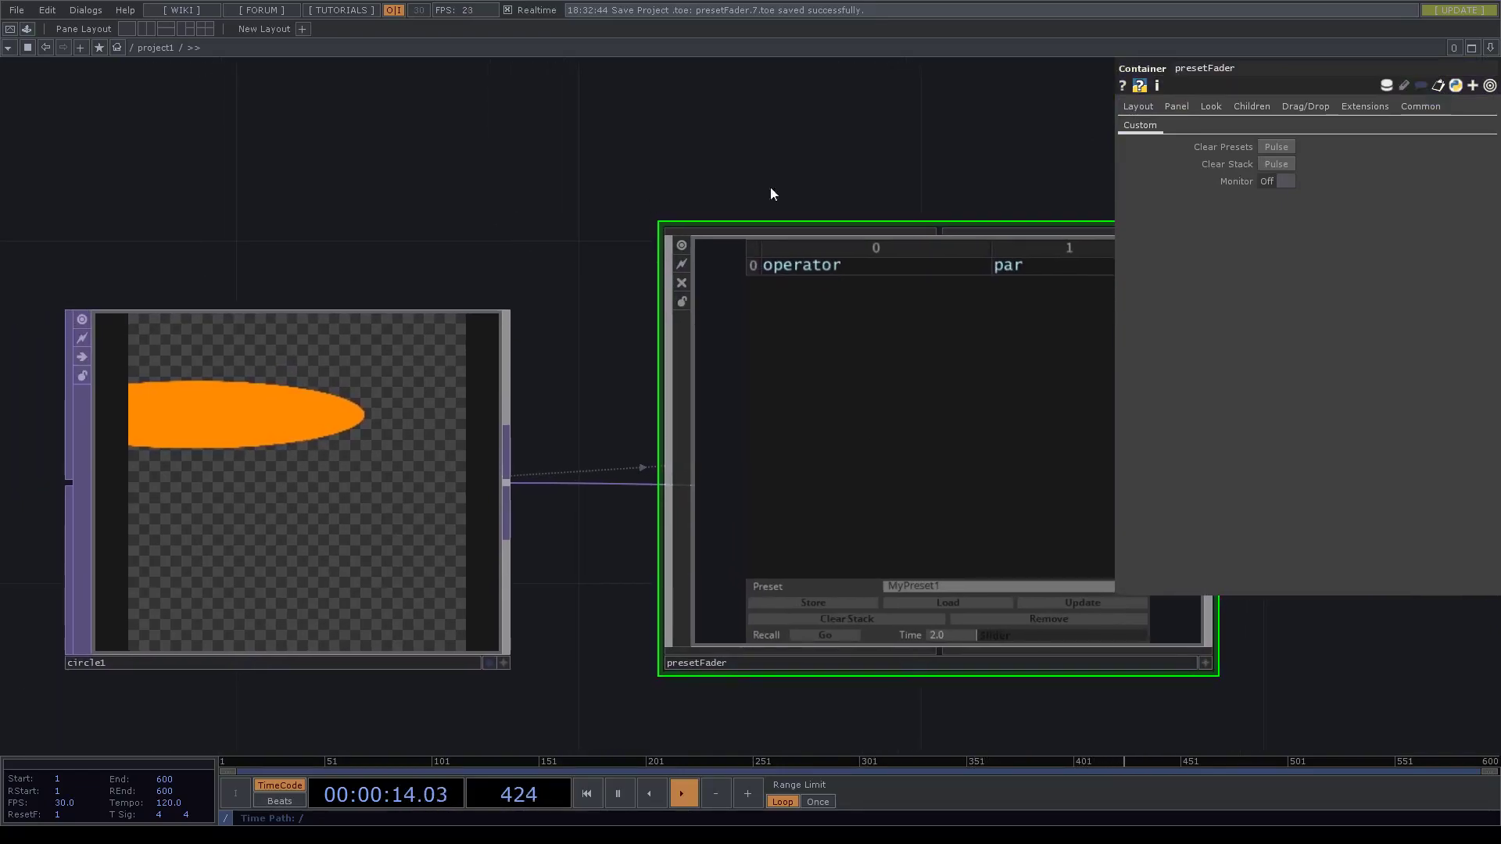
pyautogui.click(1278, 184)
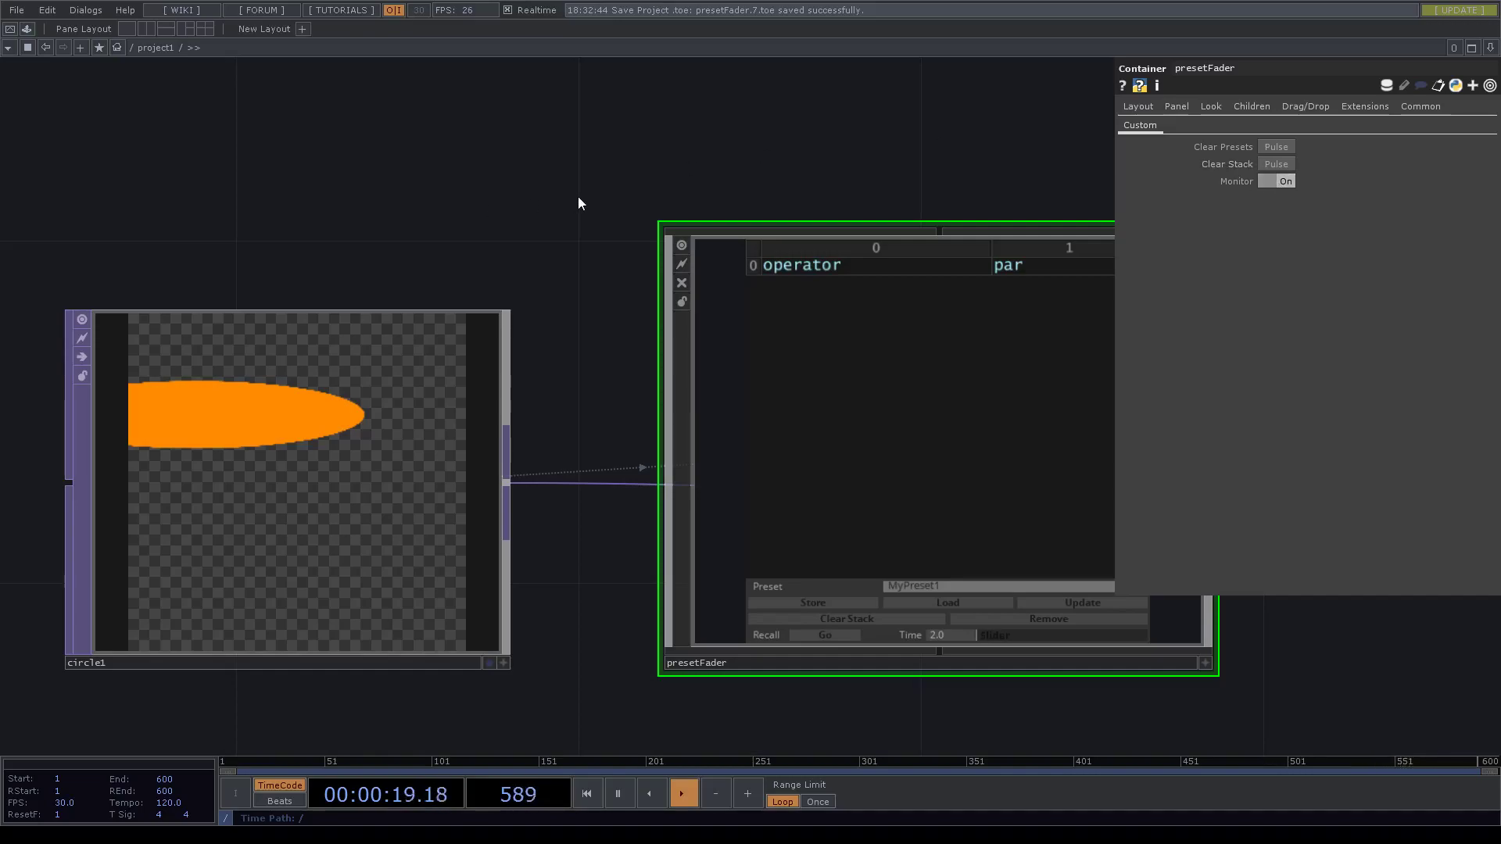
pyautogui.moveTo(579, 203); pyautogui.dragTo(476, 228)
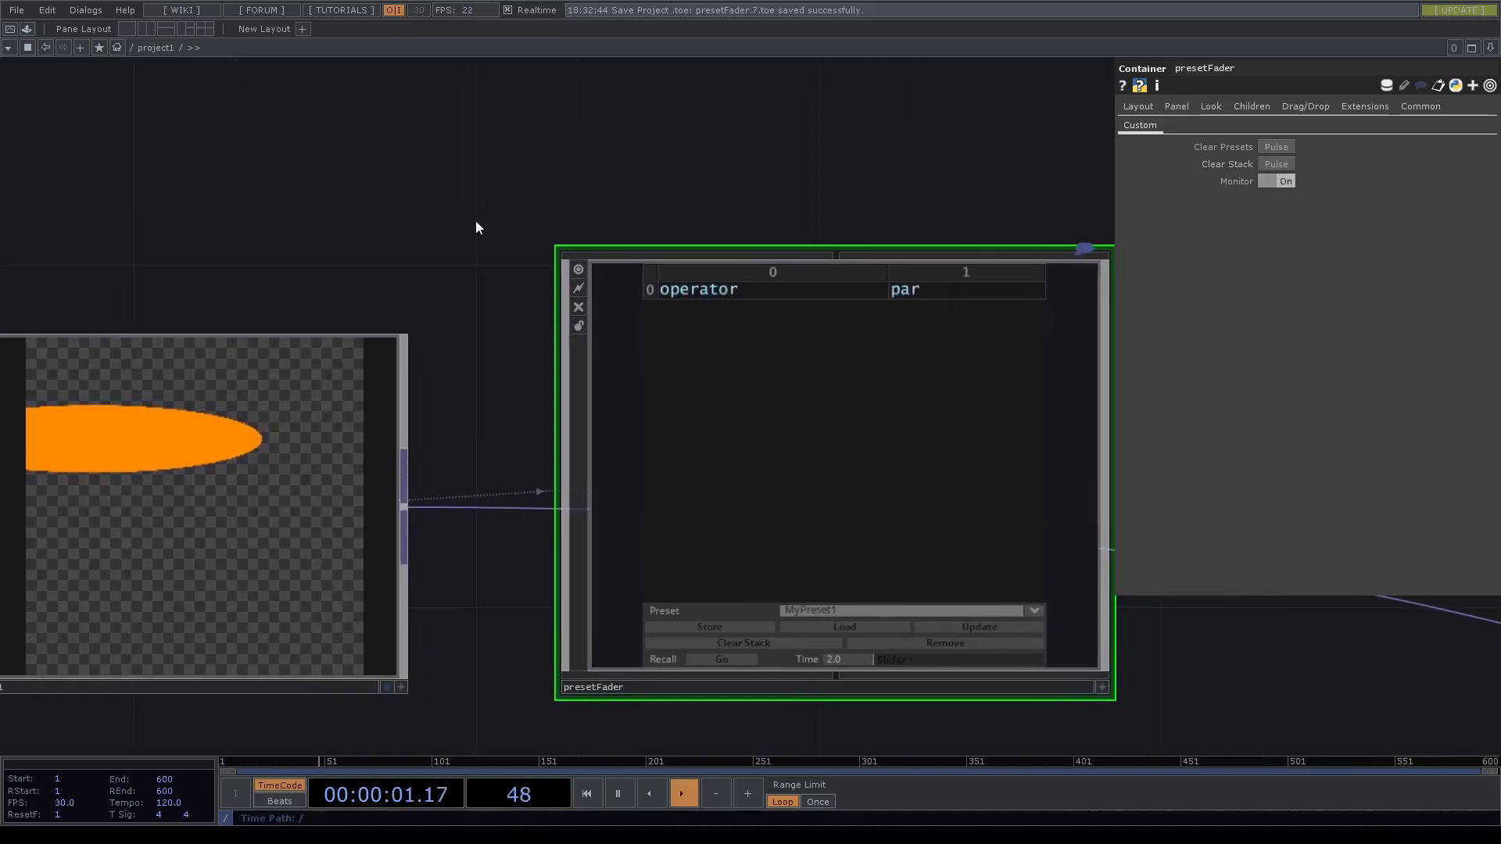
# Set circle1's radius to 0.2 by 0.5 and its rotation to 46 to record these parameters in the stack.
pyautogui.click(287, 463)
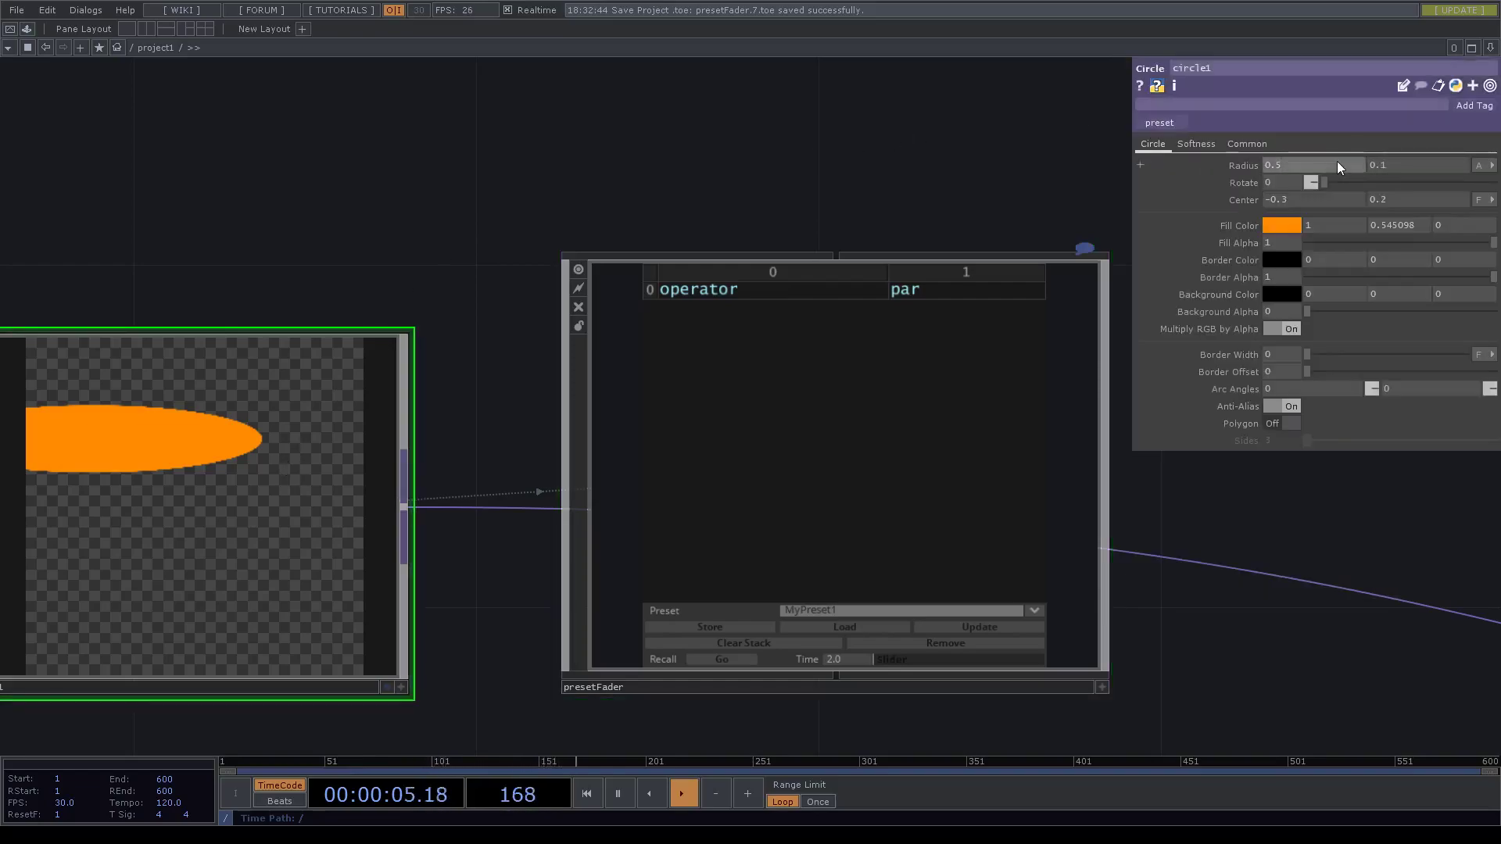
pyautogui.moveTo(1337, 161); pyautogui.dragTo(1314, 161)
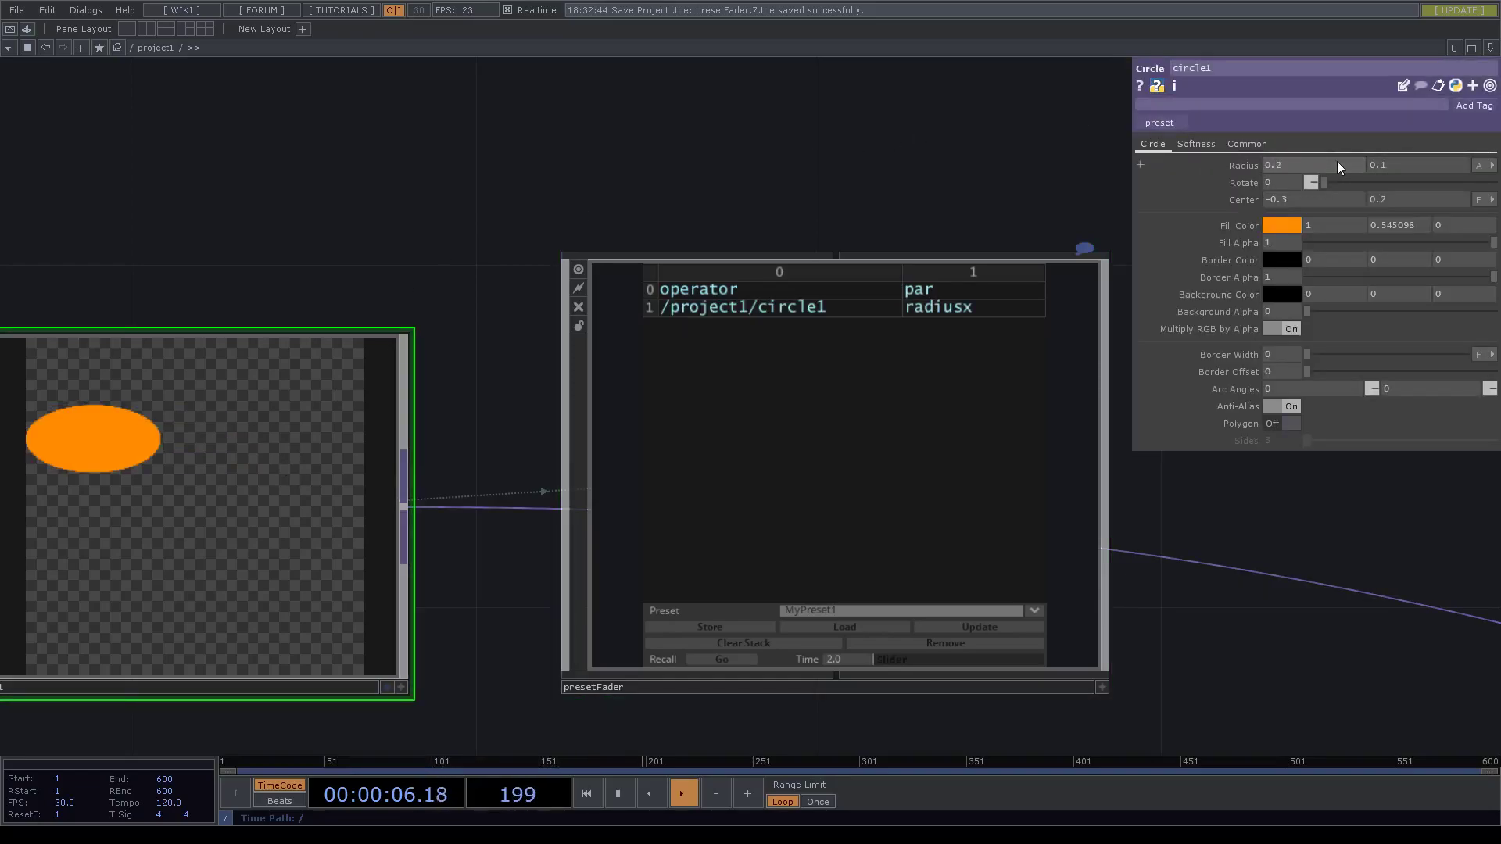
pyautogui.click(1407, 163)
pyautogui.write('0.5')
pyautogui.press('Return')
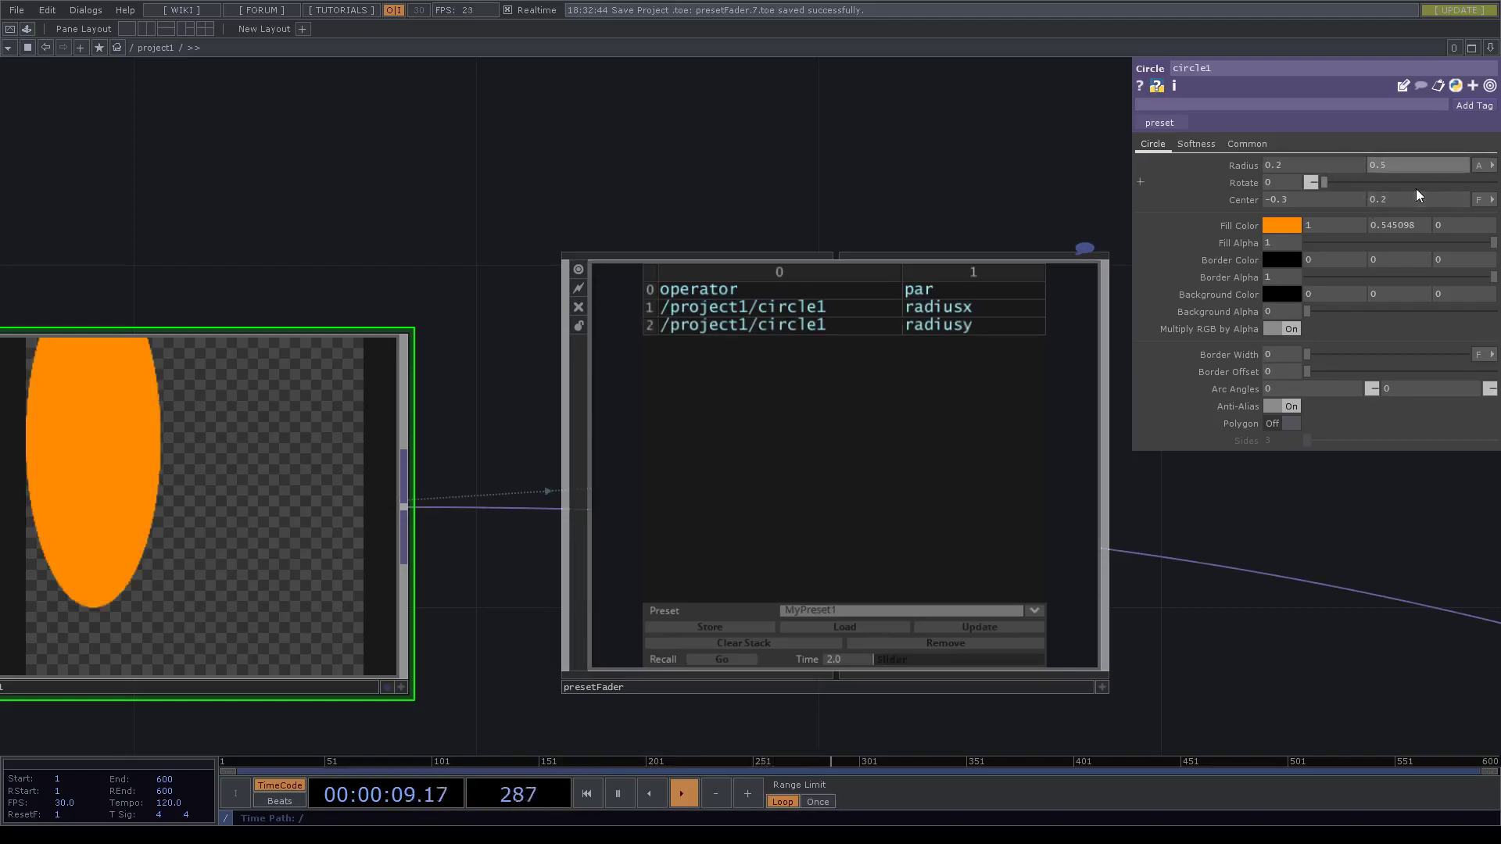
pyautogui.moveTo(1324, 182); pyautogui.dragTo(1346, 181)
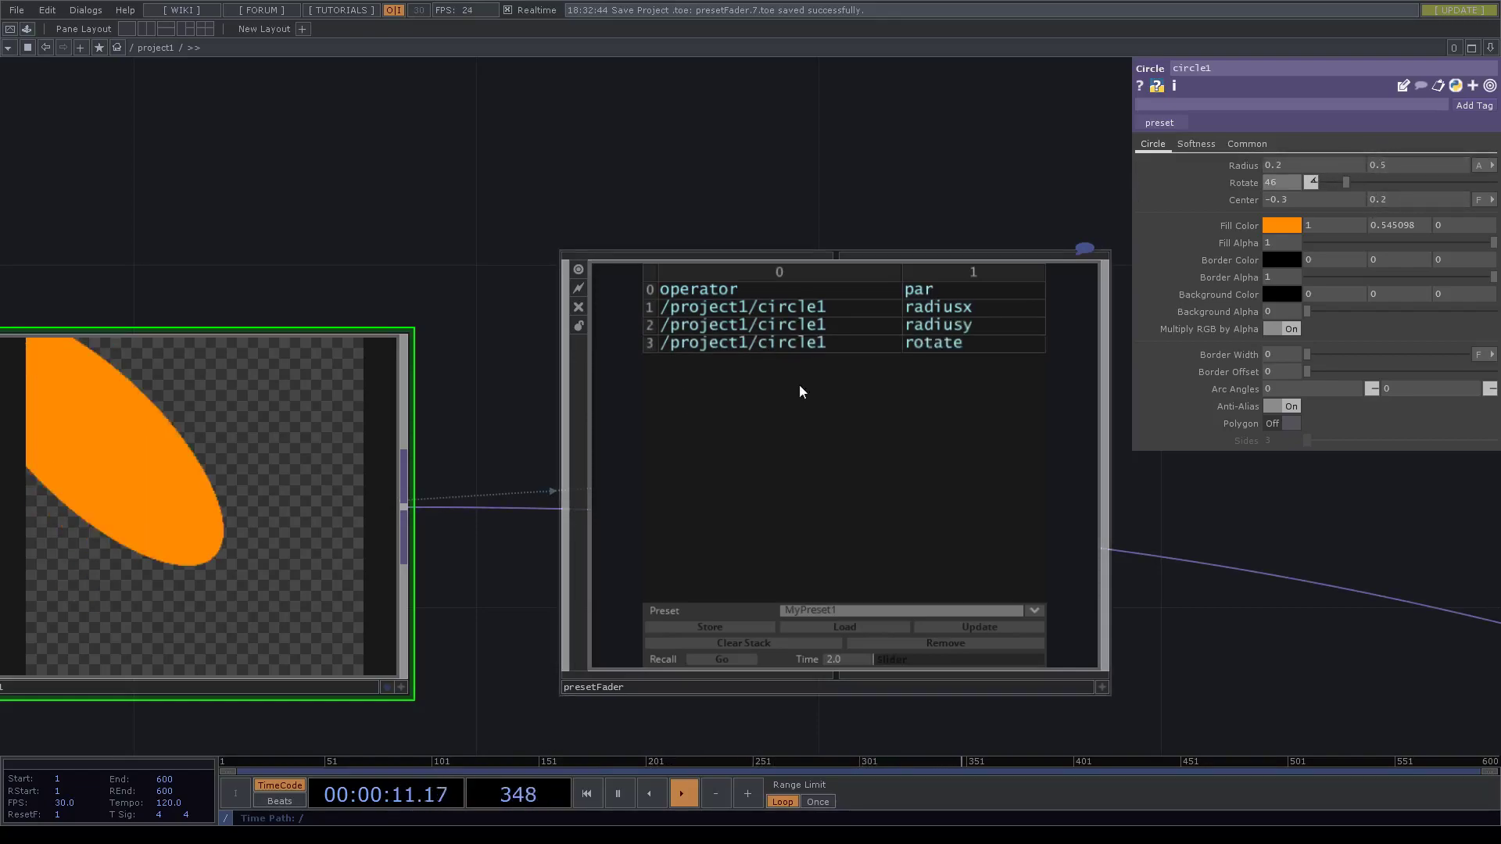
# Set circle1's background alpha to 0.151, border alpha to 0.167, border colour to red and border width to about 0.0443.
pyautogui.click(1337, 312)
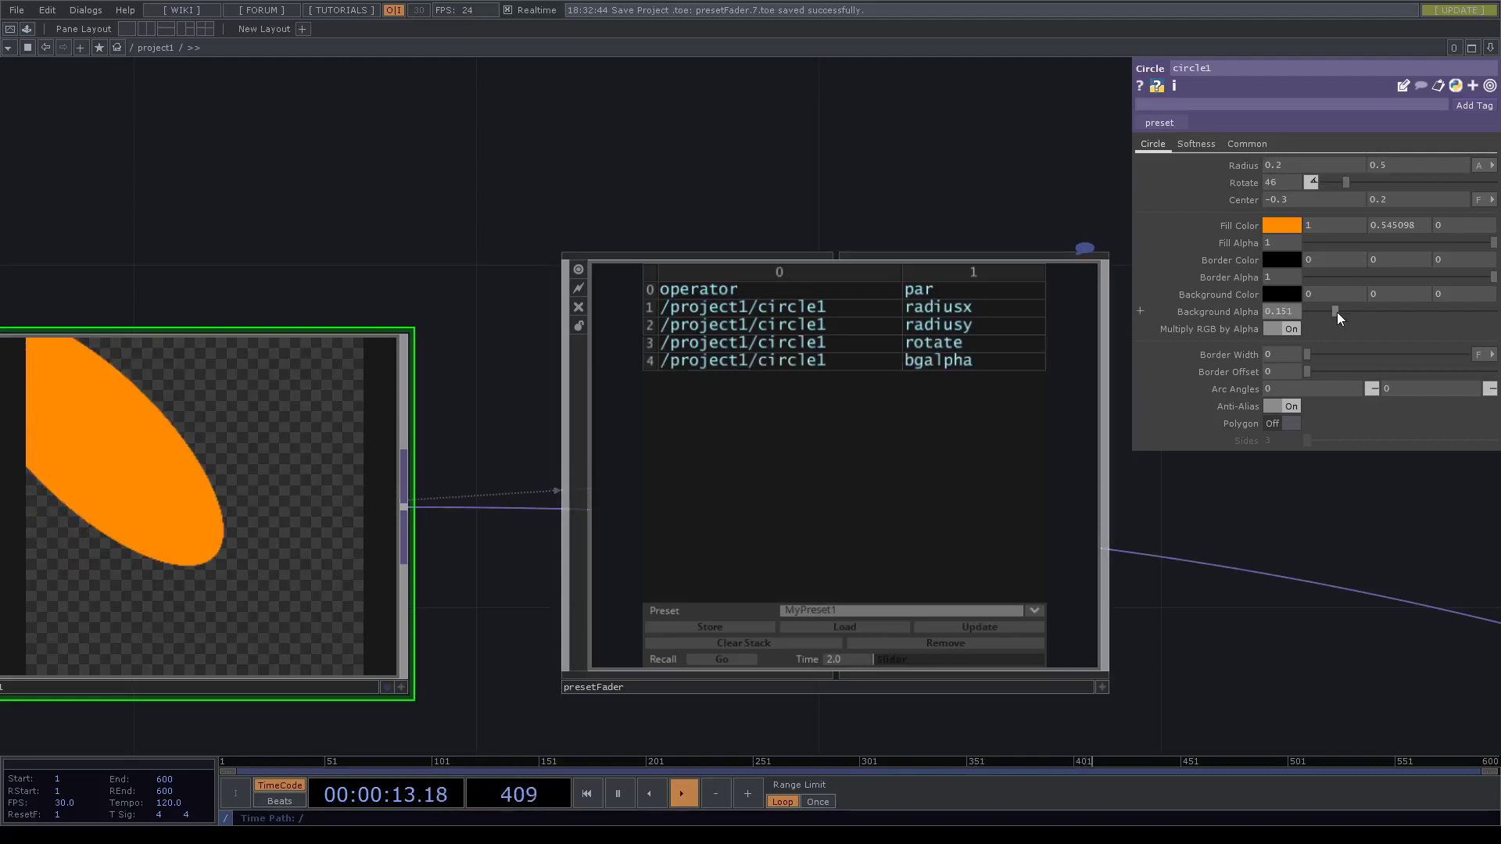
pyautogui.click(1340, 277)
pyautogui.click(1330, 260)
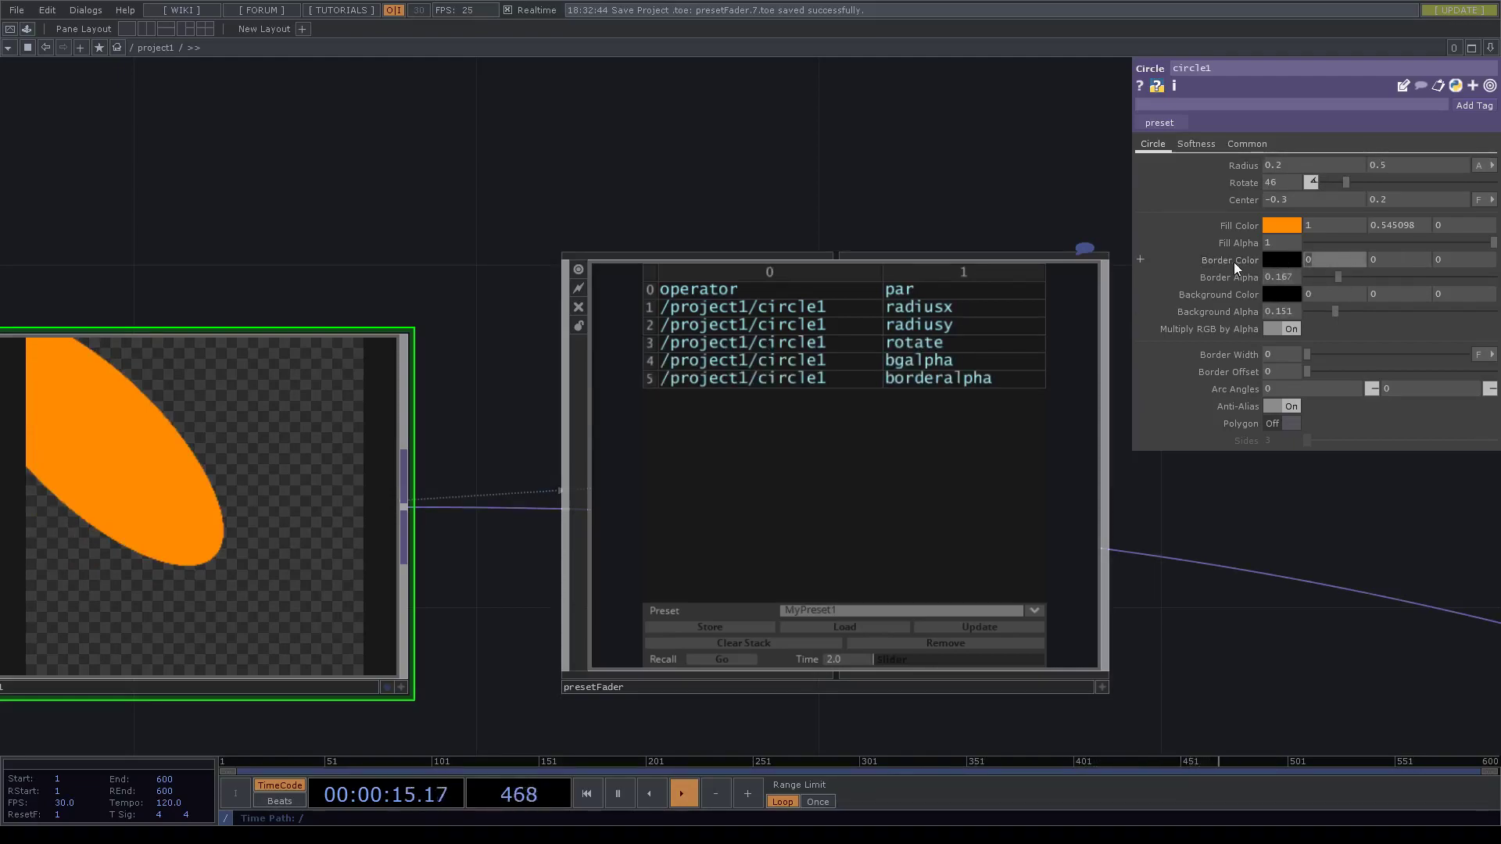
pyautogui.write('2')
pyautogui.press('Tab')
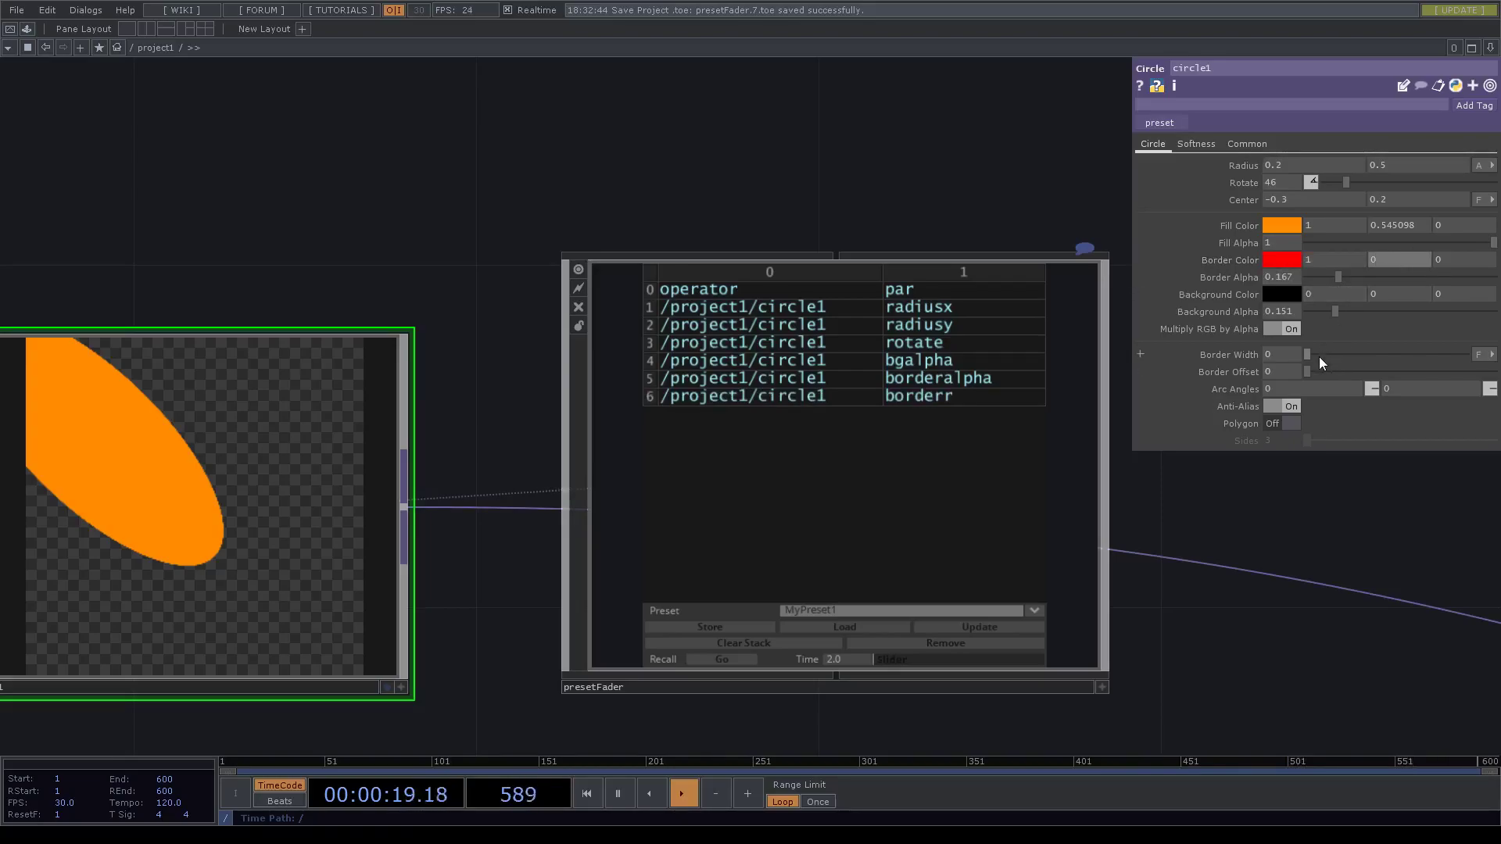
pyautogui.moveTo(1320, 357); pyautogui.dragTo(1379, 355)
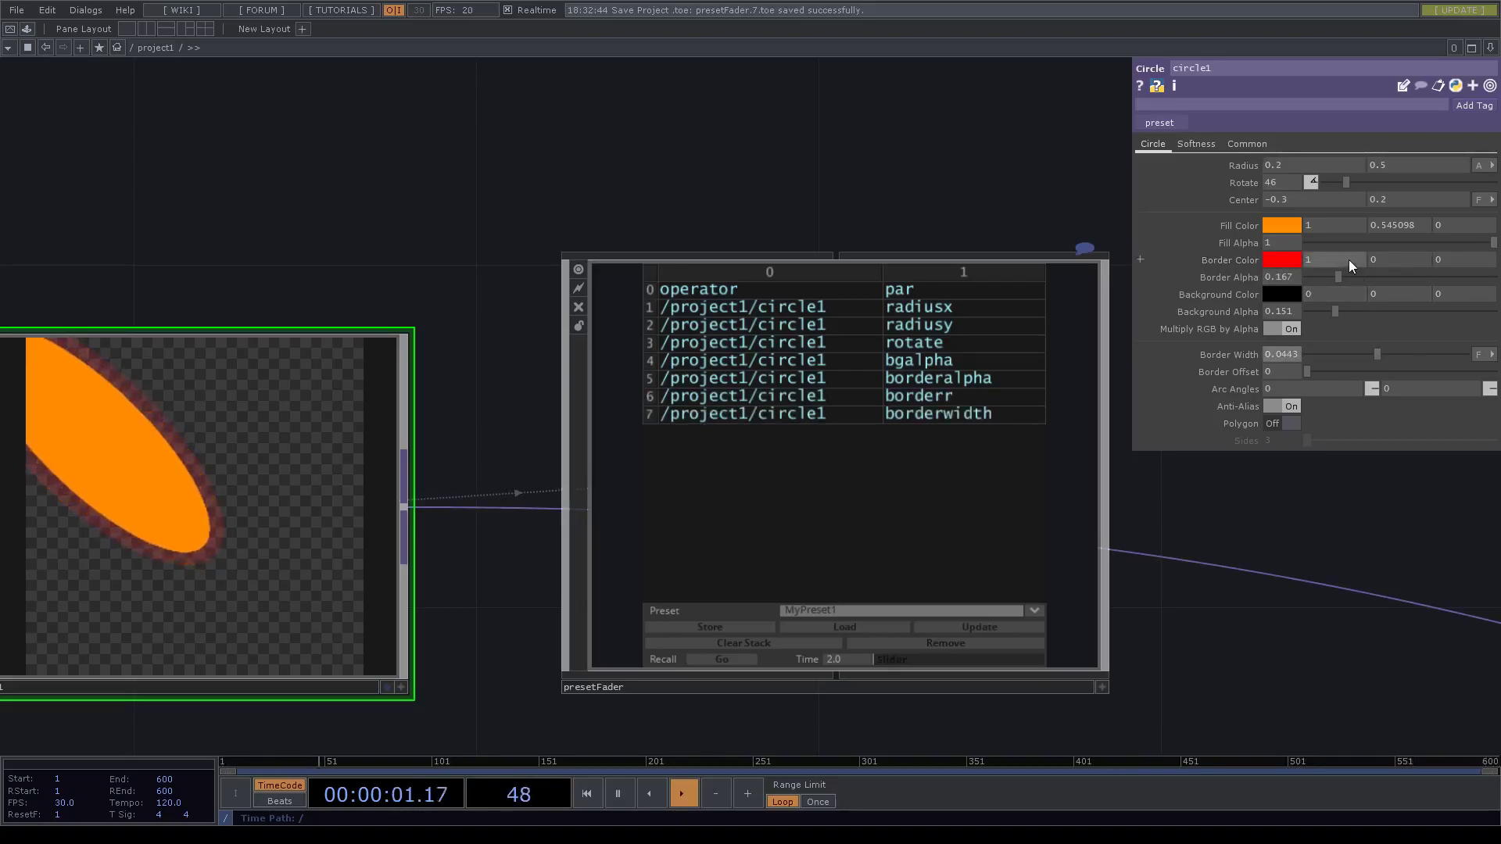
# Make the presetFader interactive, name the preset MyPreset3 and store the stacked parameters in it.
pyautogui.click(1101, 688)
pyautogui.click(875, 615)
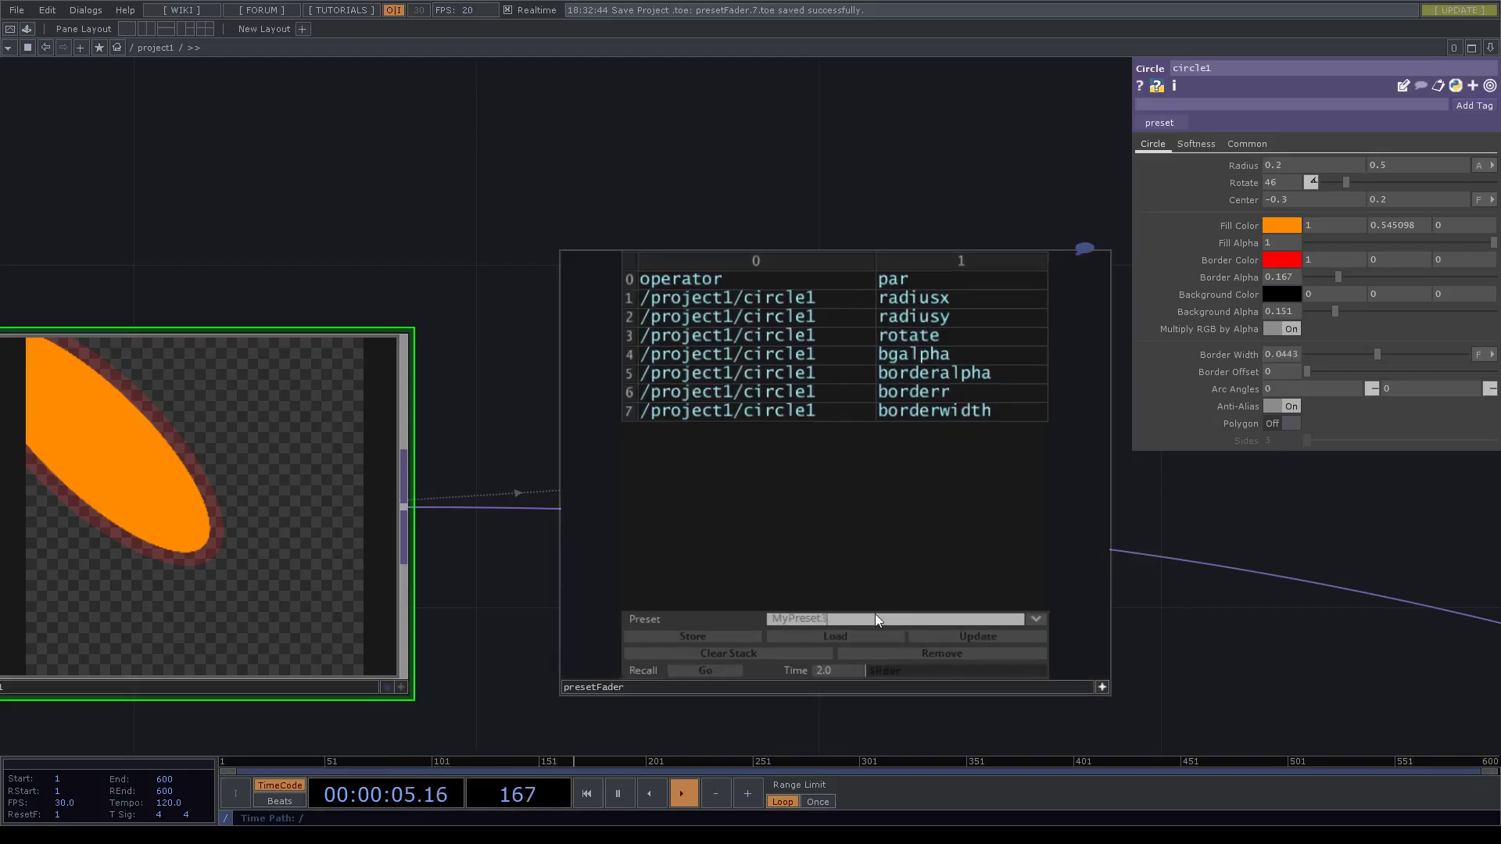
pyautogui.click(710, 636)
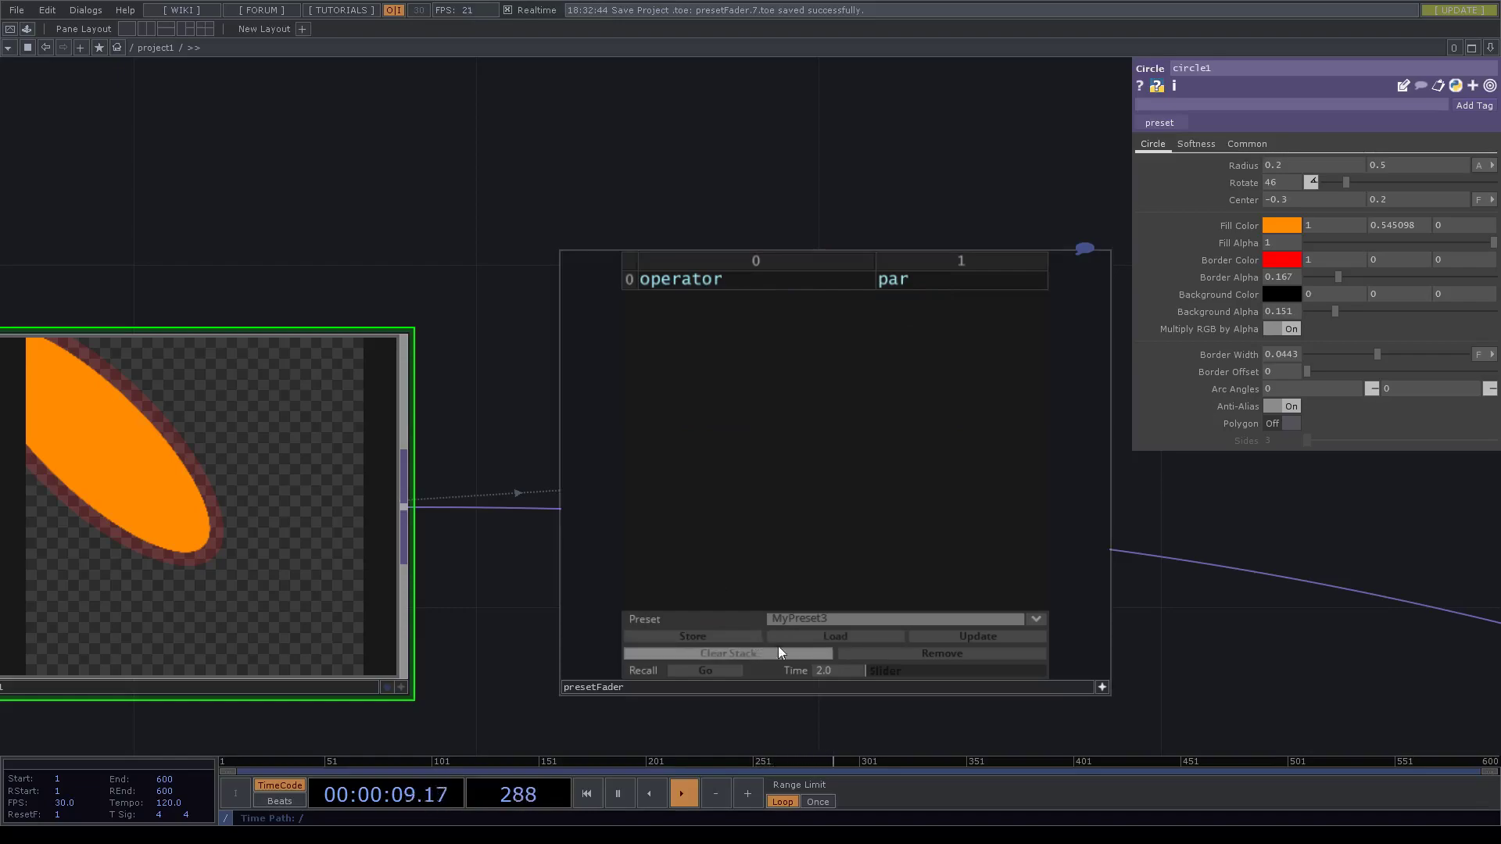
# Load the parameters of MyPreset1 and MyPreset3 into the presetFader's stack.
pyautogui.click(1036, 619)
pyautogui.click(941, 602)
pyautogui.click(823, 641)
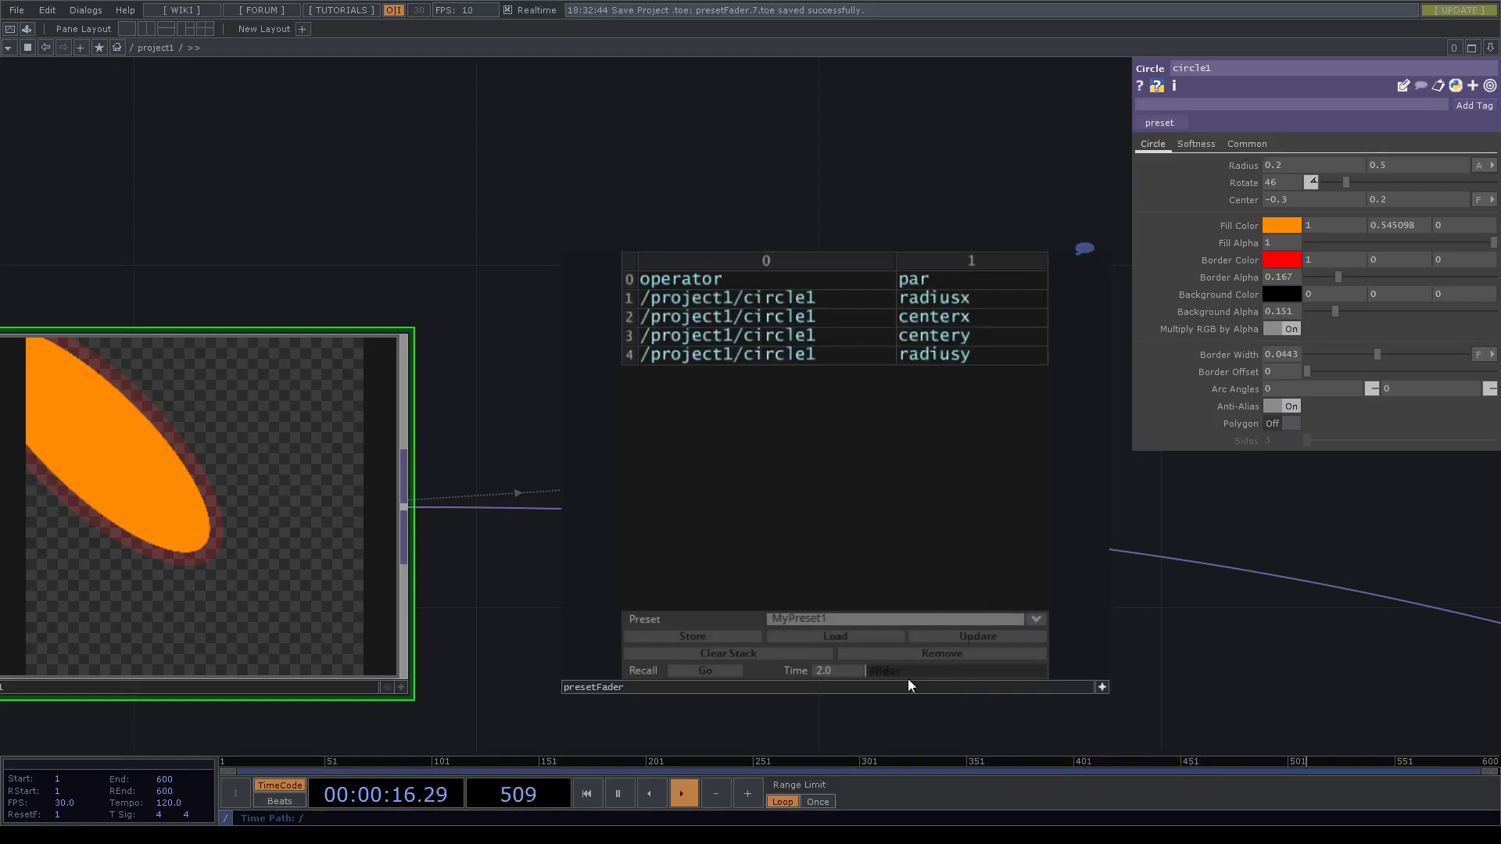
pyautogui.click(852, 640)
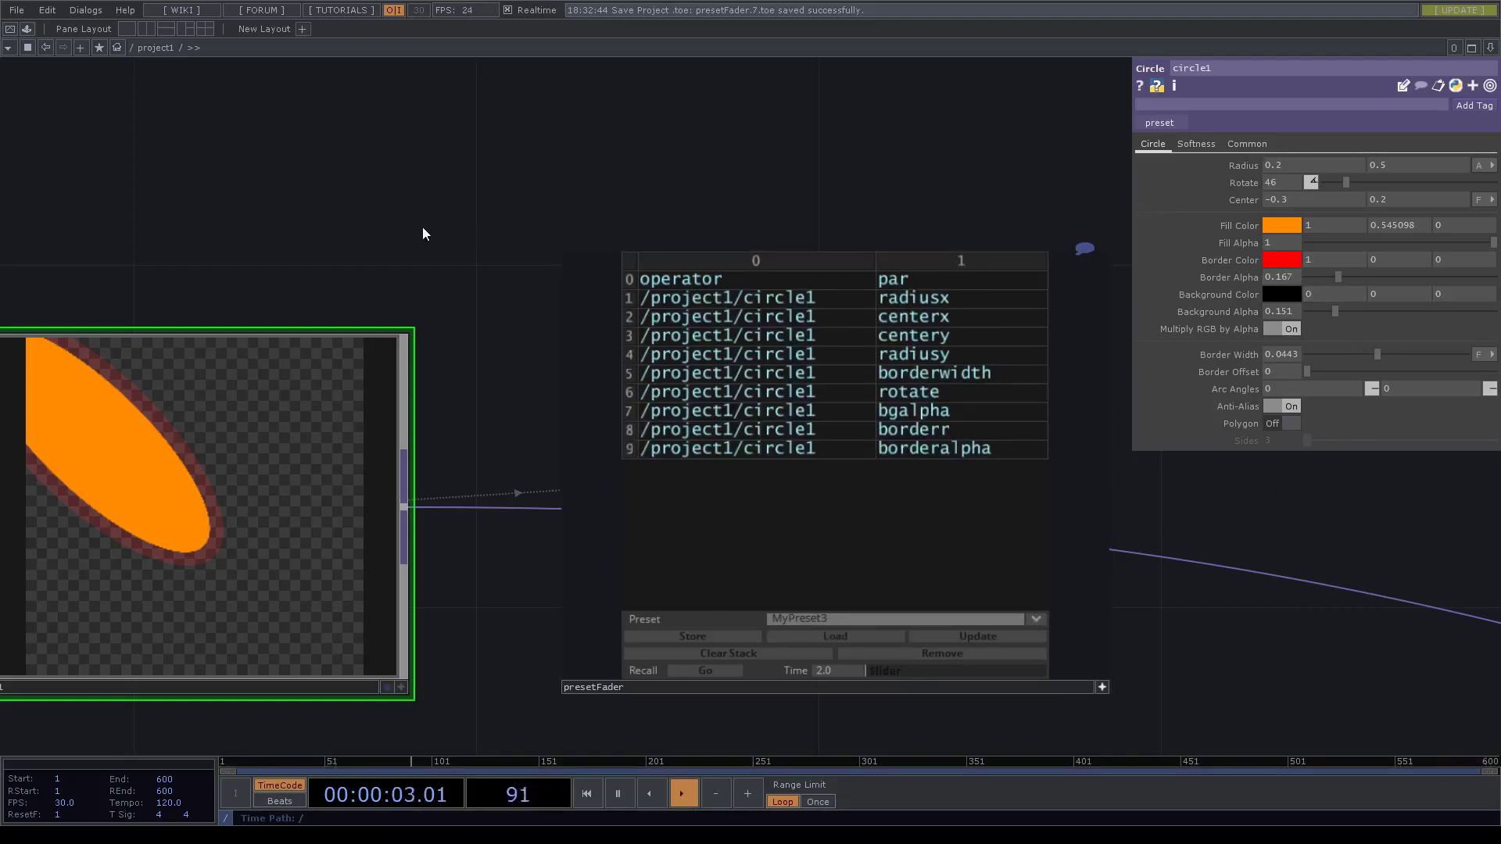
# Set circle1's fill colour to green (0.364706, 1, 0), radius X to 0.5 and border width to about 0.0197, and store this as MyPreset4.
pyautogui.moveTo(422, 232); pyautogui.dragTo(590, 205)
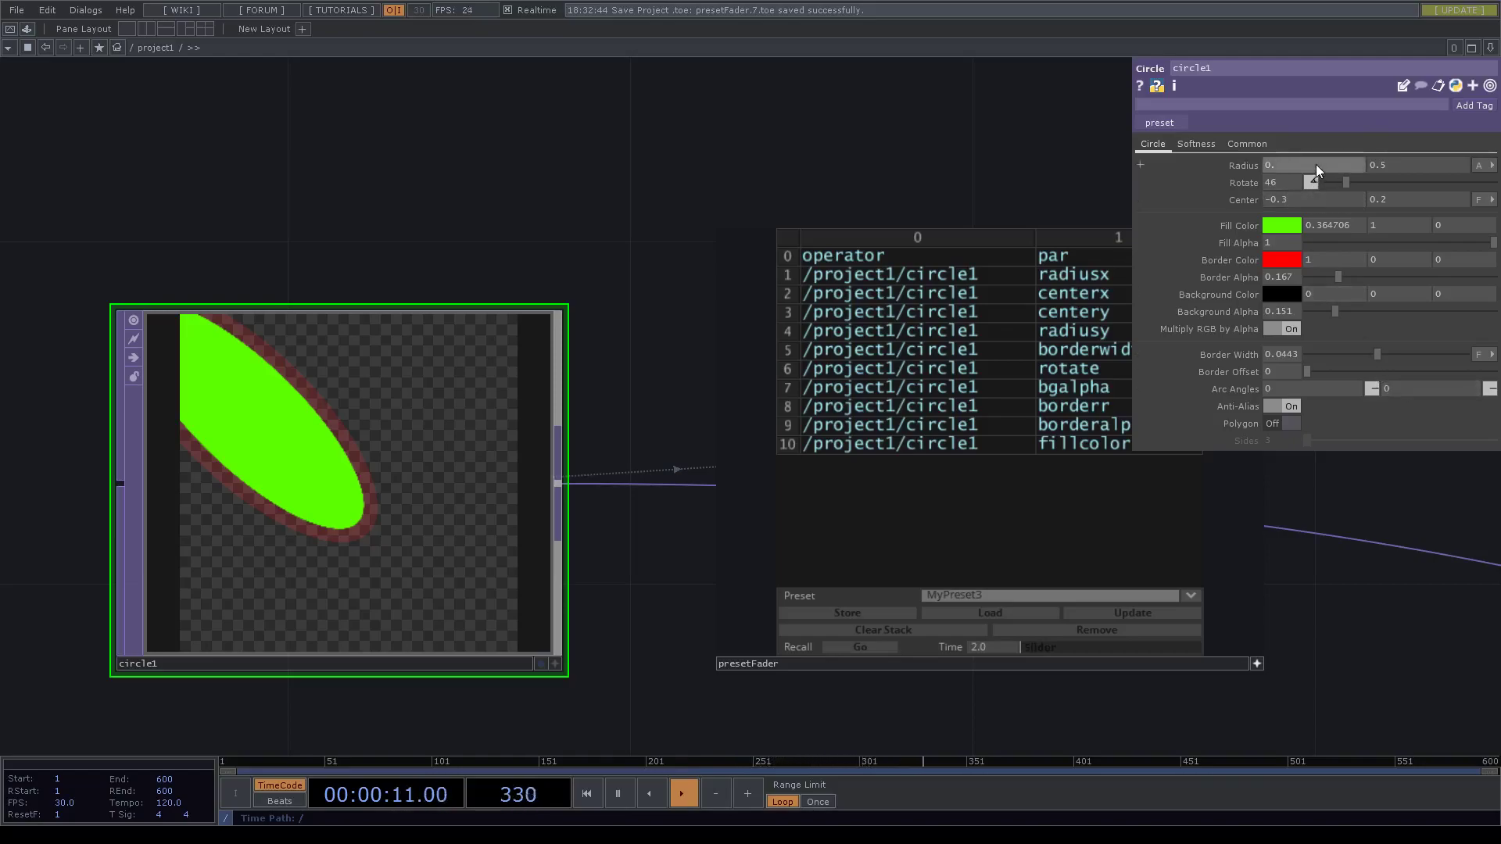
pyautogui.click(1340, 355)
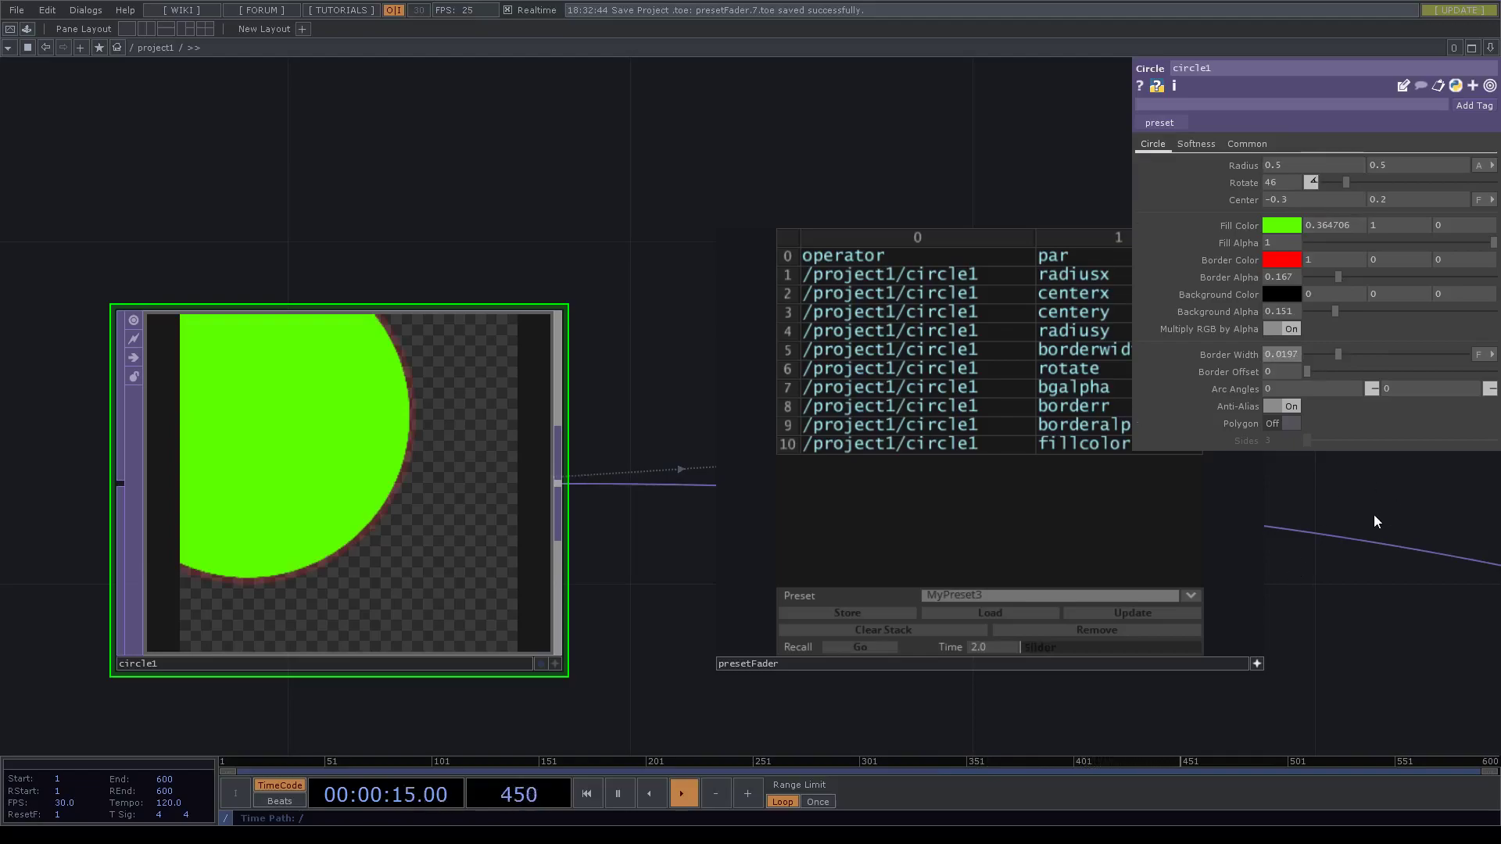
pyautogui.click(1007, 599)
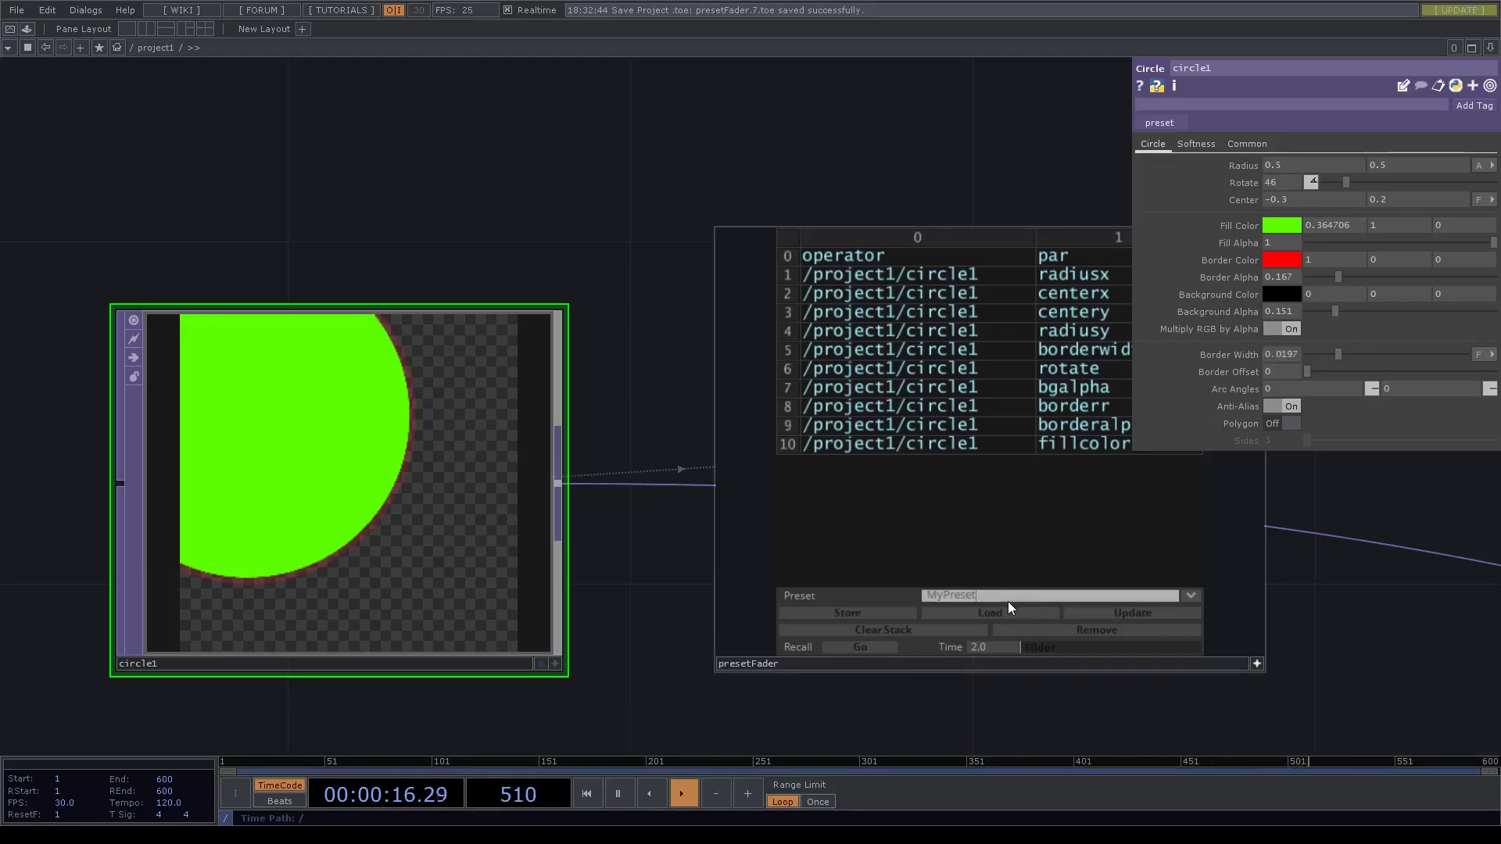
pyautogui.write('4')
pyautogui.click(848, 613)
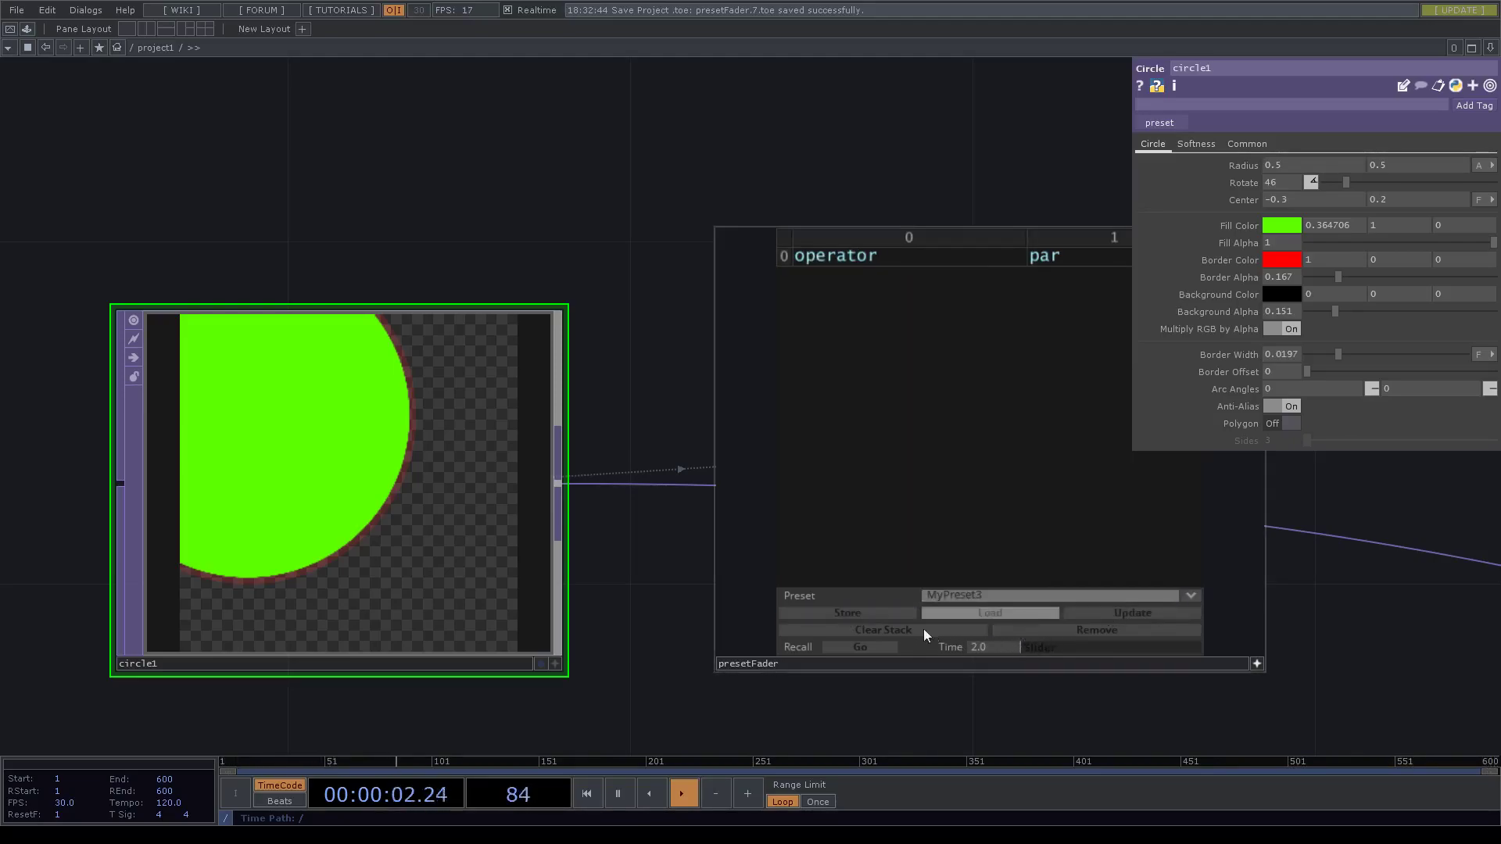
# Recall MyPreset3 to fade circle1, and turn off the presetFader's Monitor parameter.
pyautogui.click(859, 648)
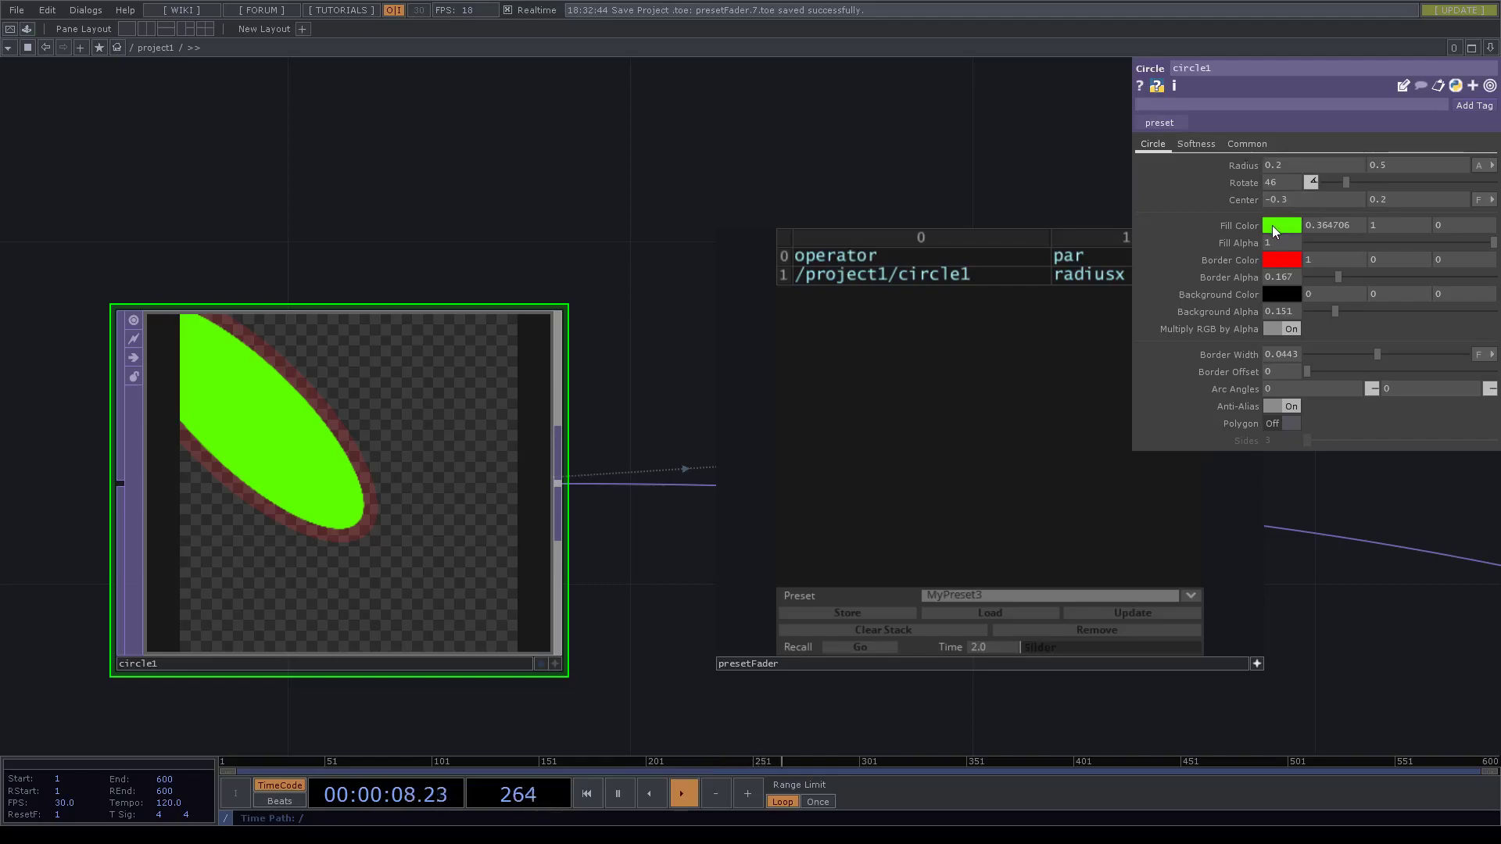
pyautogui.click(1257, 664)
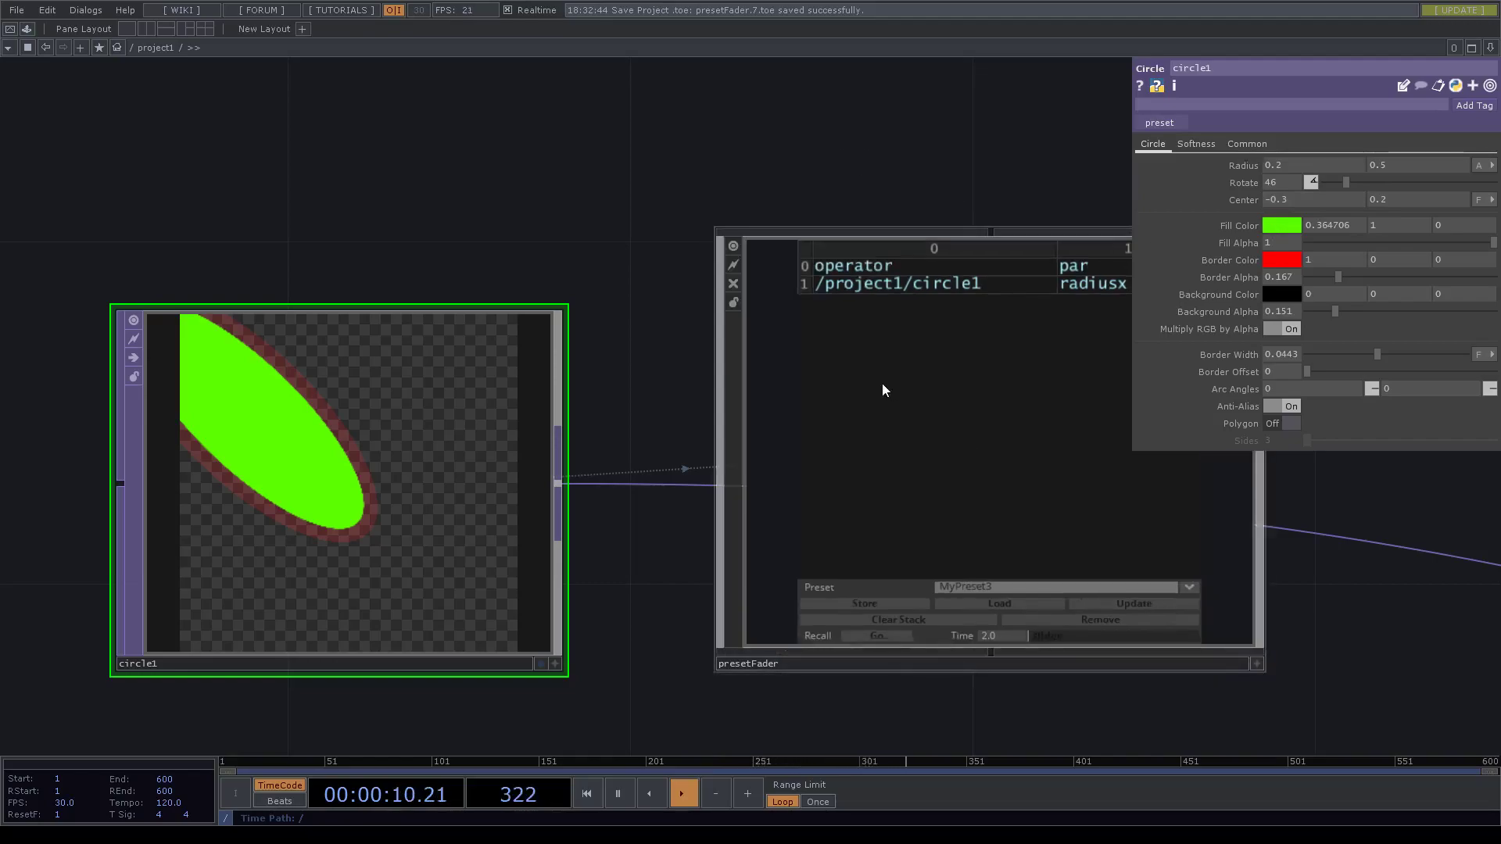
pyautogui.click(882, 383)
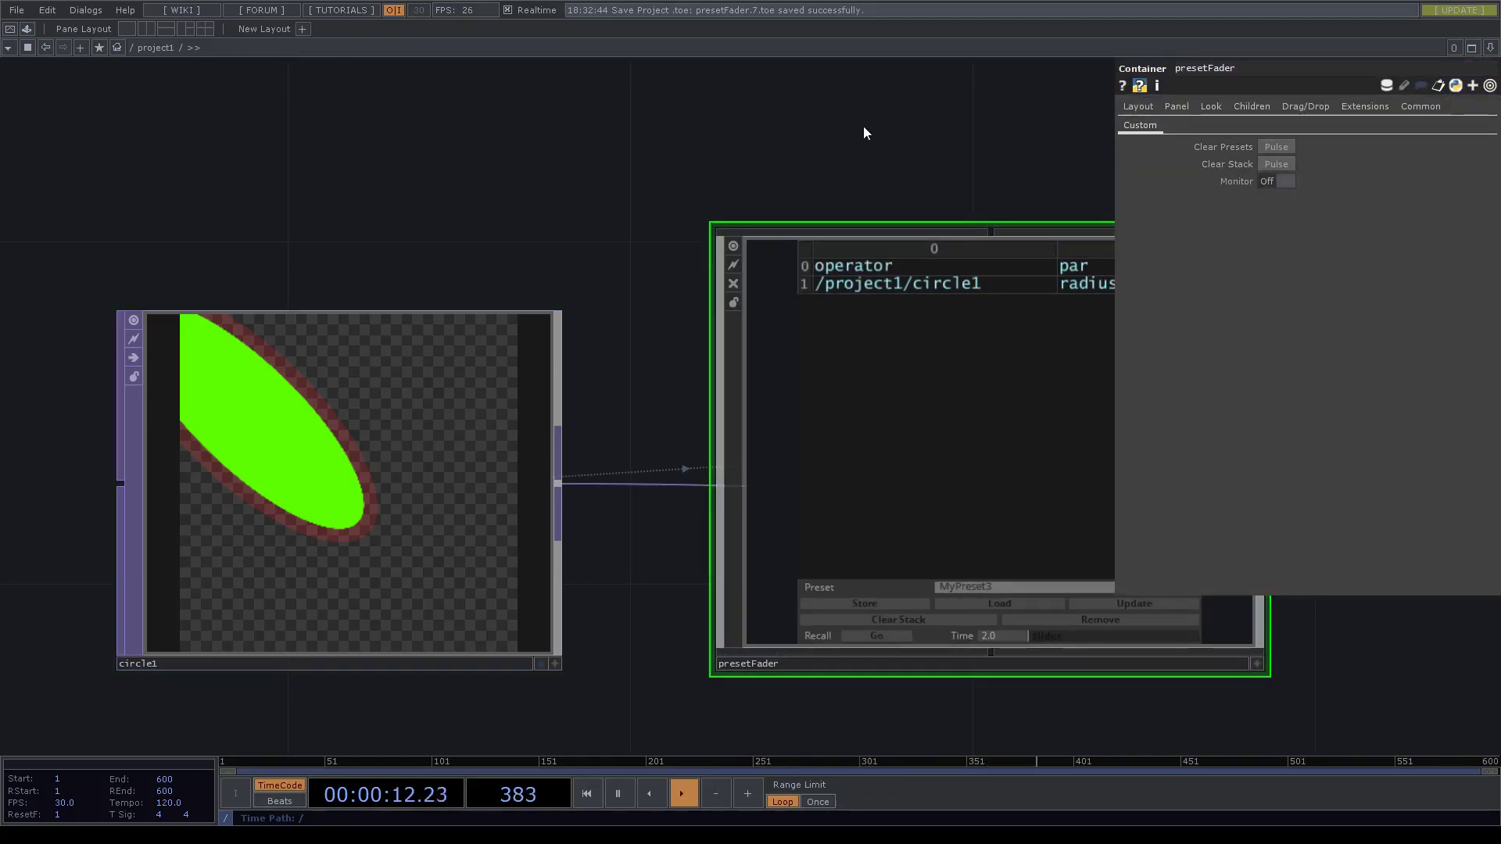
# Make the presetFader interactive, choose MyPreset4 and recall it to fade circle1.
pyautogui.moveTo(863, 133); pyautogui.dragTo(731, 141)
pyautogui.click(1126, 671)
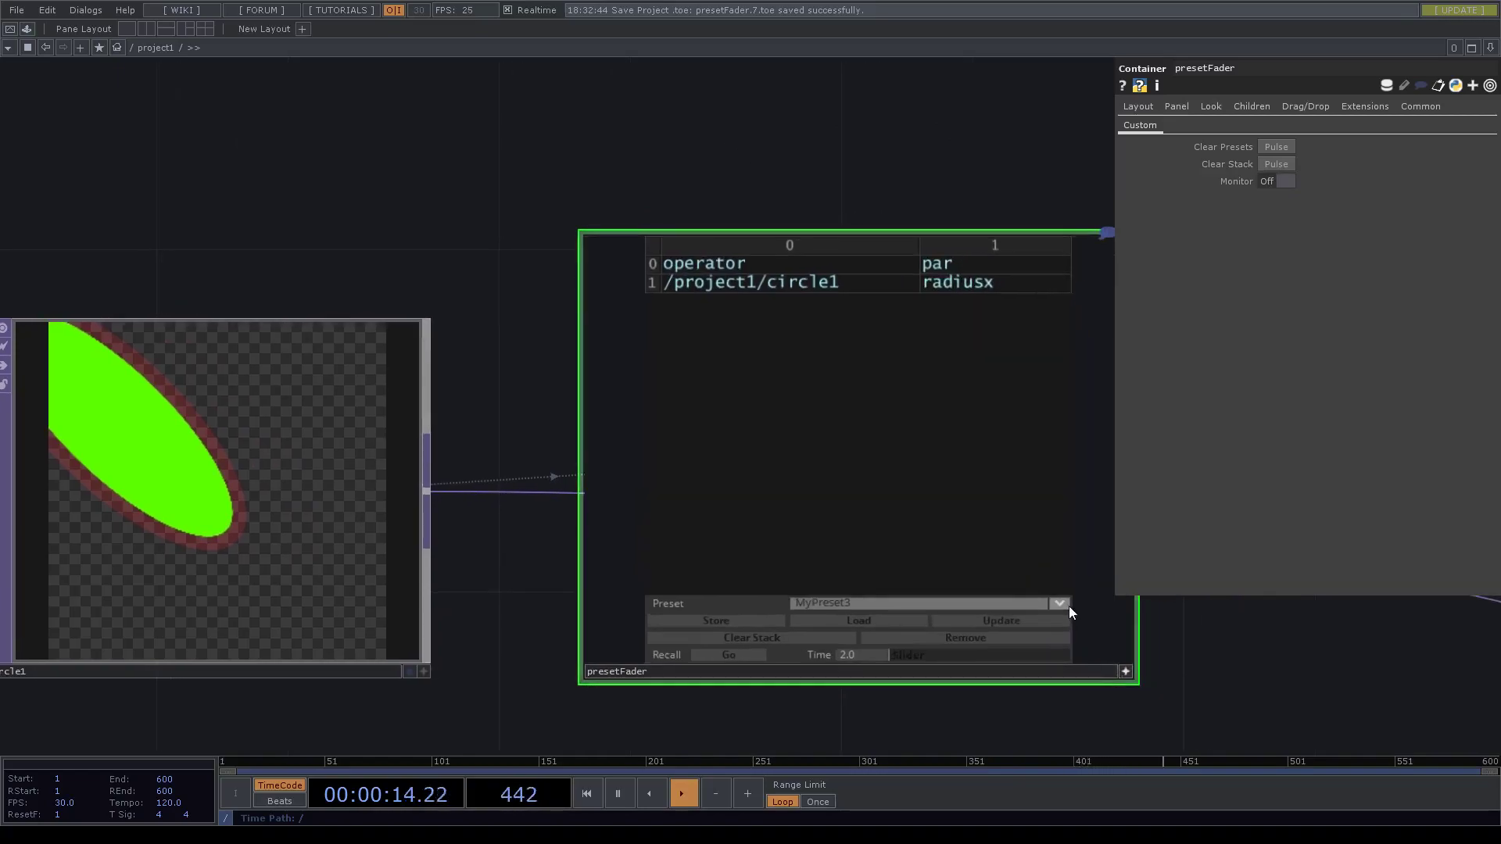
pyautogui.click(1022, 603)
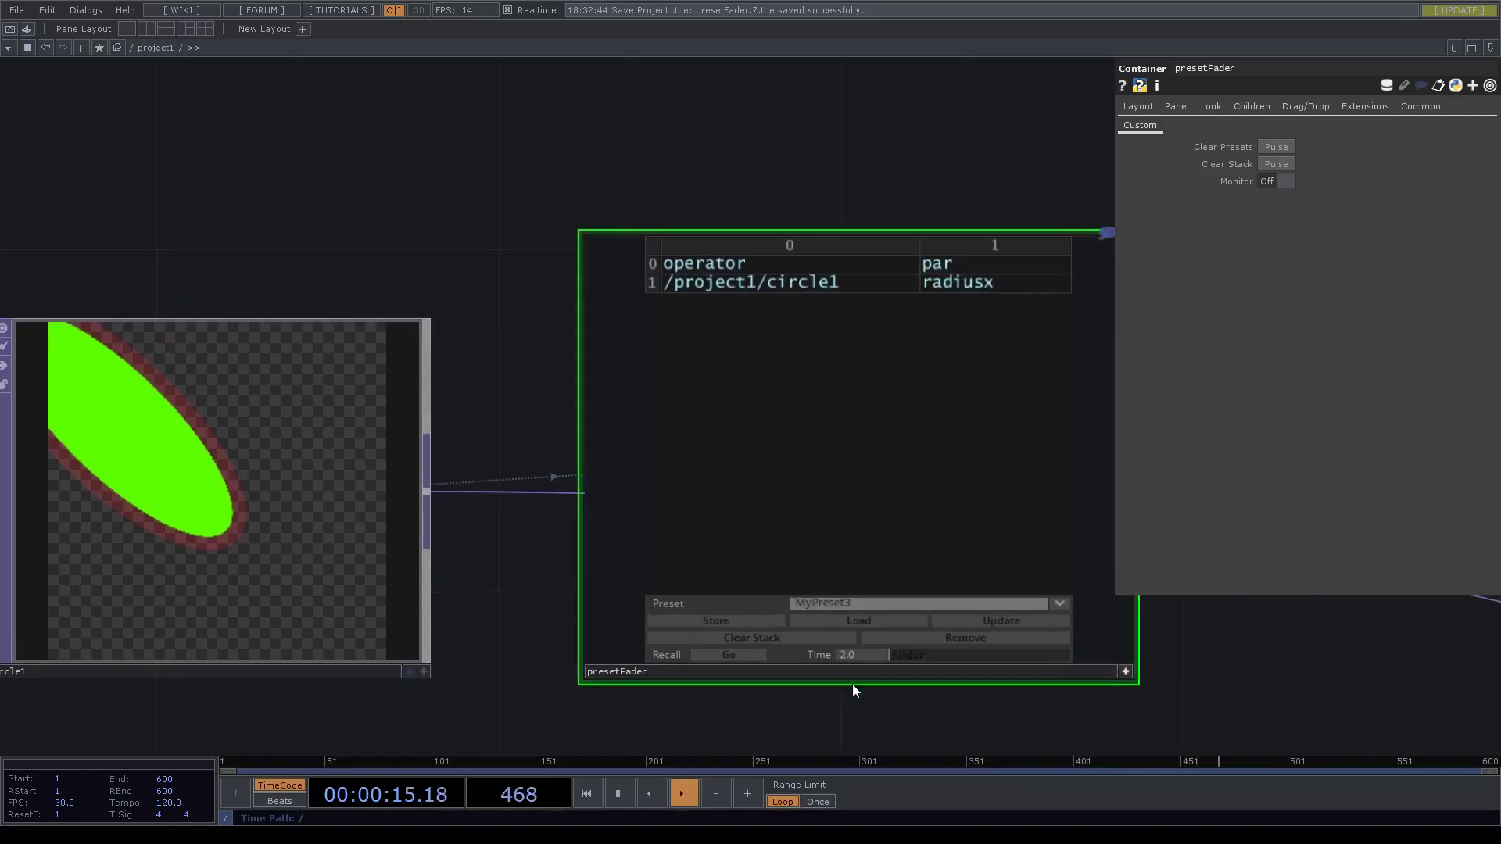
pyautogui.click(746, 659)
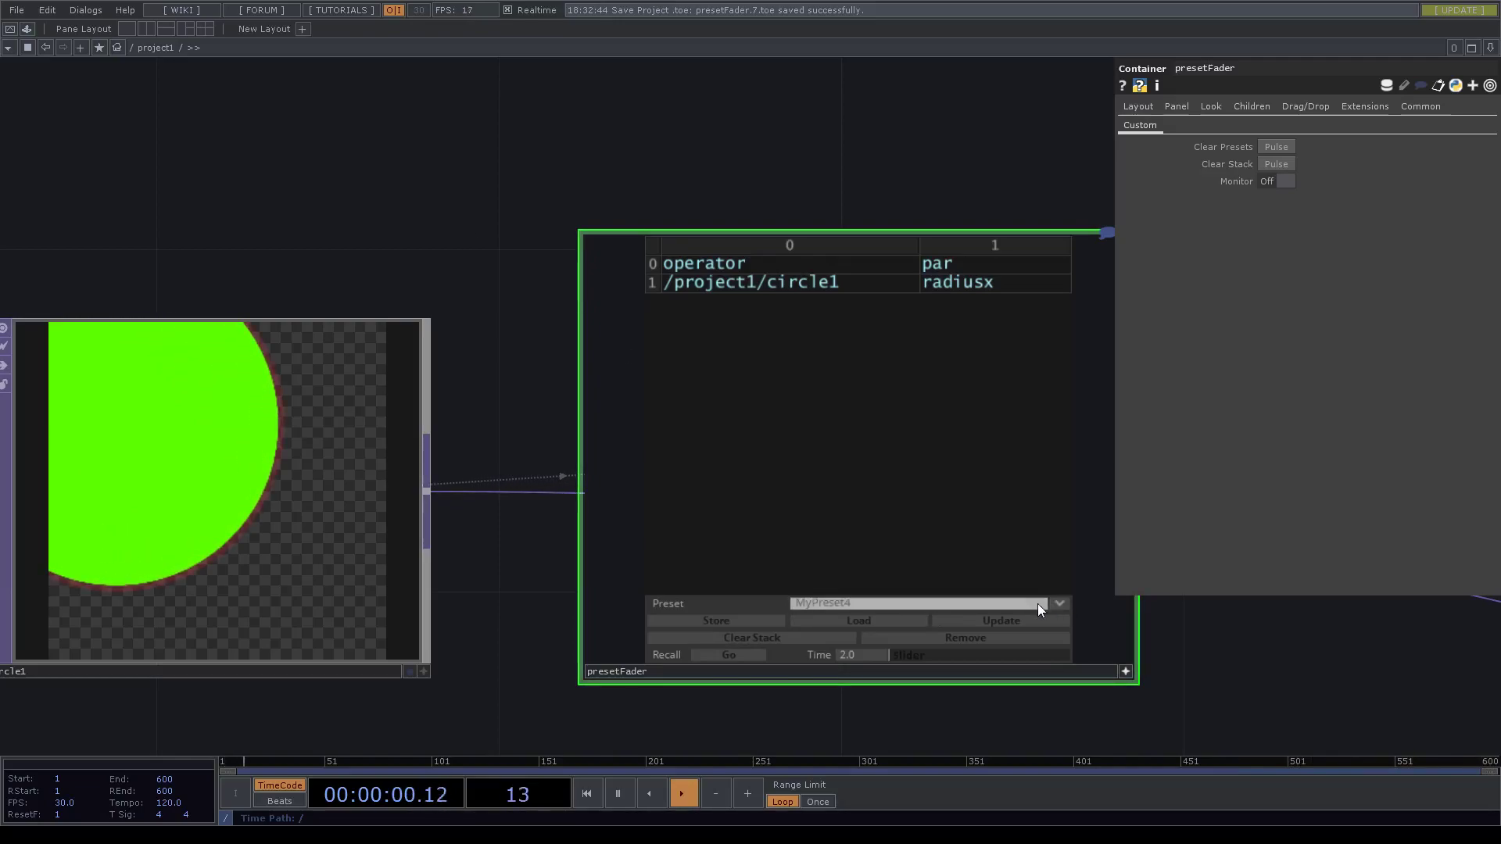
# Choose MyPreset3 in the presetFader and recall it to fade circle1.
pyautogui.click(720, 655)
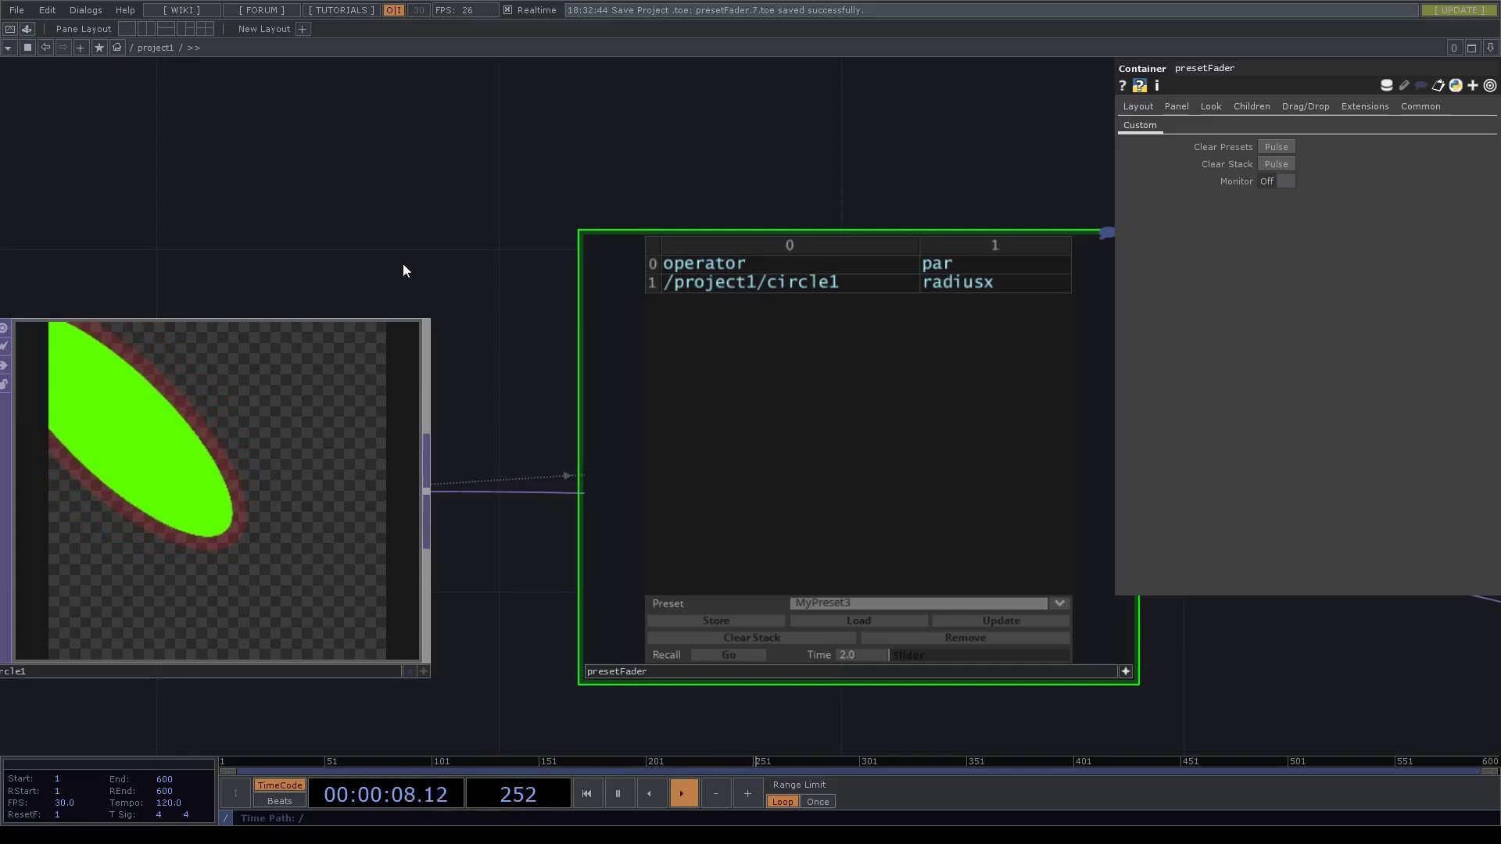
# Take the presetFader out of interactive mode and examine its node info, including the stored presets and the ExtParFader extension methods.
pyautogui.scroll(-5, 402, 271)
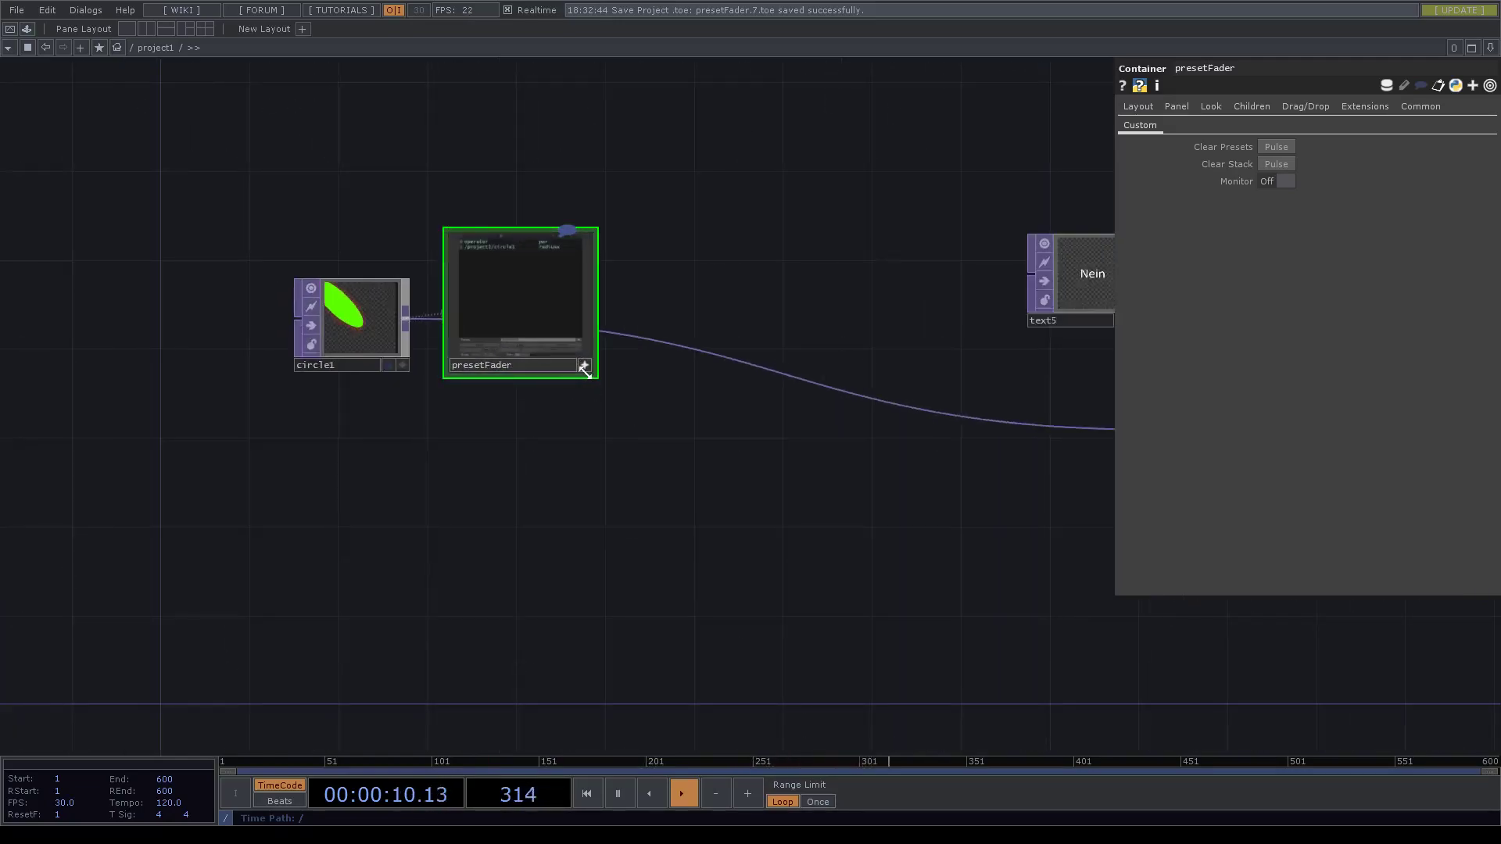
pyautogui.scroll(3, 522, 245)
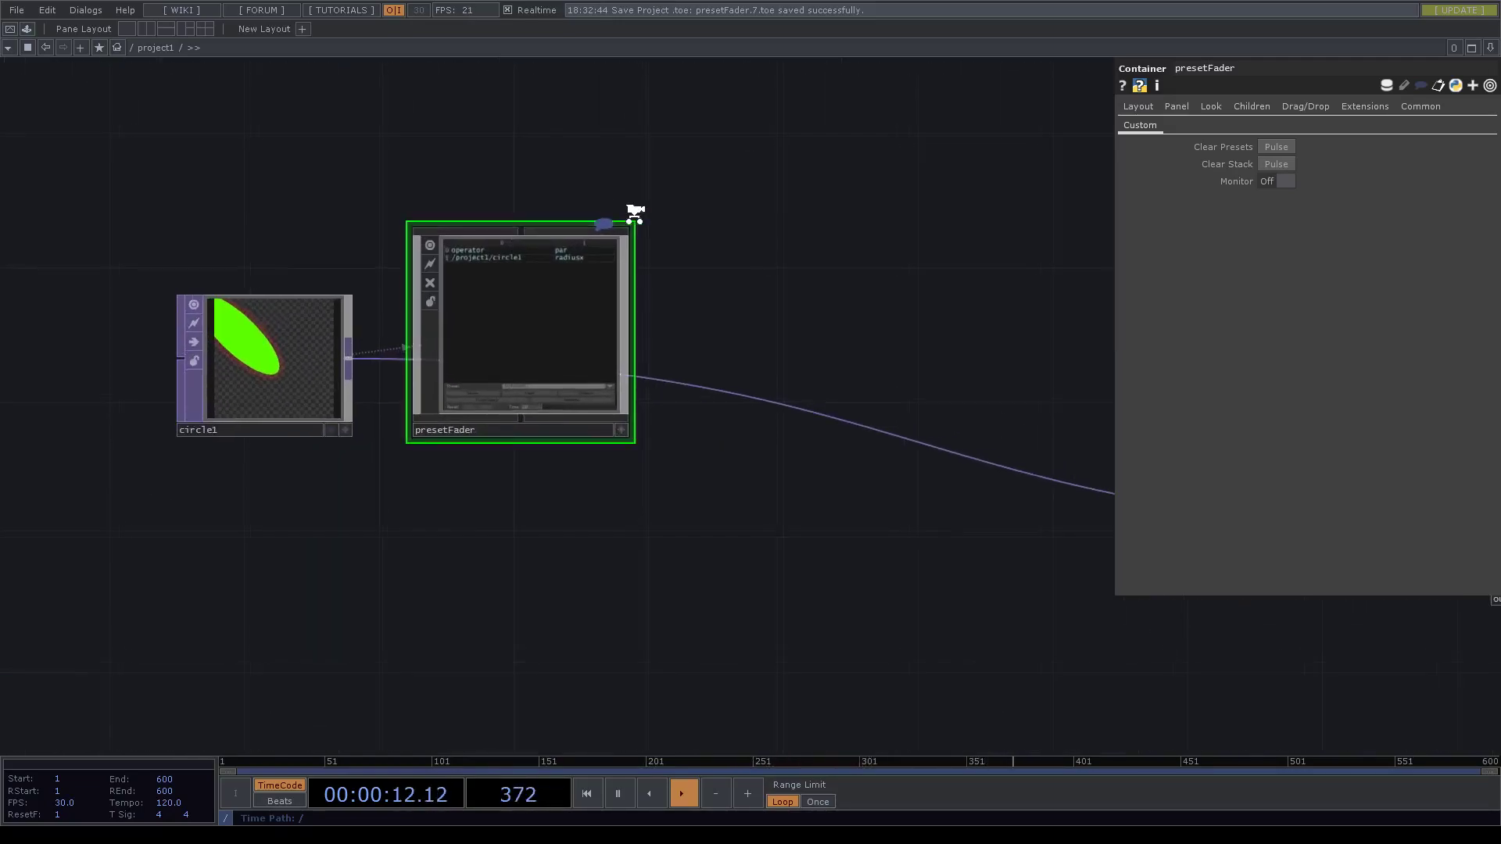
pyautogui.moveTo(594, 226); pyautogui.dragTo(693, 380, button='middle')
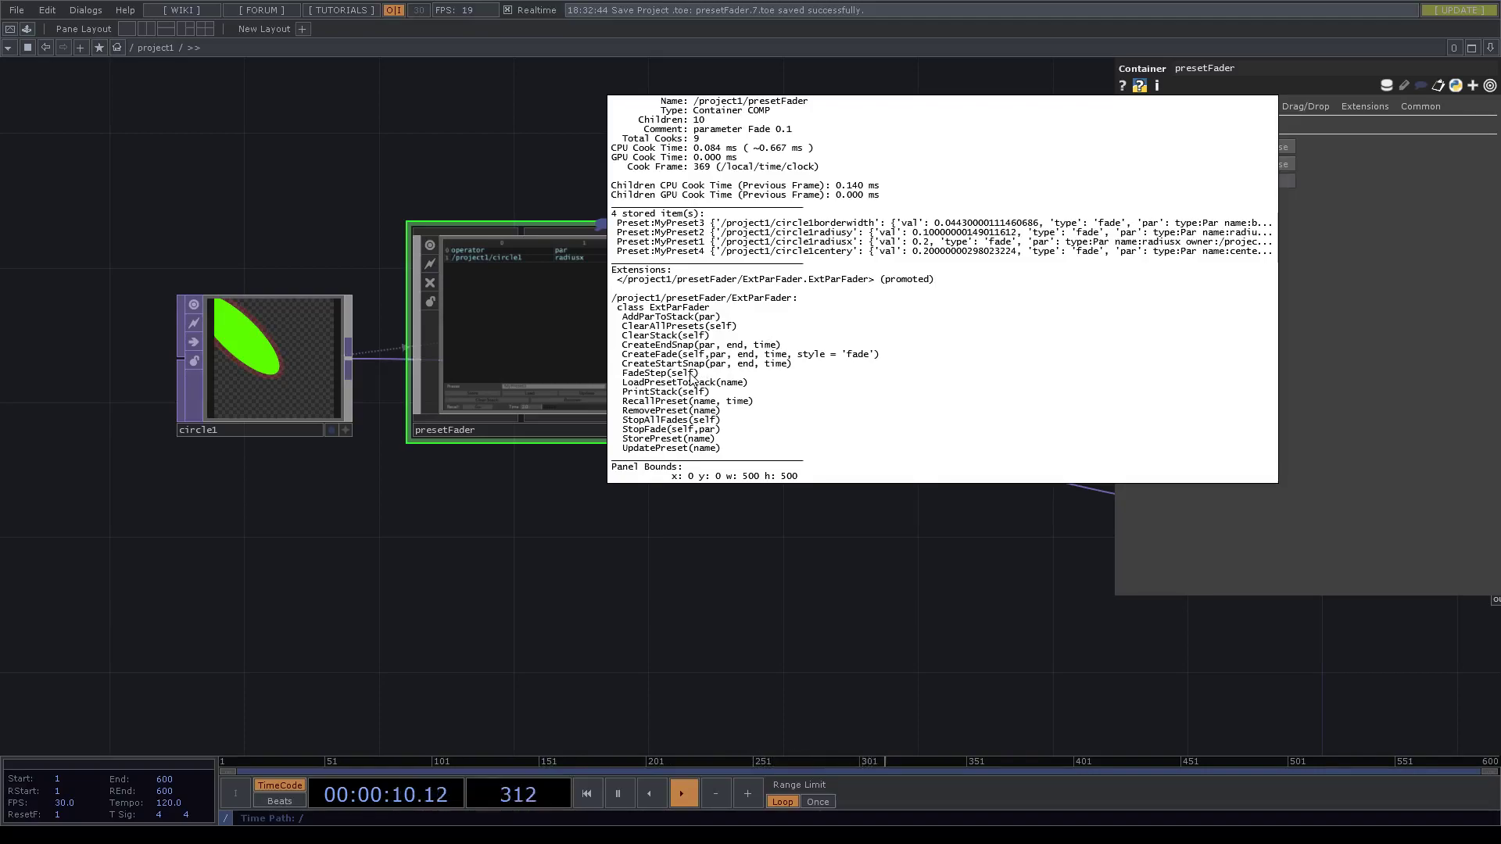
pyautogui.moveTo(692, 381); pyautogui.dragTo(670, 420, button='middle')
pyautogui.moveTo(724, 547); pyautogui.dragTo(724, 547, button='middle')
# Examine the example scripts in text1 to text4 that call the presetFader's AddParToStack, StorePreset, RecallPreset and RemovePreset methods.
pyautogui.scroll(-8, 773, 256)
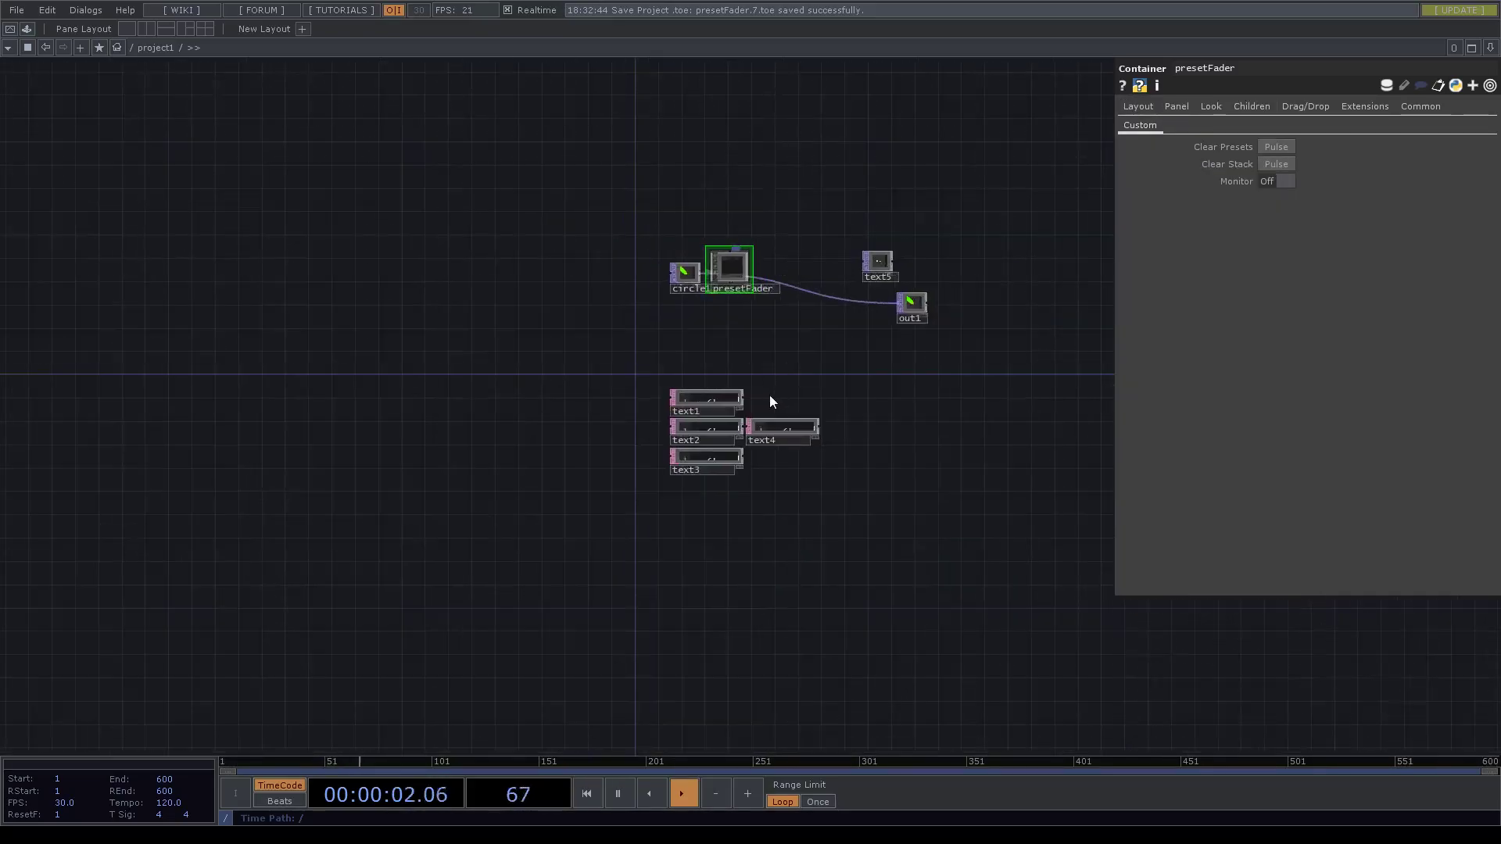
pyautogui.scroll(6, 728, 453)
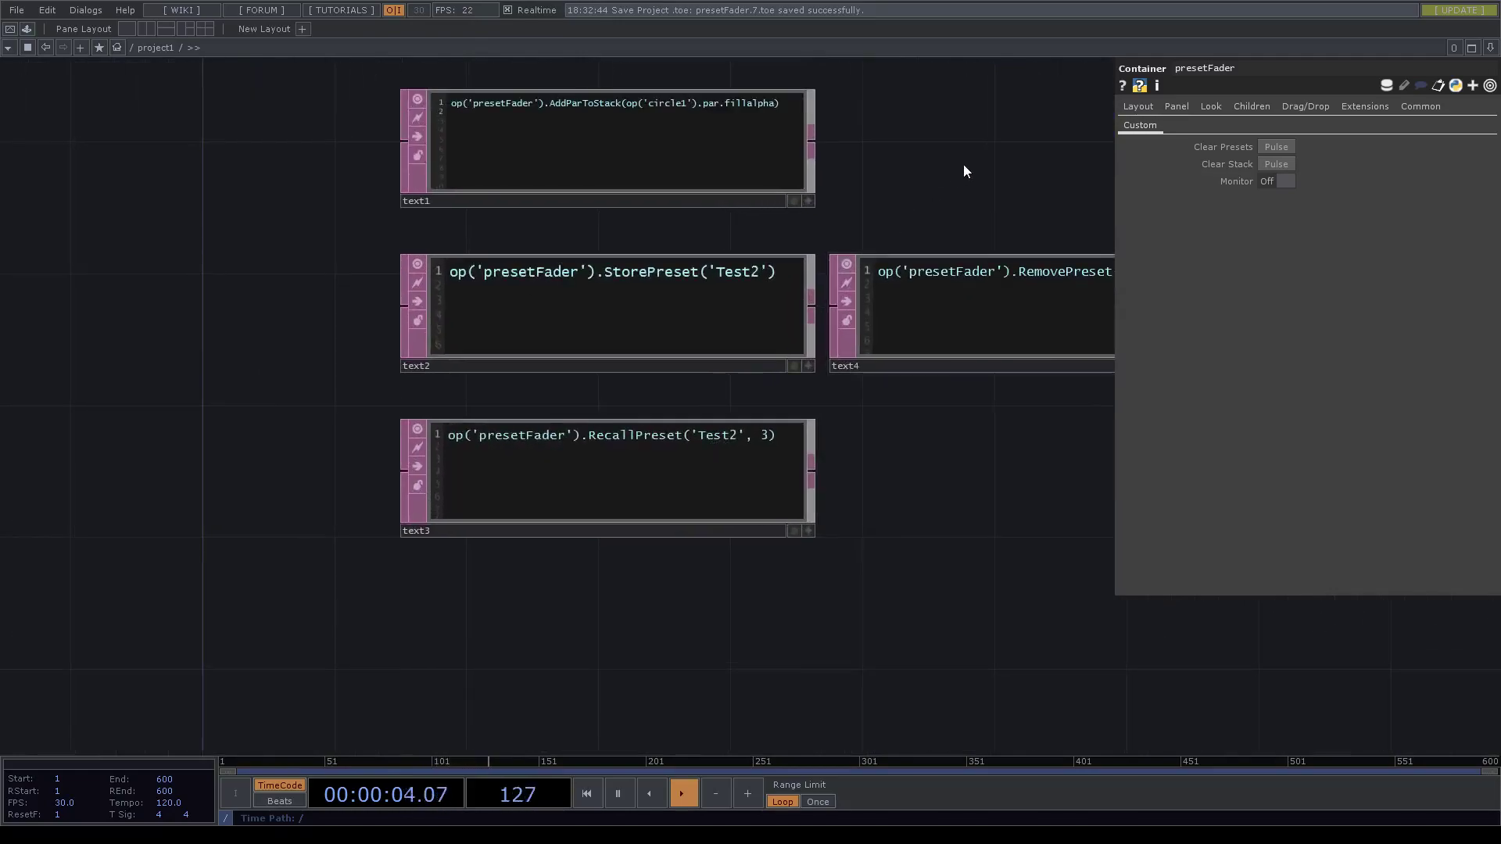
pyautogui.moveTo(961, 167); pyautogui.dragTo(690, 304)
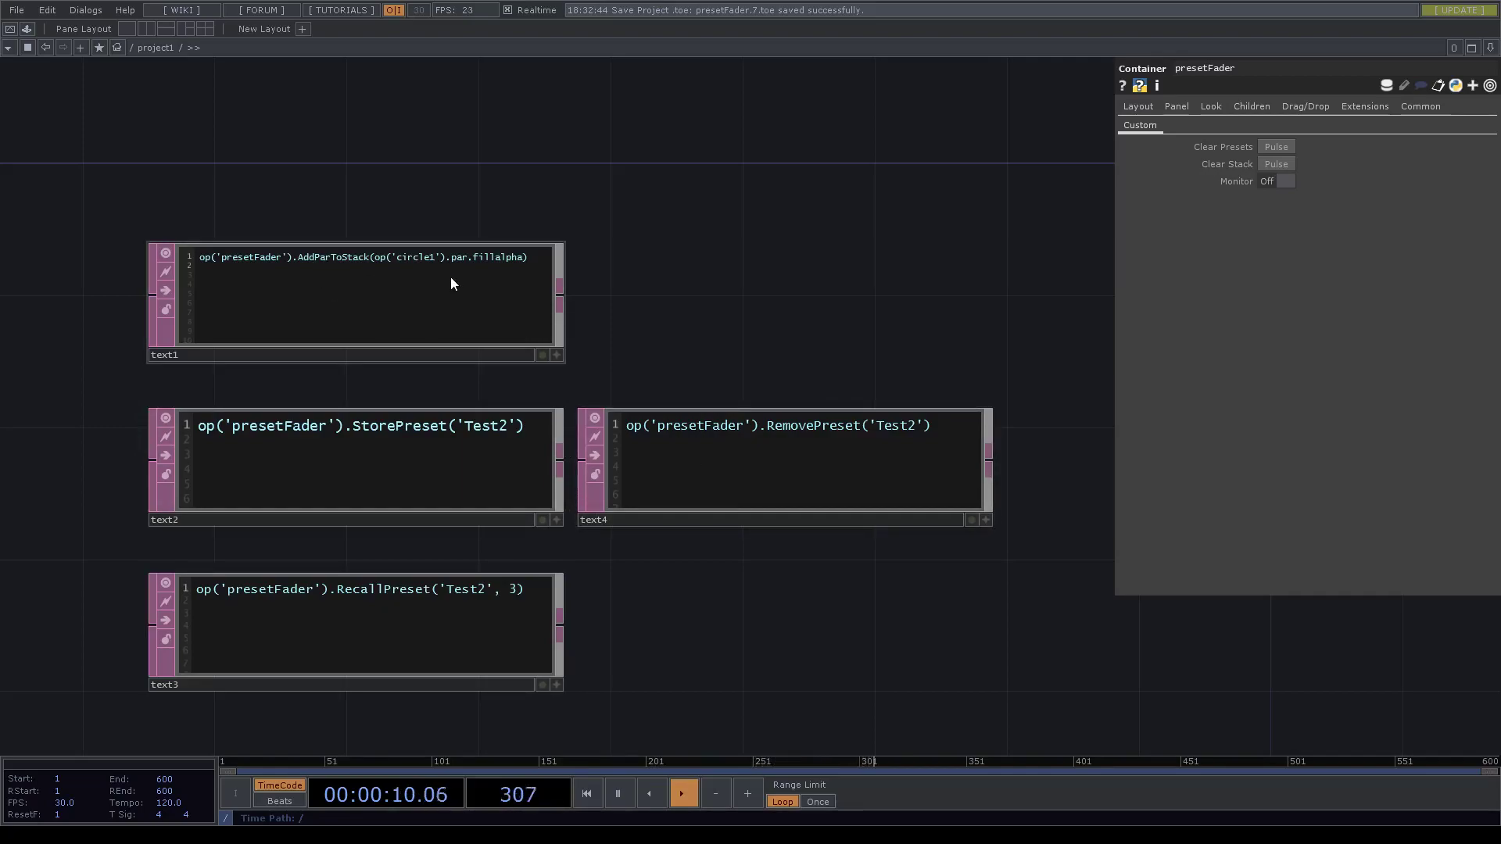
pyautogui.scroll(-5, 526, 452)
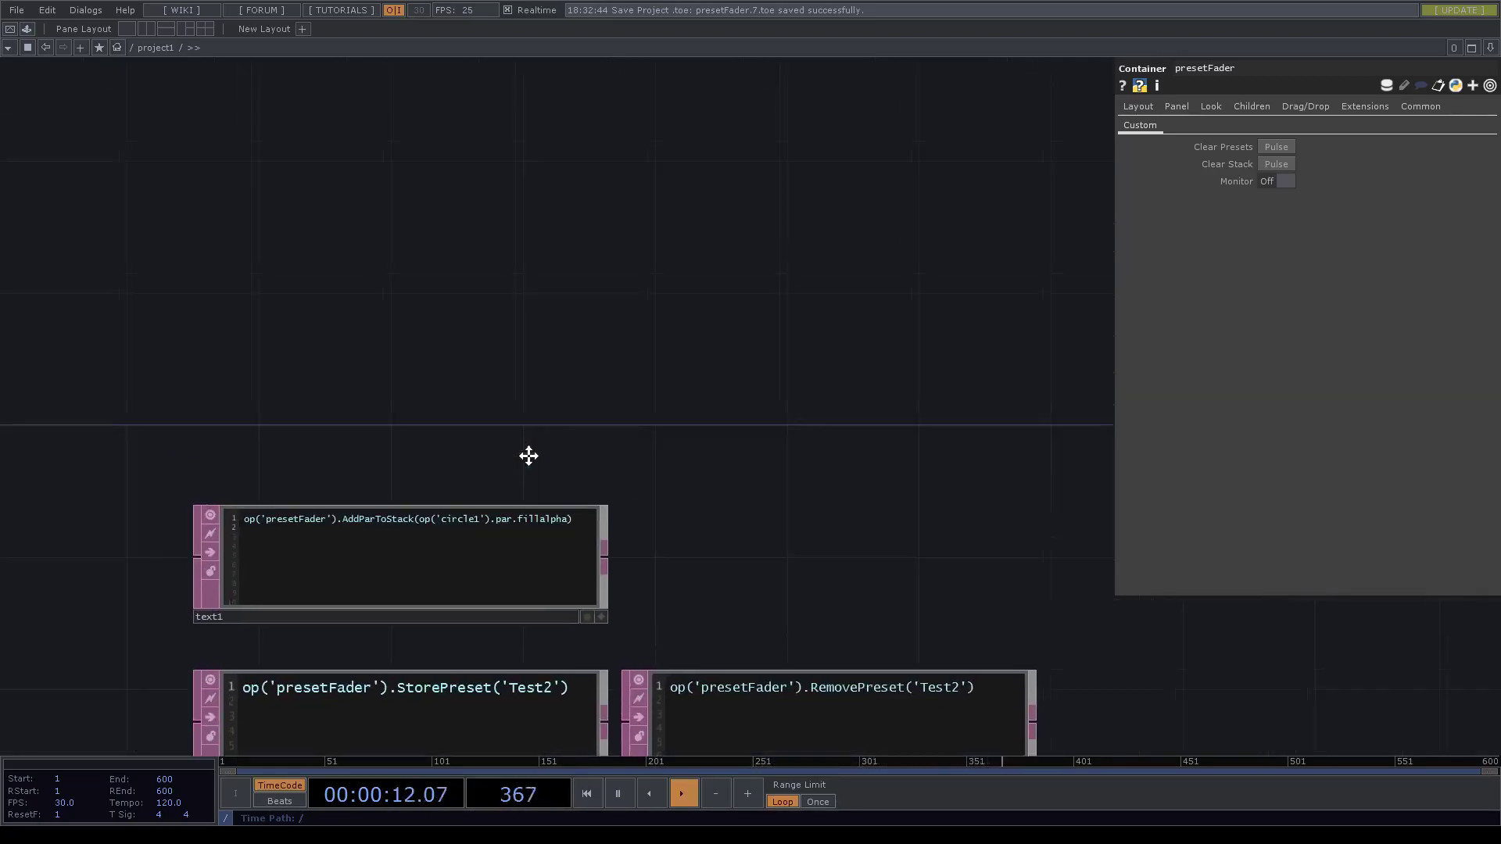